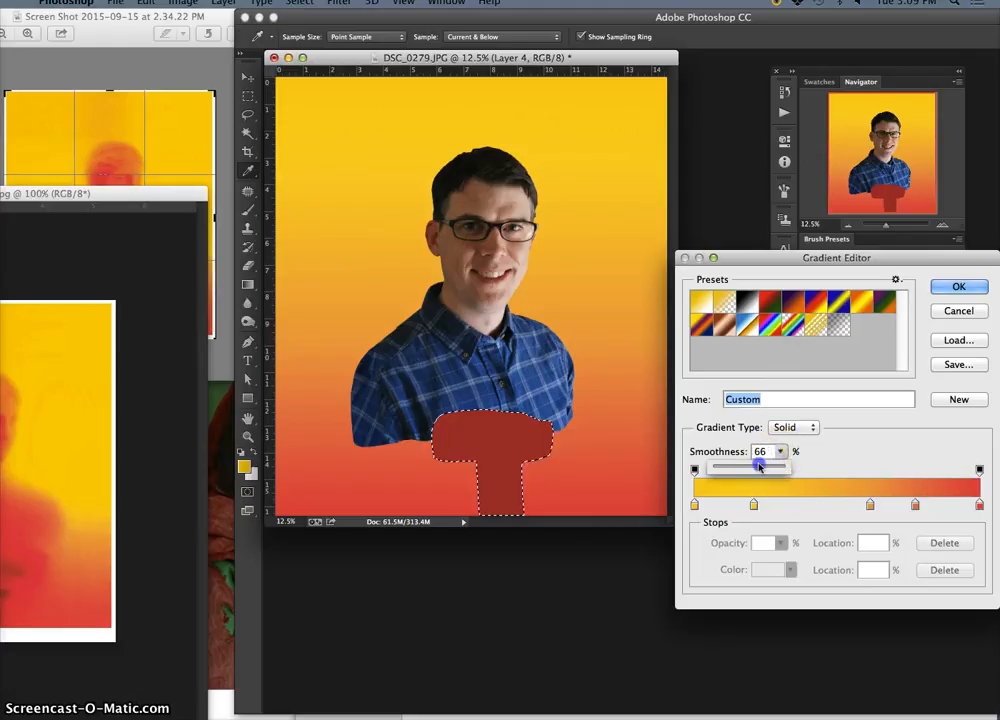
Fill the T-shaped selection on Layer 4 with the yellow-to-red gradient matching the backdrop, and lower the layer's opacity to 76%
{"action": "left_click", "coordinate": [940, 289]}
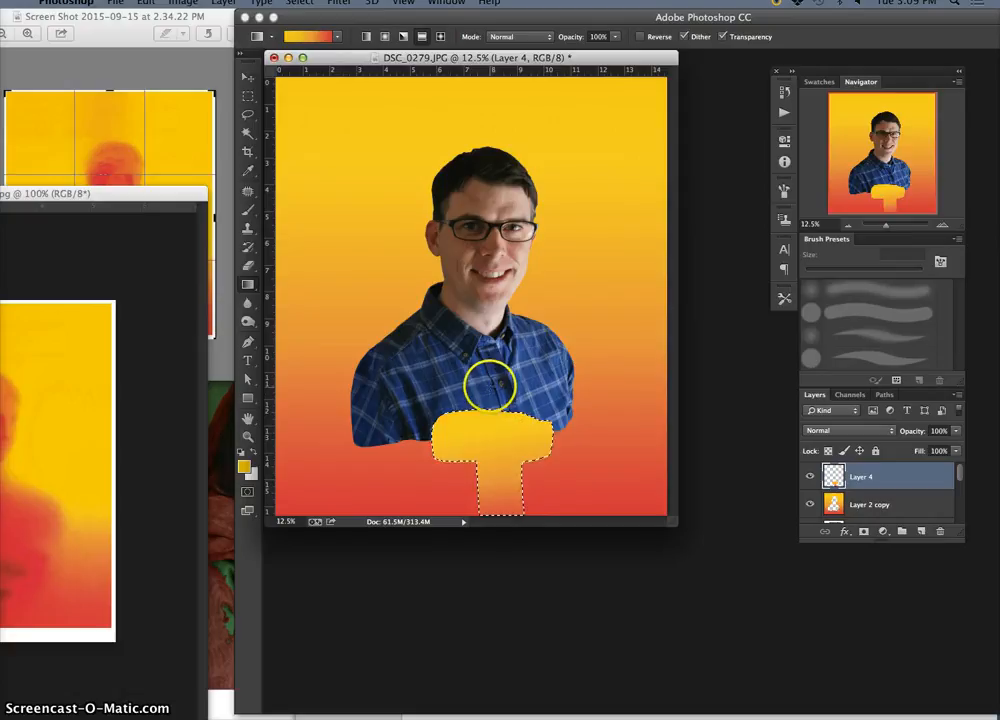
{"action": "left_click_drag", "start_coordinate": [488, 410], "coordinate": [488, 507]}
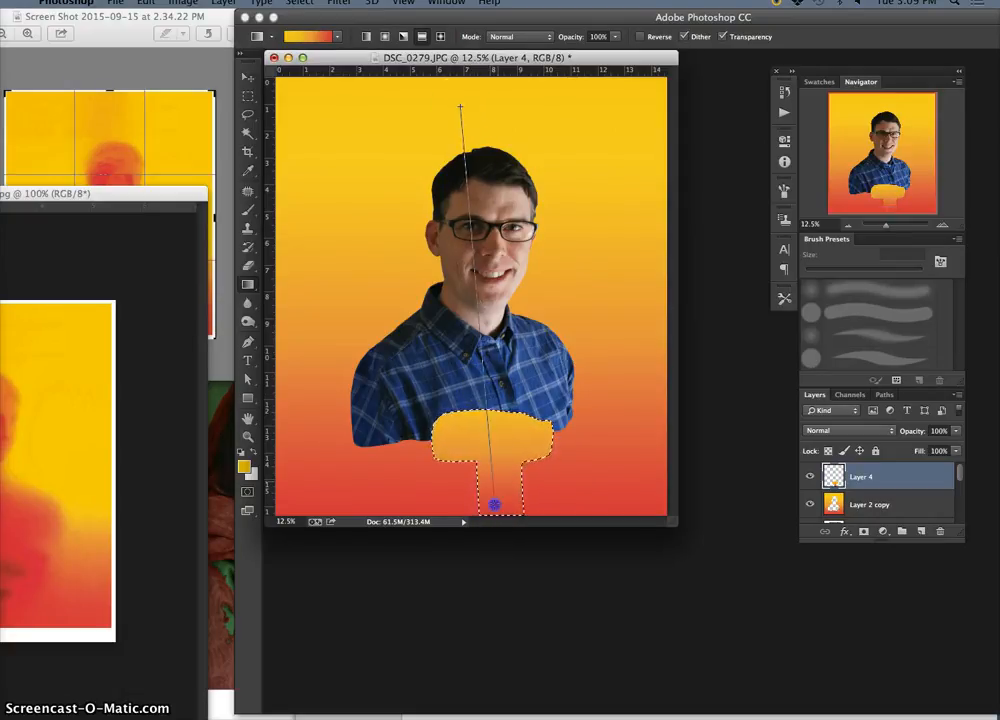
{"action": "left_click_drag", "start_coordinate": [494, 506], "coordinate": [493, 504]}
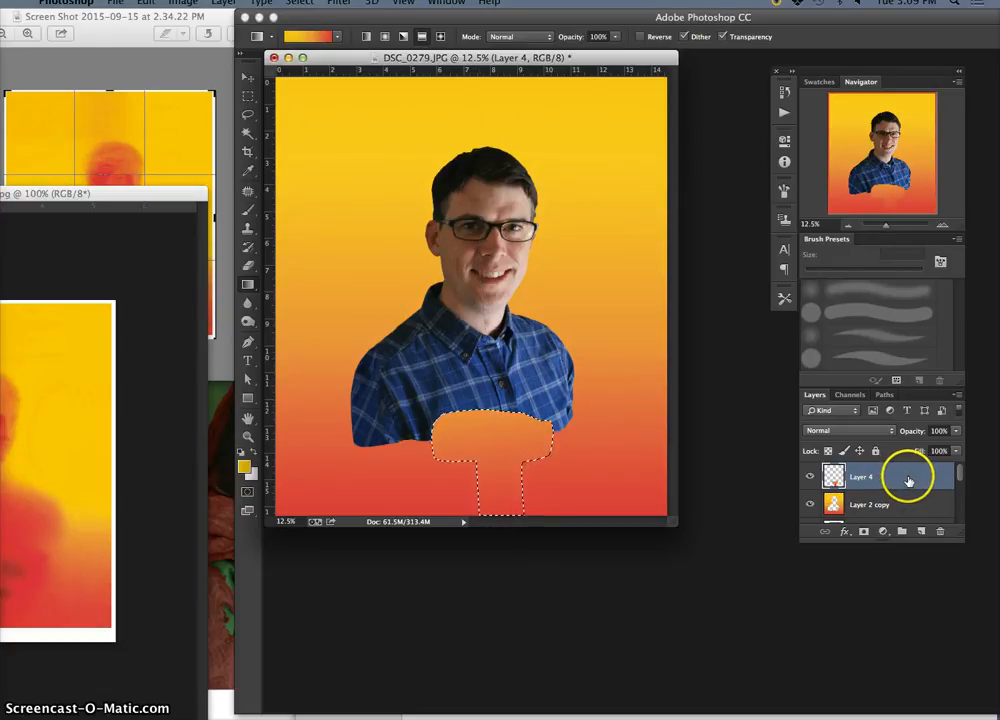
{"action": "left_click", "coordinate": [956, 431]}
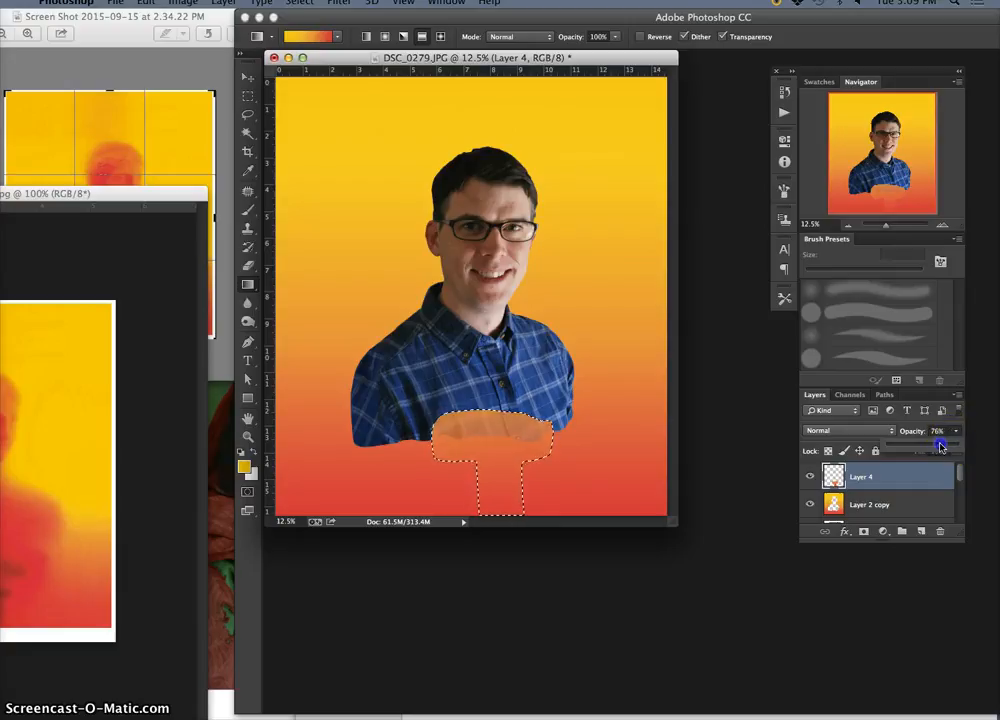
{"action": "left_click", "coordinate": [612, 428]}
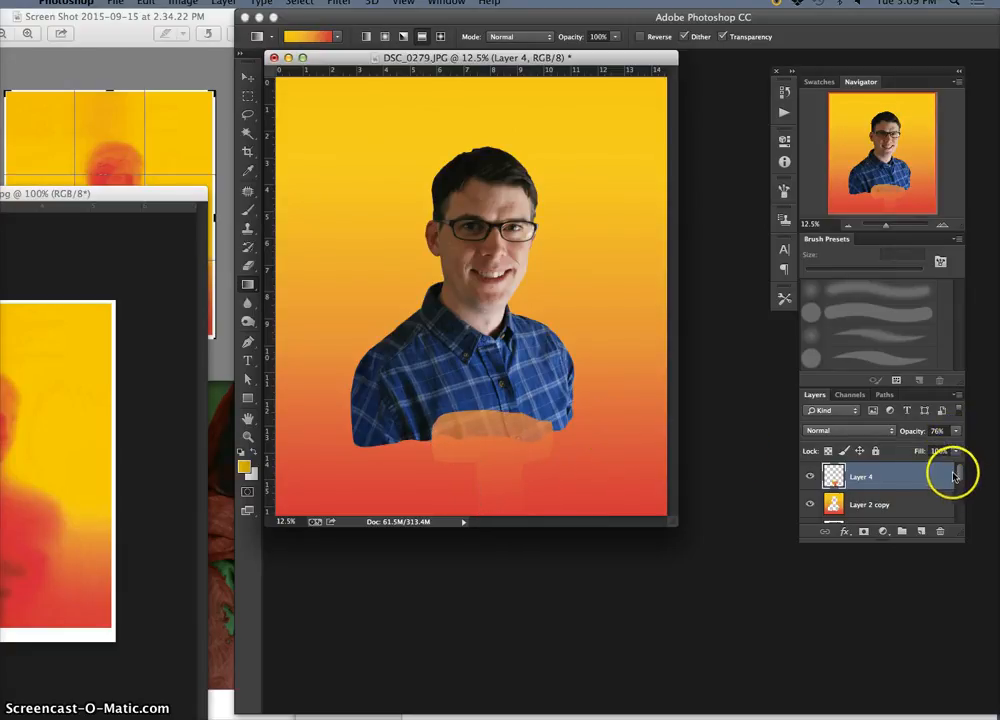
Select the T-shaped area on Layer 4 by picking the surrounding empty area with the Magic Wand and inverting the selection
{"action": "left_click", "coordinate": [248, 137]}
{"action": "left_click", "coordinate": [390, 289]}
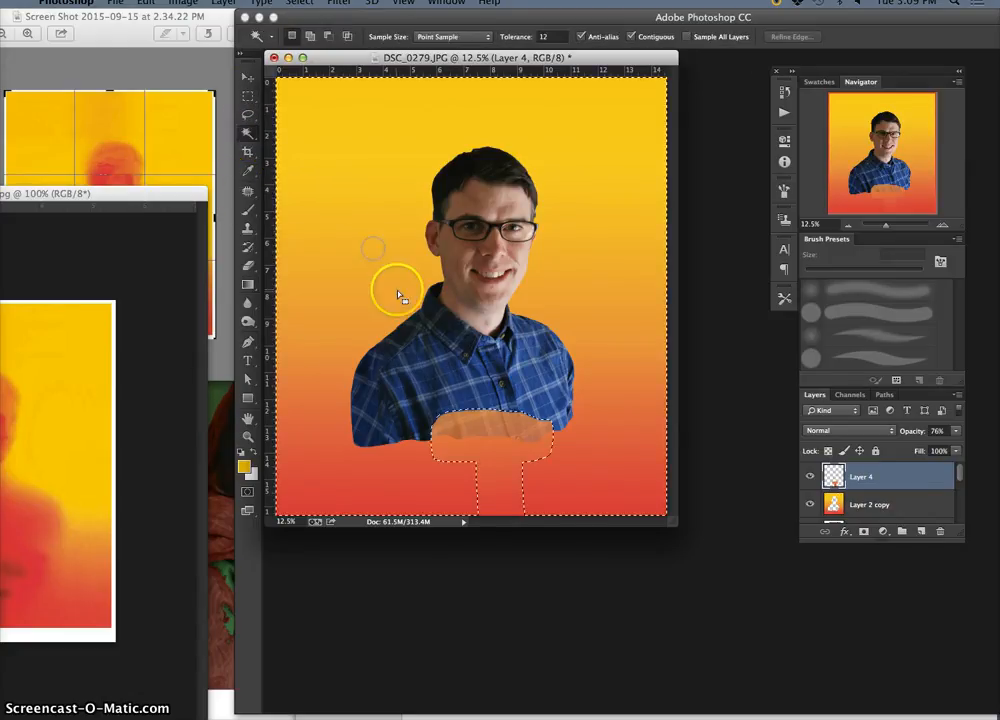
{"action": "left_click", "coordinate": [473, 380]}
{"action": "left_click", "coordinate": [532, 469]}
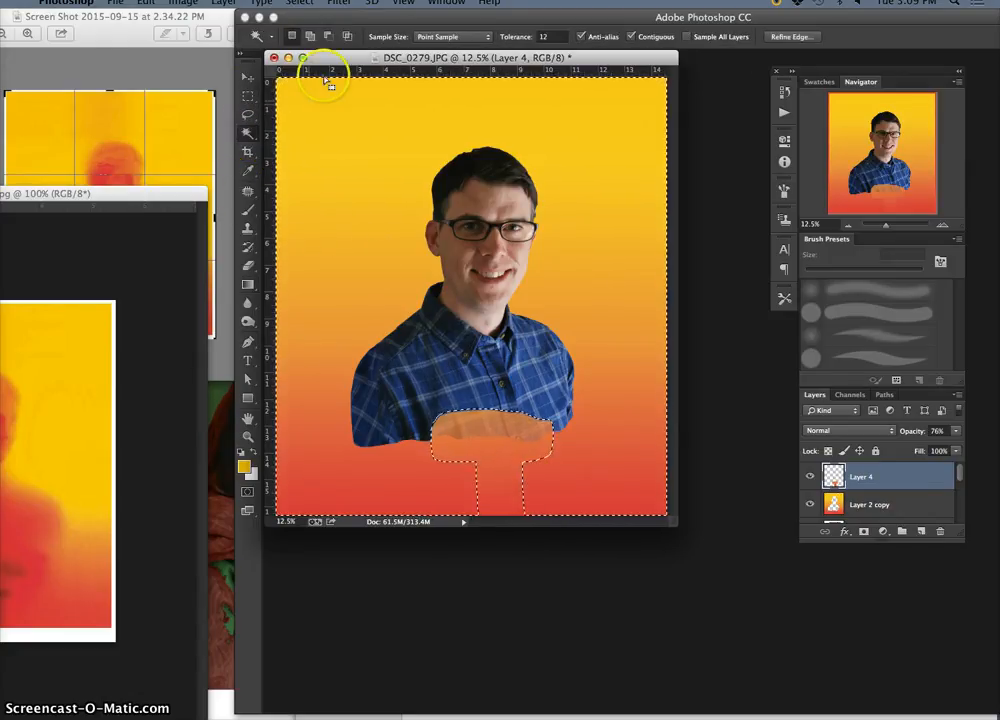
{"action": "left_click", "coordinate": [300, 4]}
{"action": "left_click", "coordinate": [318, 58]}
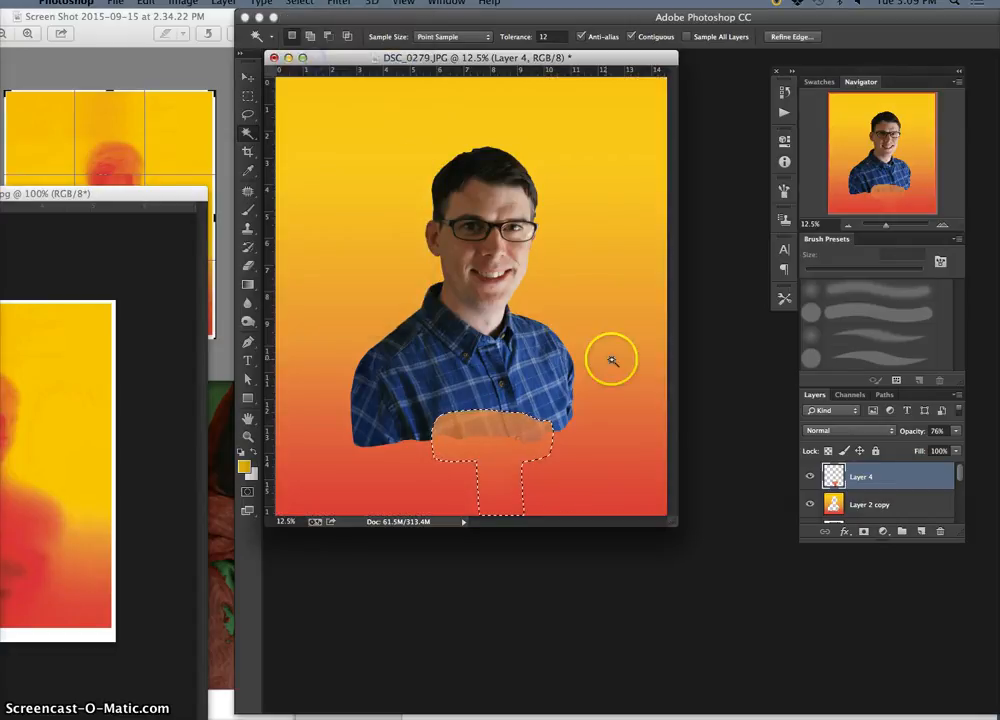
Make Layer 1 copy active and move the T-shaped selection outline up onto the plaid shirt
{"action": "left_click_drag", "start_coordinate": [960, 473], "coordinate": [956, 505]}
{"action": "left_click", "coordinate": [870, 504]}
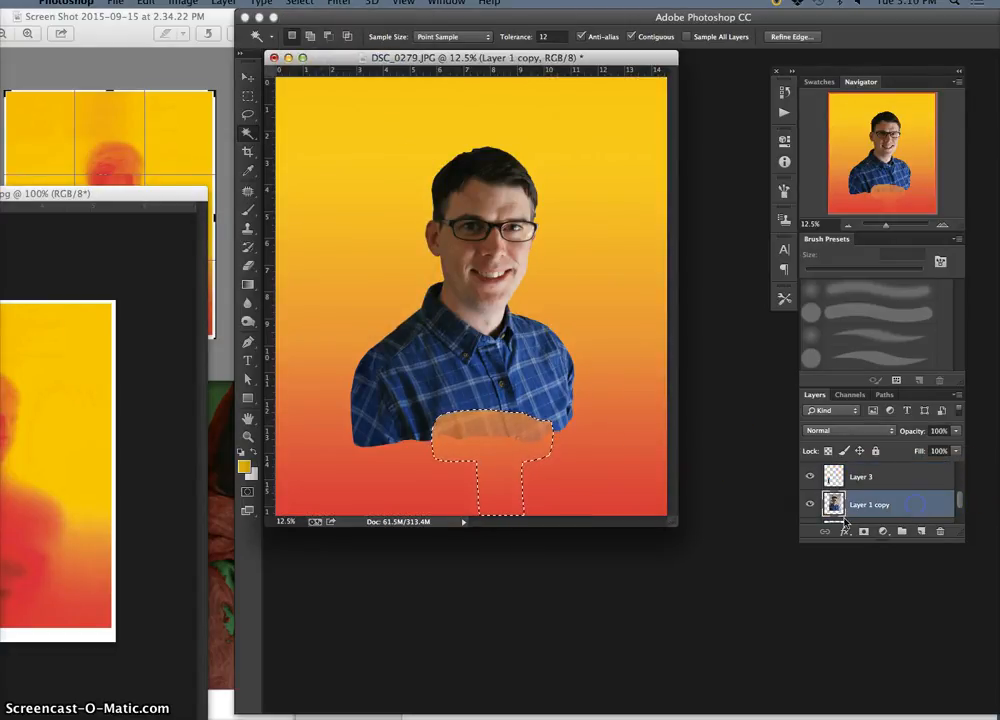
{"action": "left_click", "coordinate": [247, 76]}
{"action": "left_click", "coordinate": [475, 410]}
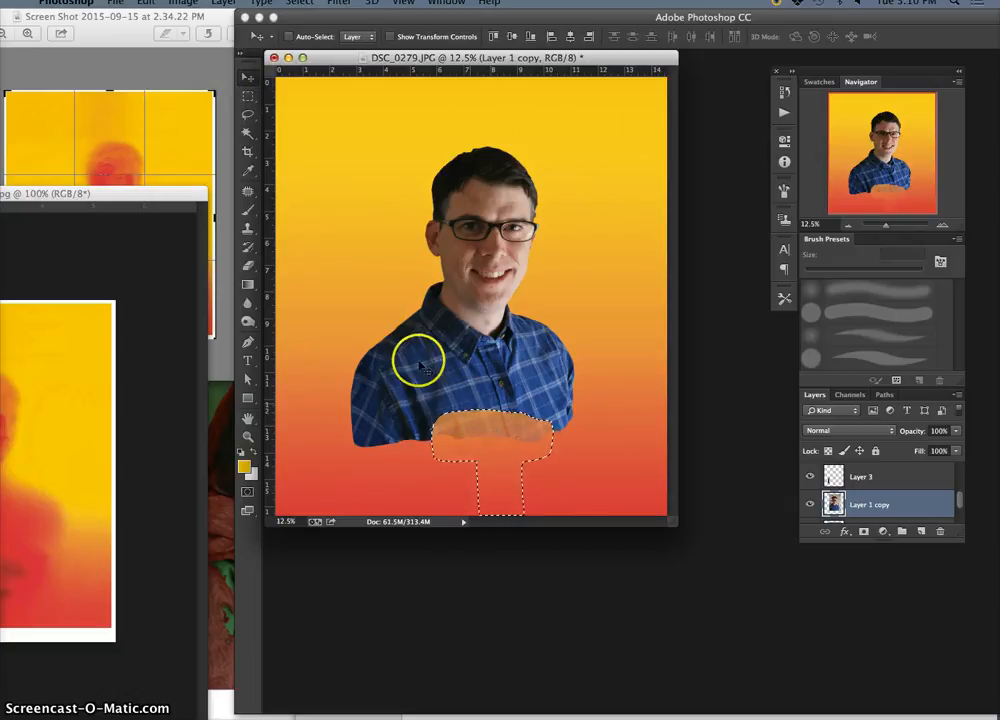
{"action": "left_click", "coordinate": [247, 95]}
{"action": "left_click_drag", "start_coordinate": [496, 440], "coordinate": [432, 390]}
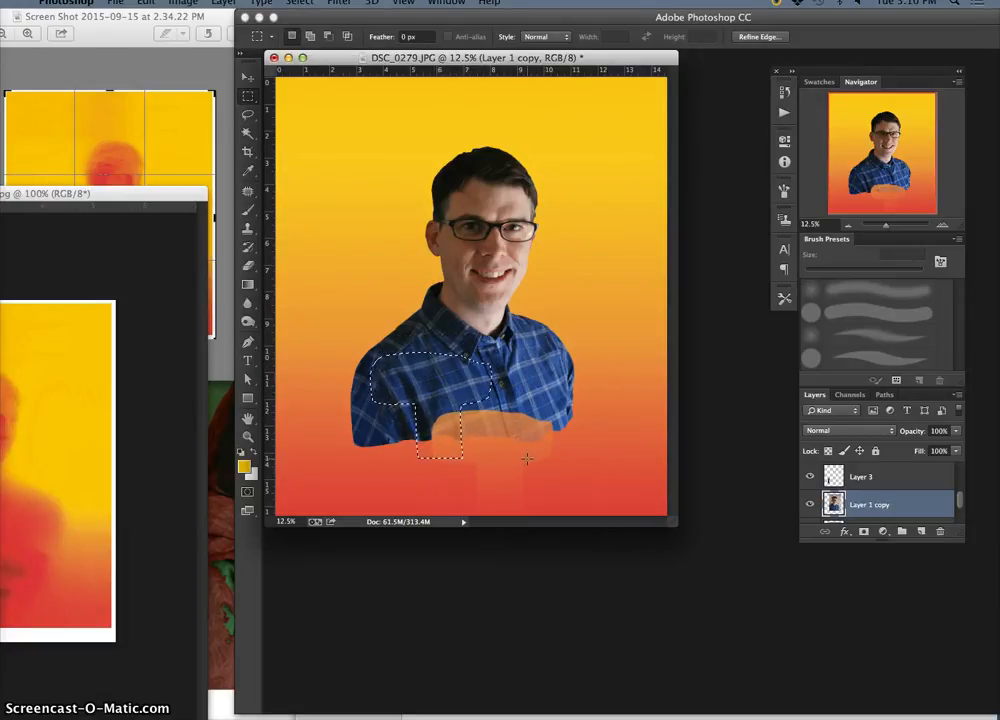
Copy the selected shirt area to a new layer and move the patch down over the T-shaped area
{"action": "key", "text": "super+j"}
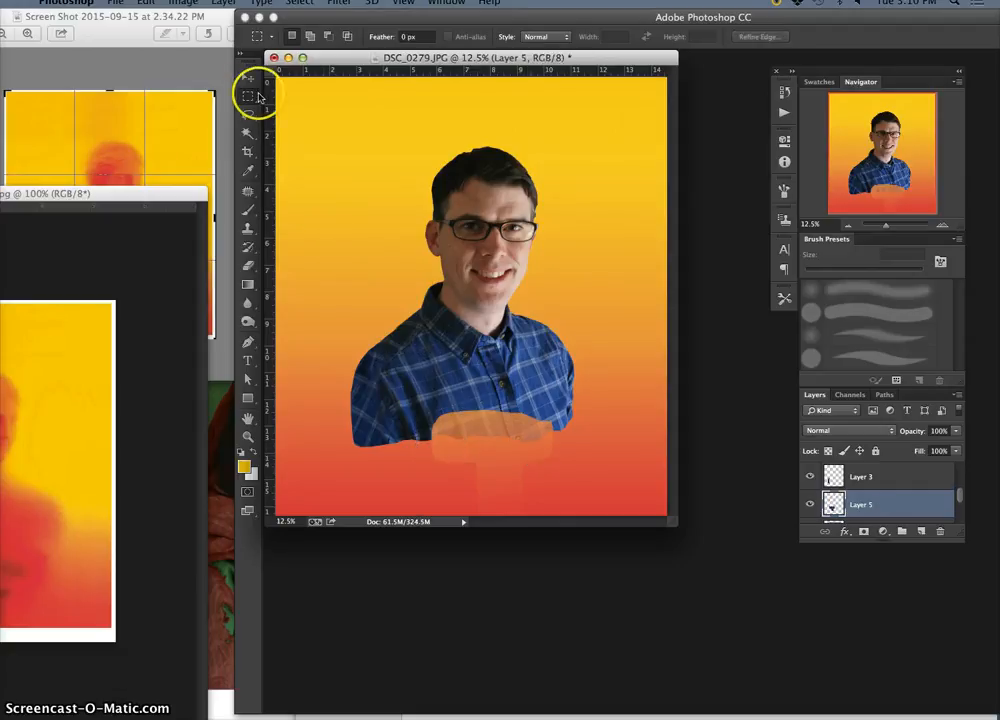
{"action": "left_click", "coordinate": [249, 79]}
{"action": "left_click_drag", "start_coordinate": [431, 368], "coordinate": [488, 443]}
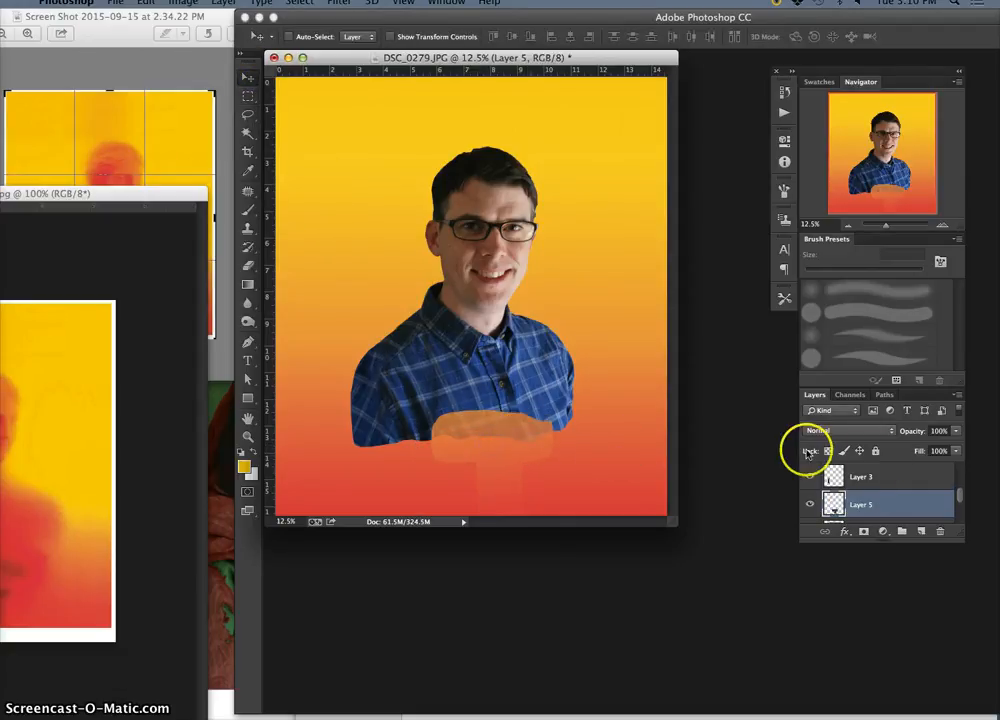
Raise the shirt patch on Layer 5 through the layer stack to directly beneath Layer 4
{"action": "left_click", "coordinate": [960, 494]}
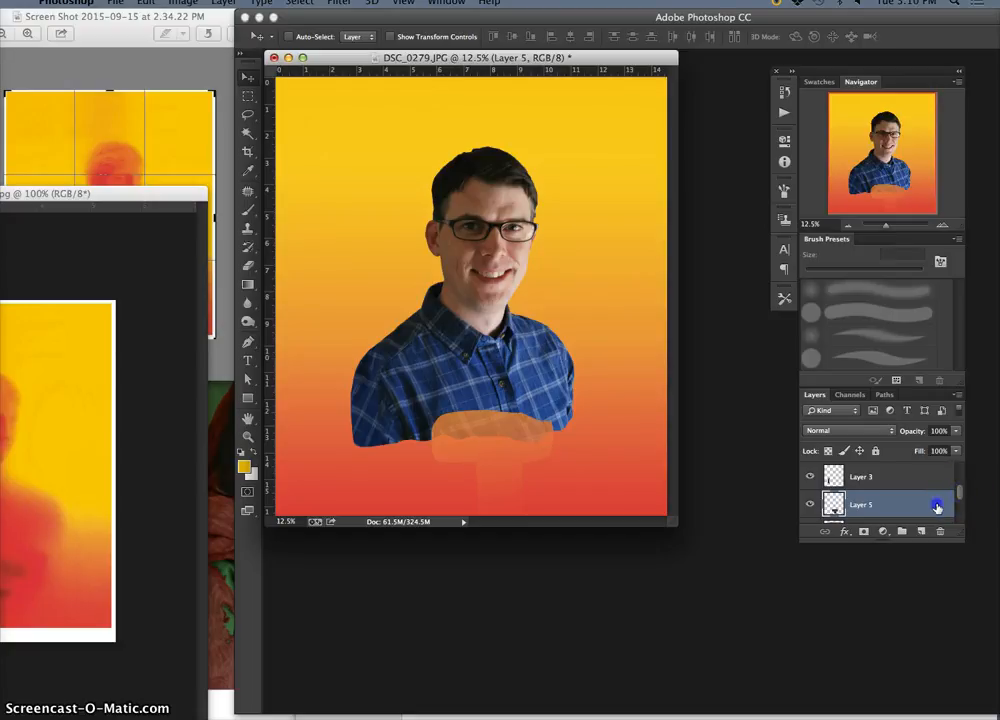
{"action": "key", "text": "super+bracketright"}
{"action": "key", "text": "super+bracketright"}
{"action": "key", "text": "super+bracketright"}
{"action": "key", "text": "super+bracketright"}
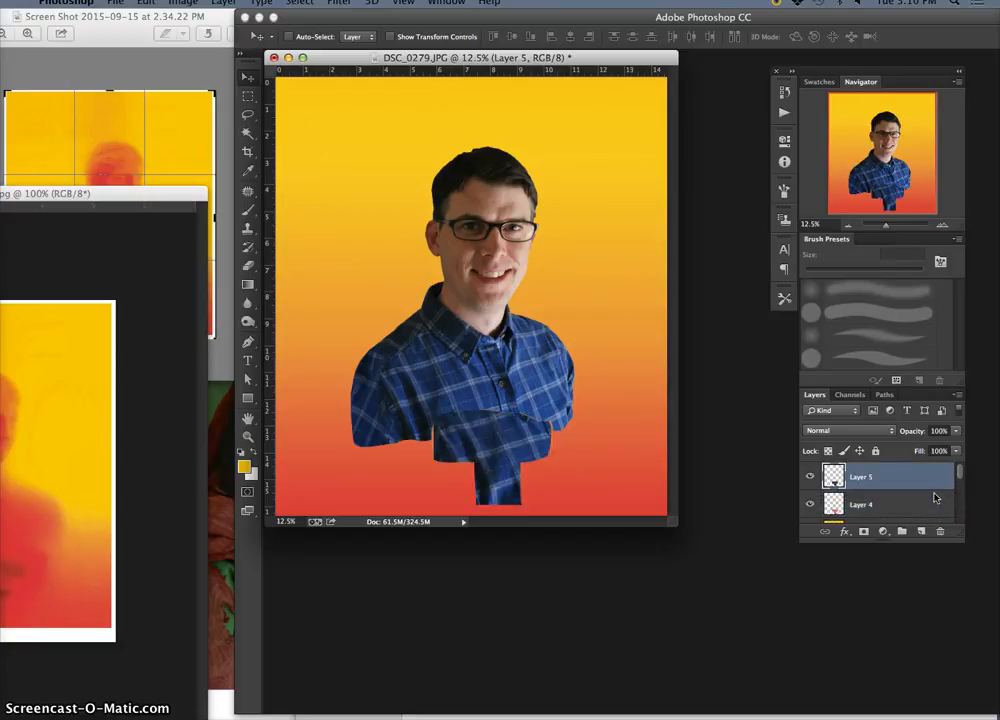
{"action": "key", "text": "super+bracketleft"}
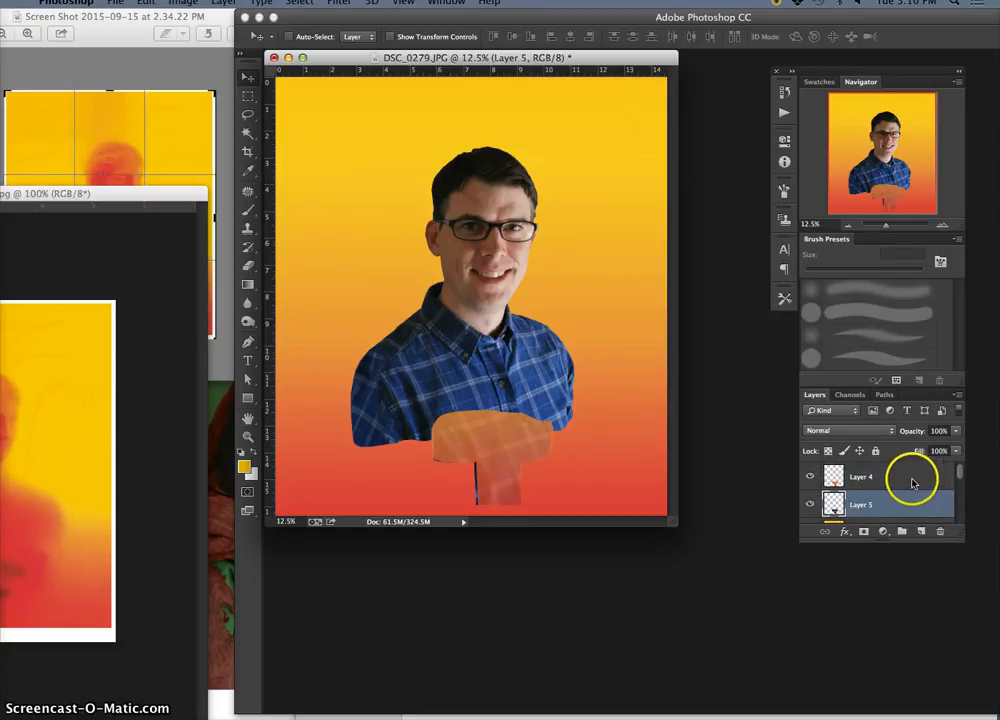
Bring Layer 2 copy to the front of the layer stack and lower its opacity to 69%
{"action": "left_click_drag", "start_coordinate": [957, 474], "coordinate": [958, 481]}
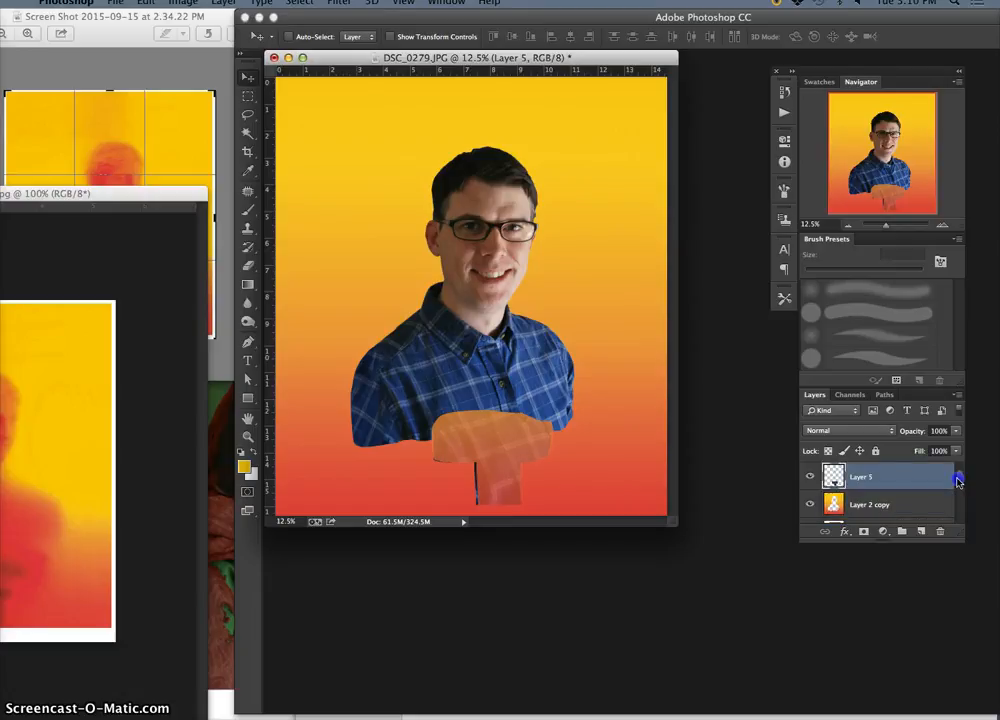
{"action": "left_click", "coordinate": [920, 503]}
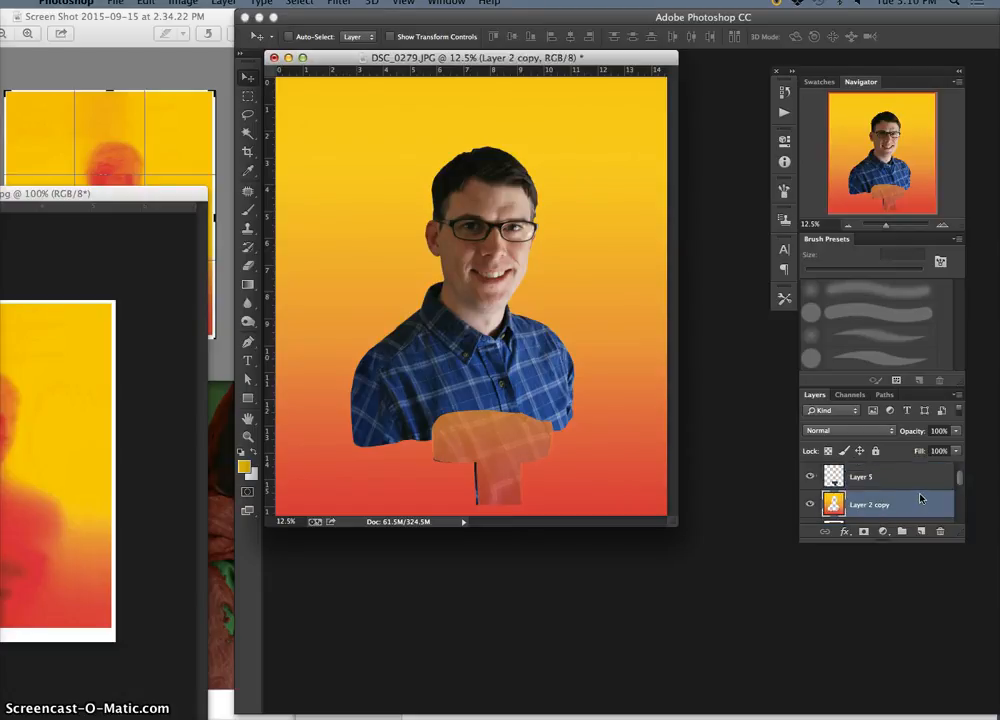
{"action": "key", "text": "super+bracketleft"}
{"action": "key", "text": "super+shift+bracketright"}
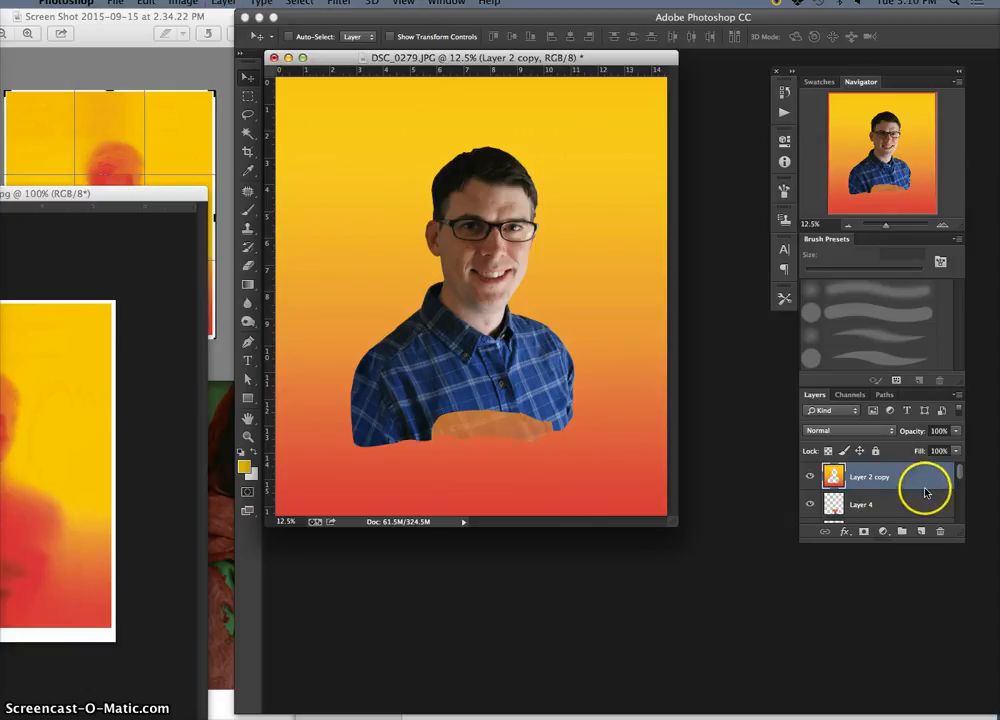
{"action": "left_click", "coordinate": [959, 475]}
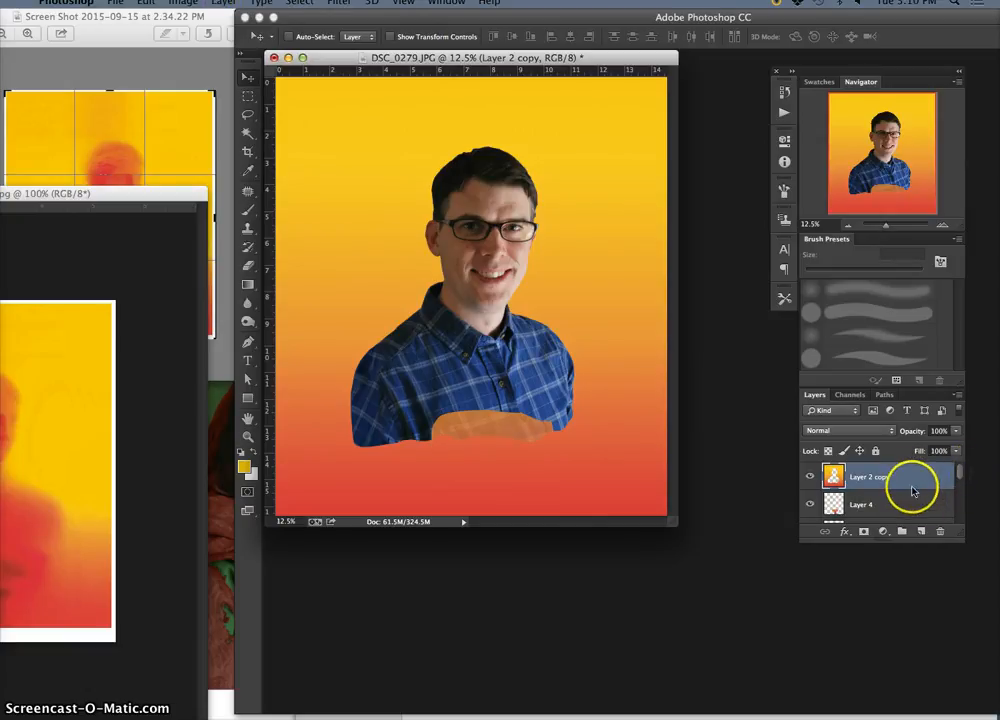
{"action": "left_click", "coordinate": [955, 430]}
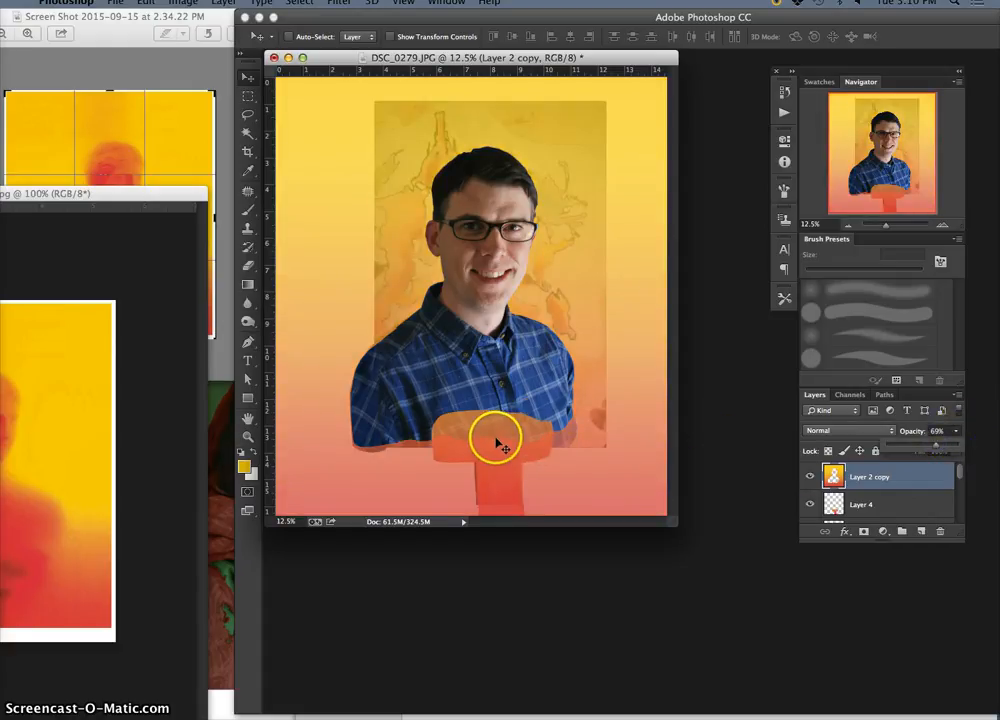
Set up the Eraser with a 132 px brush for working on the lower part of the shirt
{"action": "key", "text": "super+plus"}
{"action": "key", "text": "super+plus"}
{"action": "left_click_drag", "start_coordinate": [560, 427], "coordinate": [524, 299]}
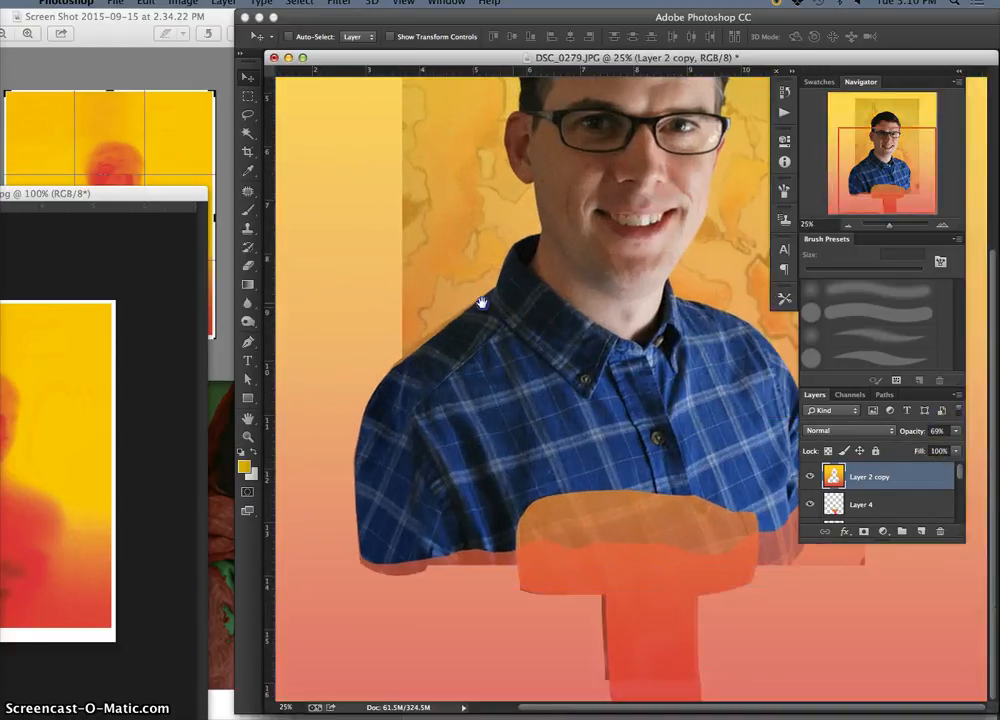
{"action": "left_click", "coordinate": [249, 264]}
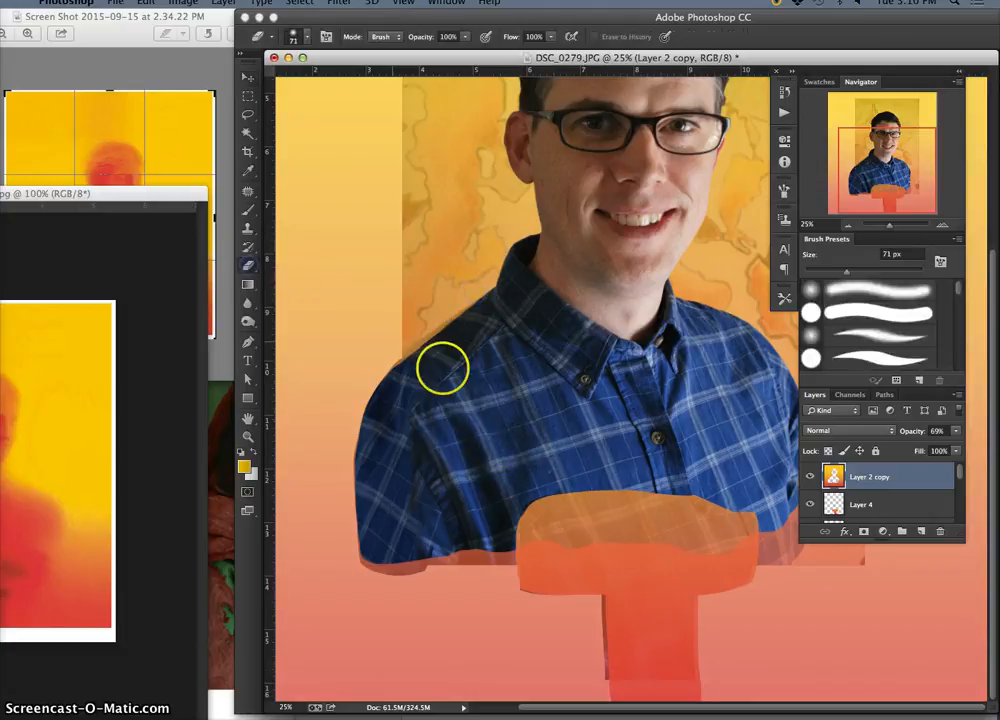
{"action": "left_click", "coordinate": [305, 37]}
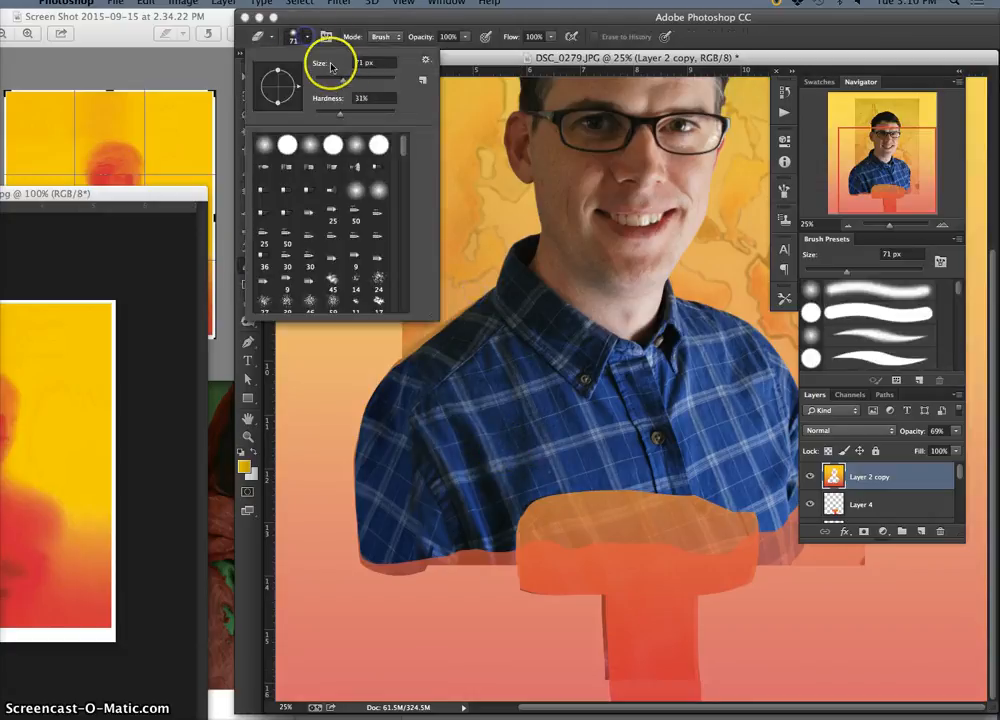
{"action": "left_click_drag", "start_coordinate": [349, 78], "coordinate": [359, 80]}
{"action": "left_click", "coordinate": [204, 147]}
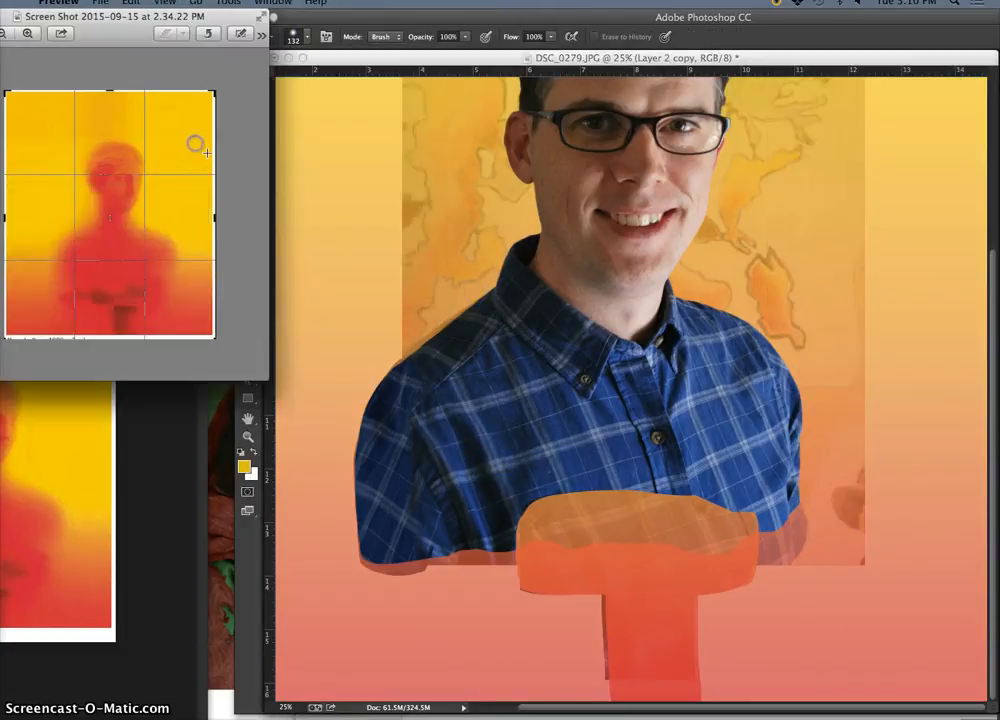
{"action": "left_click", "coordinate": [619, 493]}
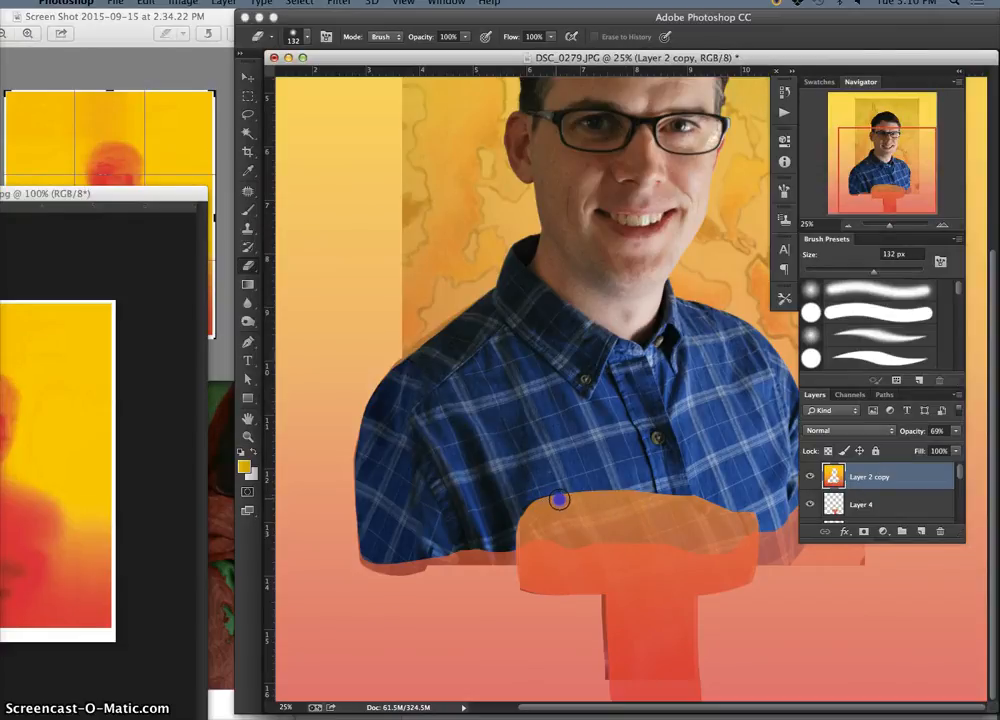
{"action": "right_click", "coordinate": [697, 499]}
Erase the upper edge of the T-shaped fill on Layer 4 over the shirt, and check it with Layer 2 copy hidden
{"action": "left_click", "coordinate": [857, 505]}
{"action": "left_click_drag", "start_coordinate": [530, 497], "coordinate": [690, 494]}
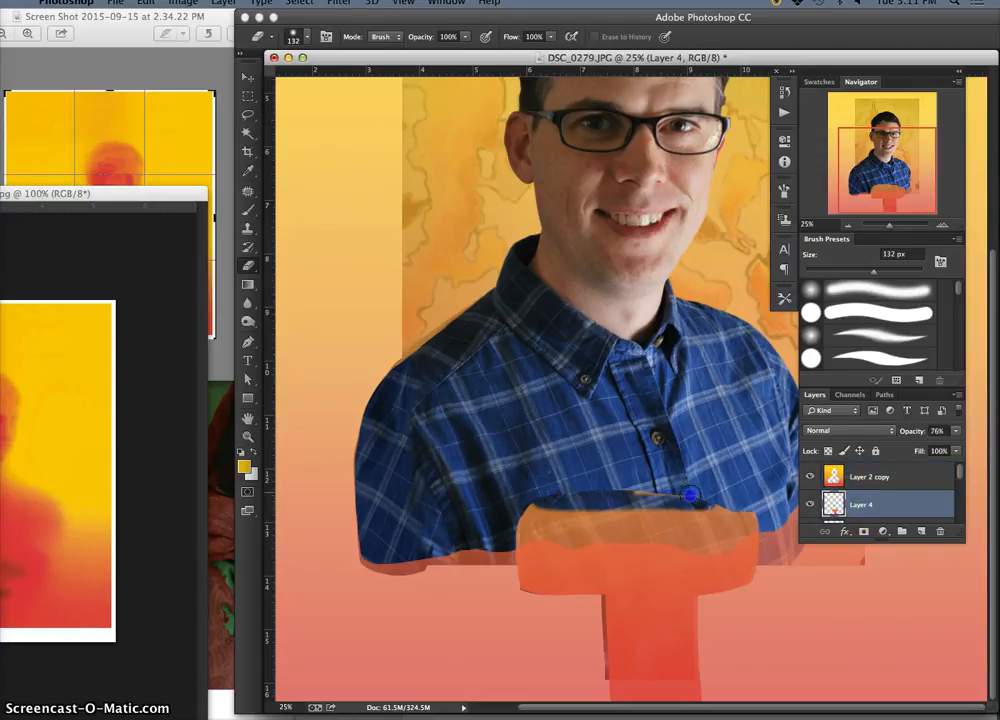
{"action": "mouse_move", "coordinate": [599, 507]}
{"action": "left_mouse_down"}
{"action": "mouse_move", "coordinate": [724, 497]}
{"action": "mouse_move", "coordinate": [708, 506]}
{"action": "mouse_move", "coordinate": [752, 506]}
{"action": "mouse_move", "coordinate": [748, 514]}
{"action": "mouse_move", "coordinate": [610, 501]}
{"action": "mouse_move", "coordinate": [547, 511]}
{"action": "left_mouse_up"}
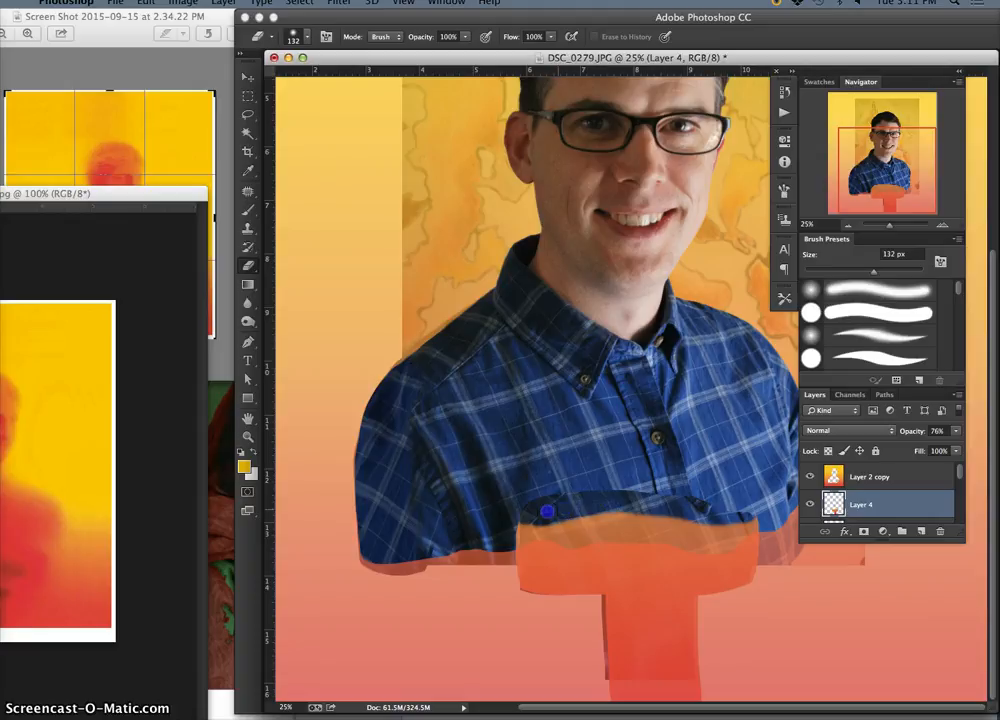
{"action": "left_click", "coordinate": [811, 477]}
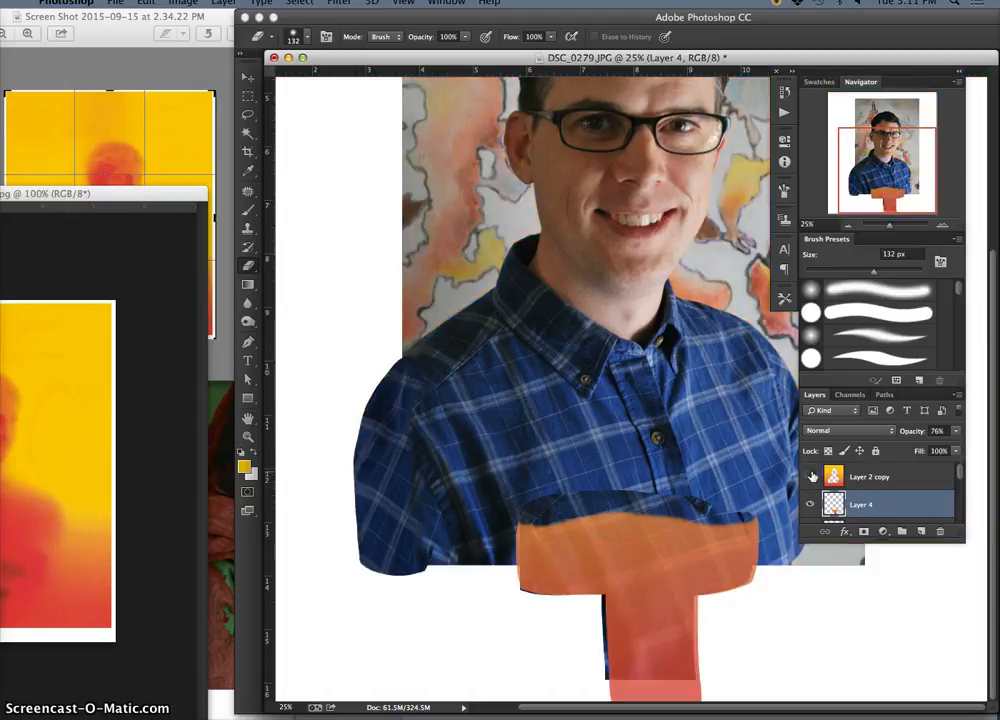
{"action": "left_click", "coordinate": [811, 477]}
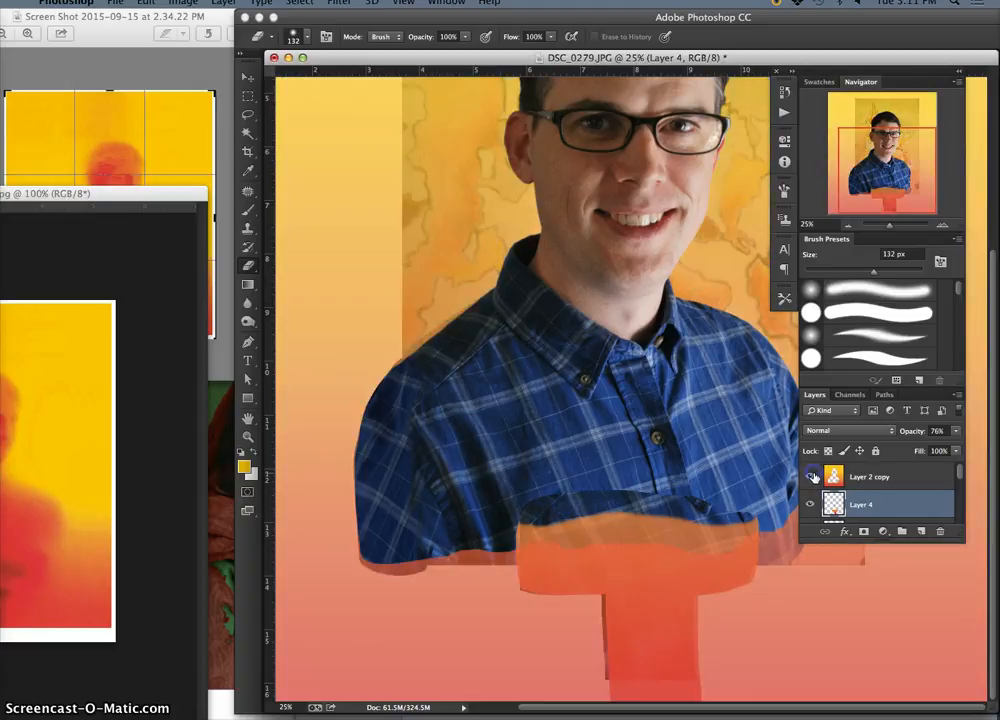
Enlarge the shirt patch on Layer 5 with Free Transform to about 103.65% width and 111.67% height, extending it downward and left
{"action": "left_click_drag", "start_coordinate": [958, 476], "coordinate": [960, 480]}
{"action": "left_click", "coordinate": [924, 508]}
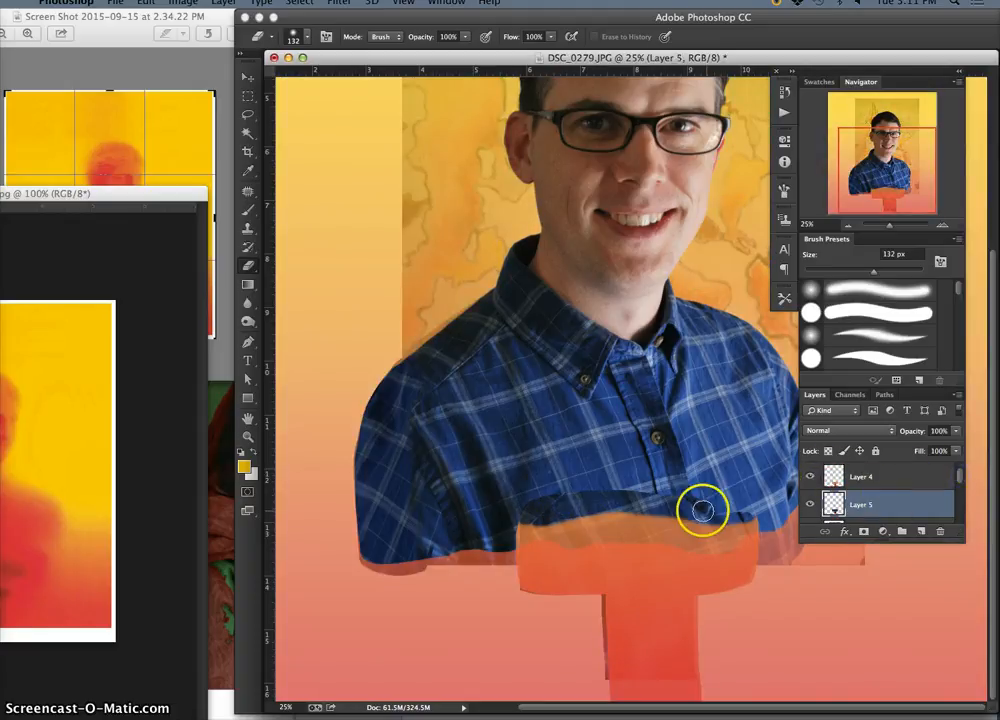
{"action": "left_click", "coordinate": [247, 79]}
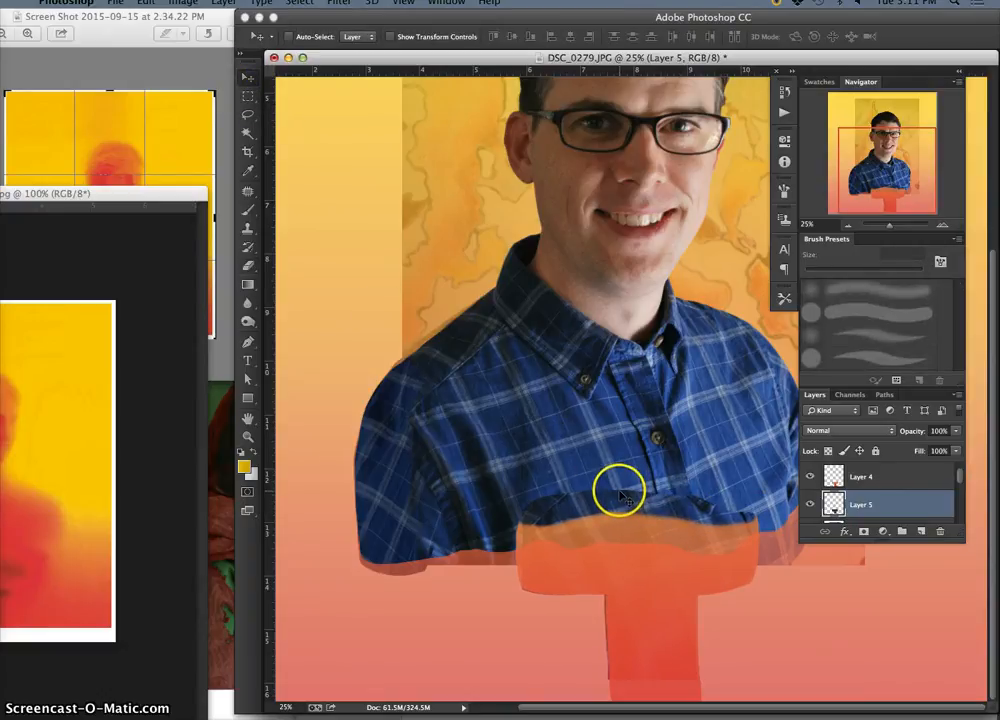
{"action": "left_click_drag", "start_coordinate": [620, 492], "coordinate": [621, 492]}
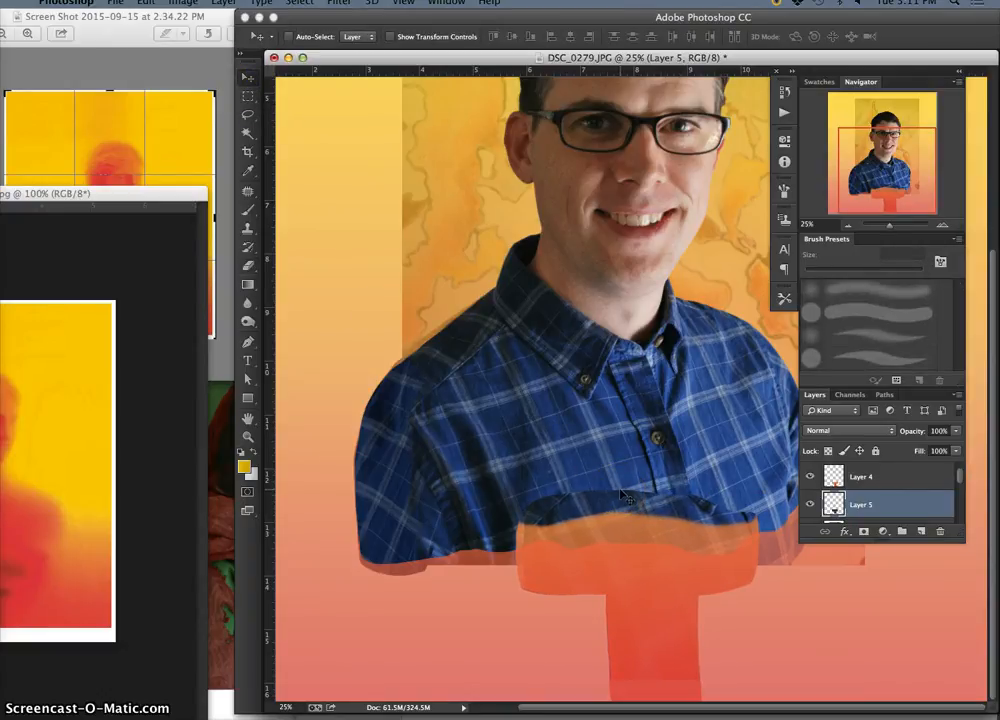
{"action": "key", "text": "super+t"}
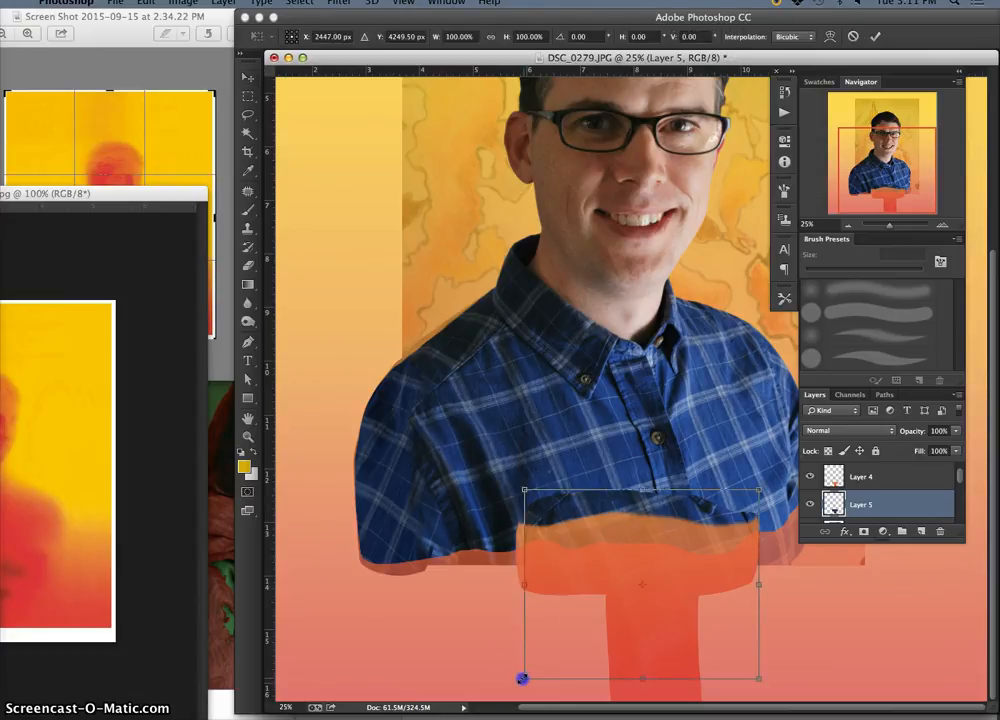
{"action": "left_click_drag", "start_coordinate": [521, 679], "coordinate": [512, 703]}
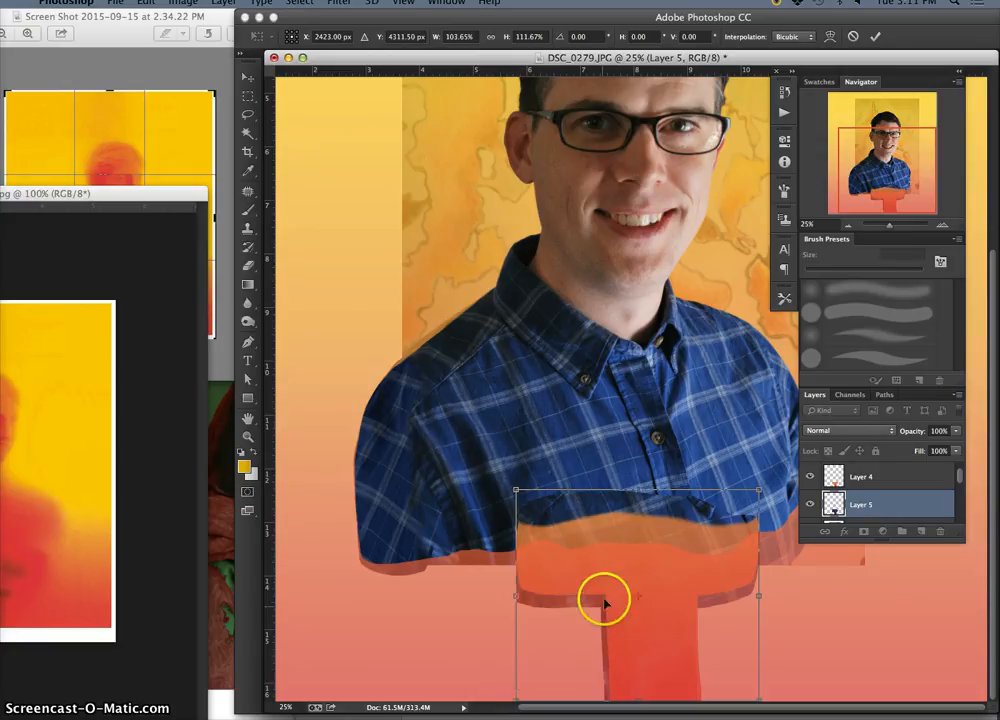
Warp the enlarged Layer 5 shirt patch so both its side edges follow the arms of the T-shaped fill, and apply the transform
{"action": "right_click", "coordinate": [585, 528]}
{"action": "left_click", "coordinate": [605, 621]}
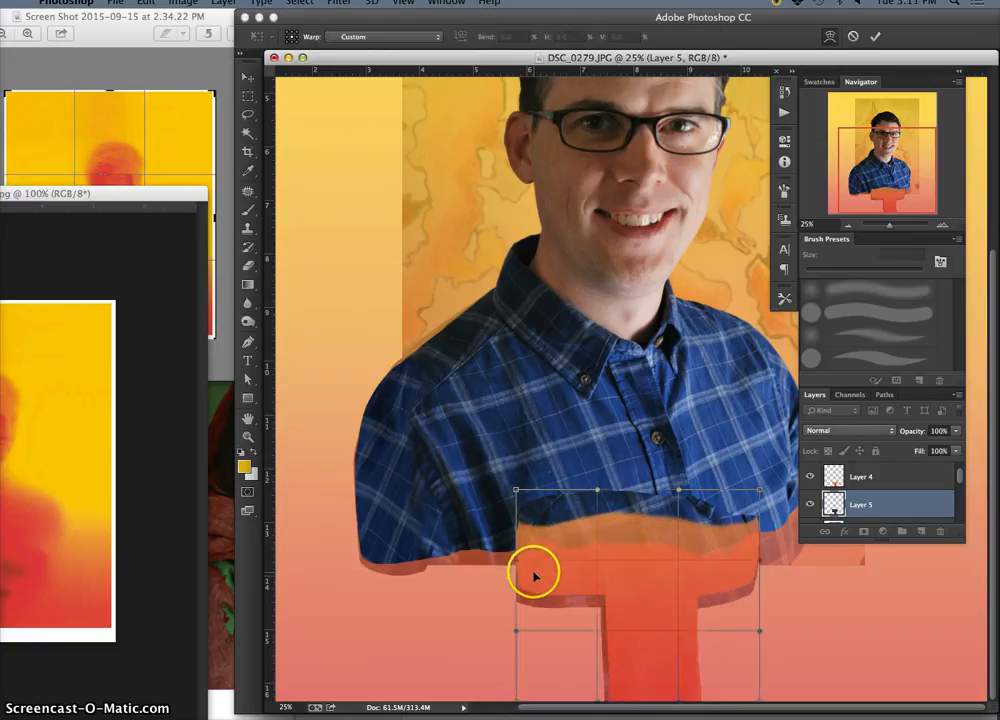
{"action": "left_click_drag", "start_coordinate": [533, 573], "coordinate": [531, 557]}
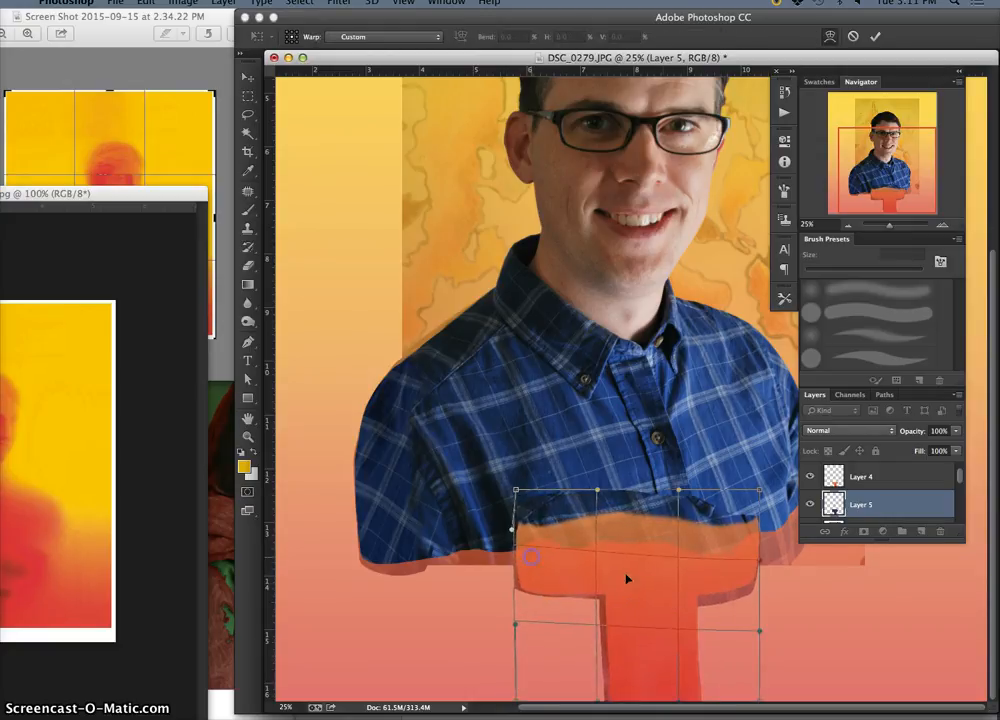
{"action": "left_click_drag", "start_coordinate": [743, 585], "coordinate": [751, 574]}
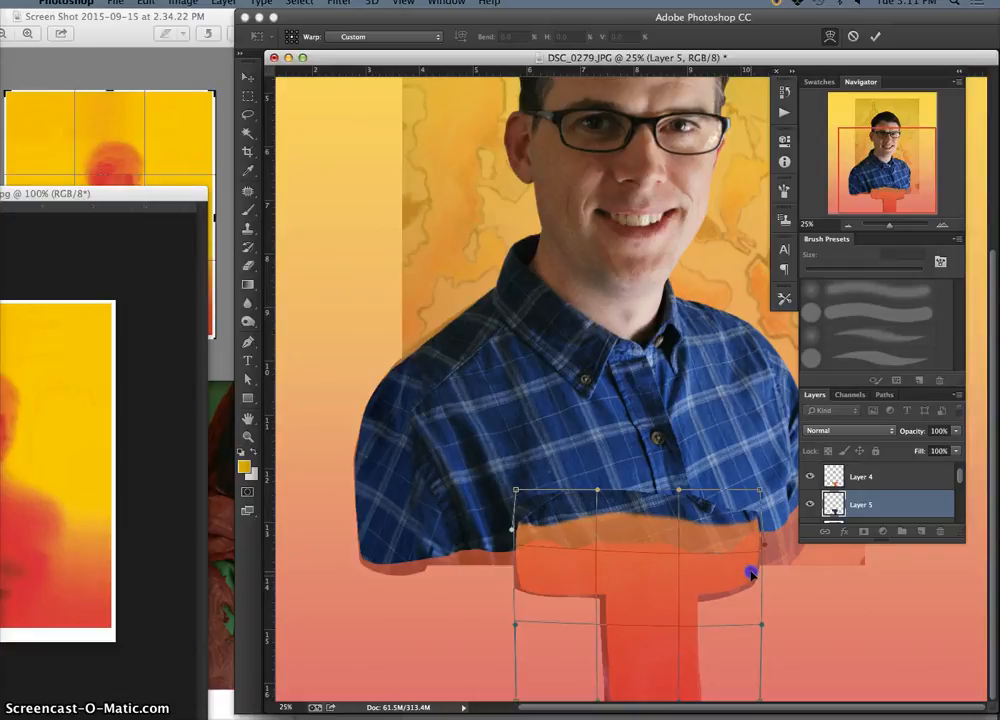
{"action": "double_click", "coordinate": [759, 578]}
Soften the T-shaped fill on Layer 4 with a Gaussian Blur of 34.6 pixels radius
{"action": "left_click", "coordinate": [850, 474]}
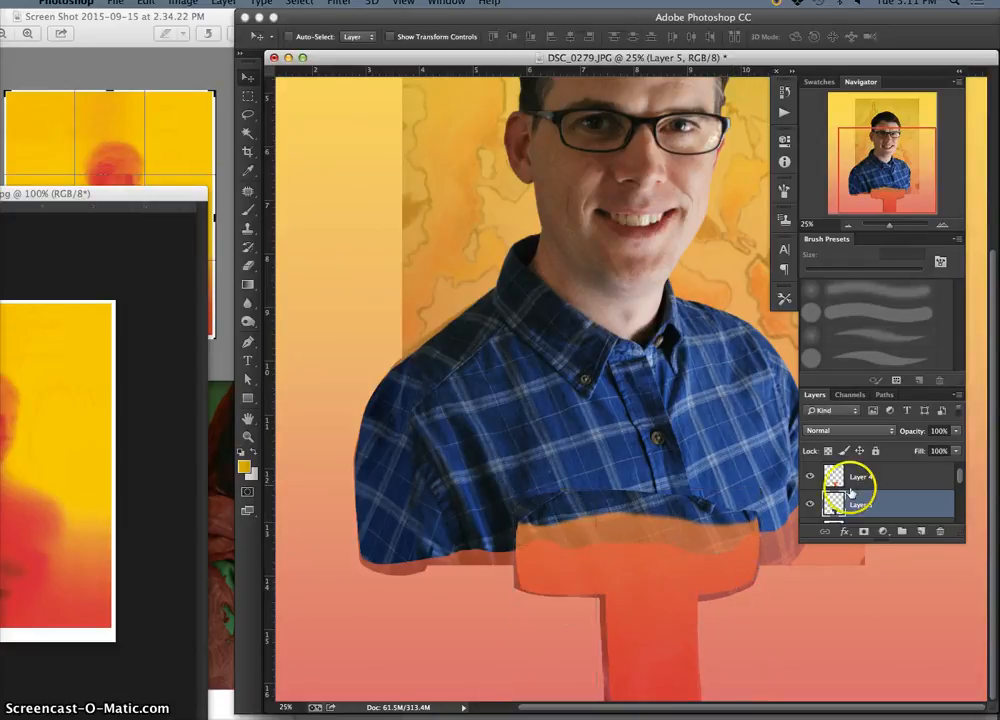
{"action": "key", "text": "7"}
{"action": "key", "text": "6"}
{"action": "left_click", "coordinate": [538, 52]}
{"action": "left_click", "coordinate": [339, 2]}
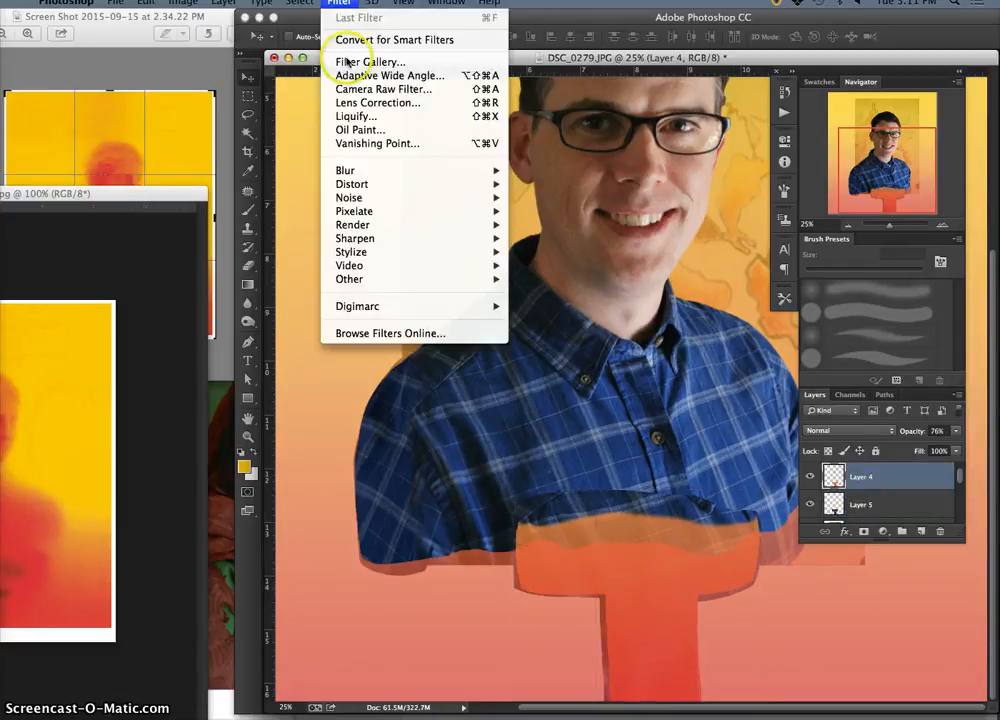
{"action": "mouse_move", "coordinate": [350, 169]}
{"action": "left_click", "coordinate": [560, 273]}
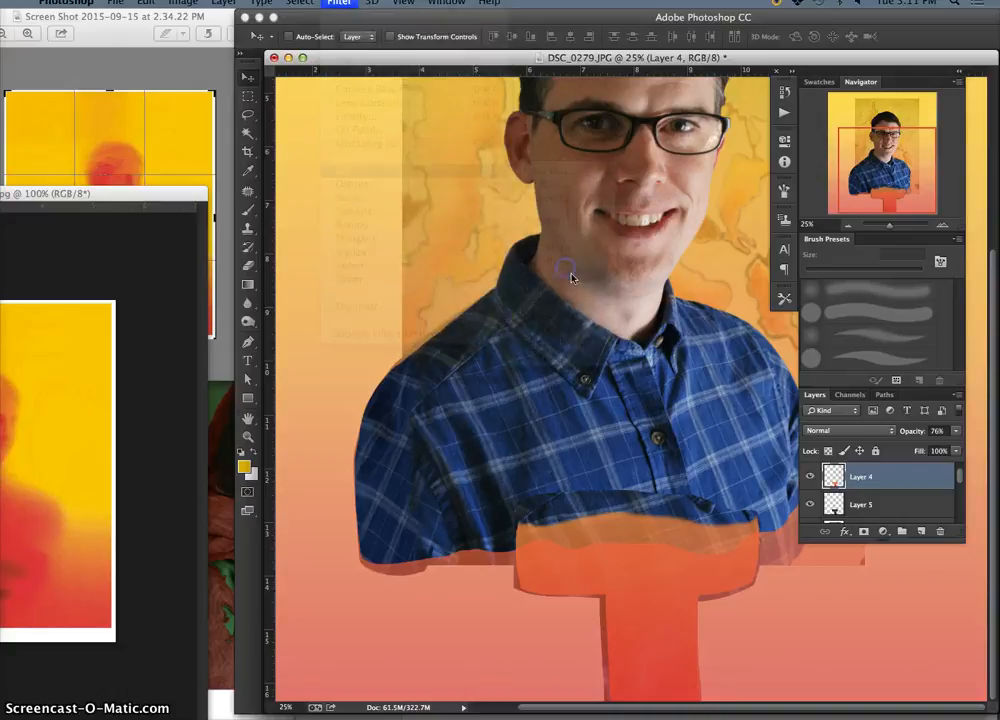
{"action": "left_click_drag", "start_coordinate": [826, 632], "coordinate": [840, 632]}
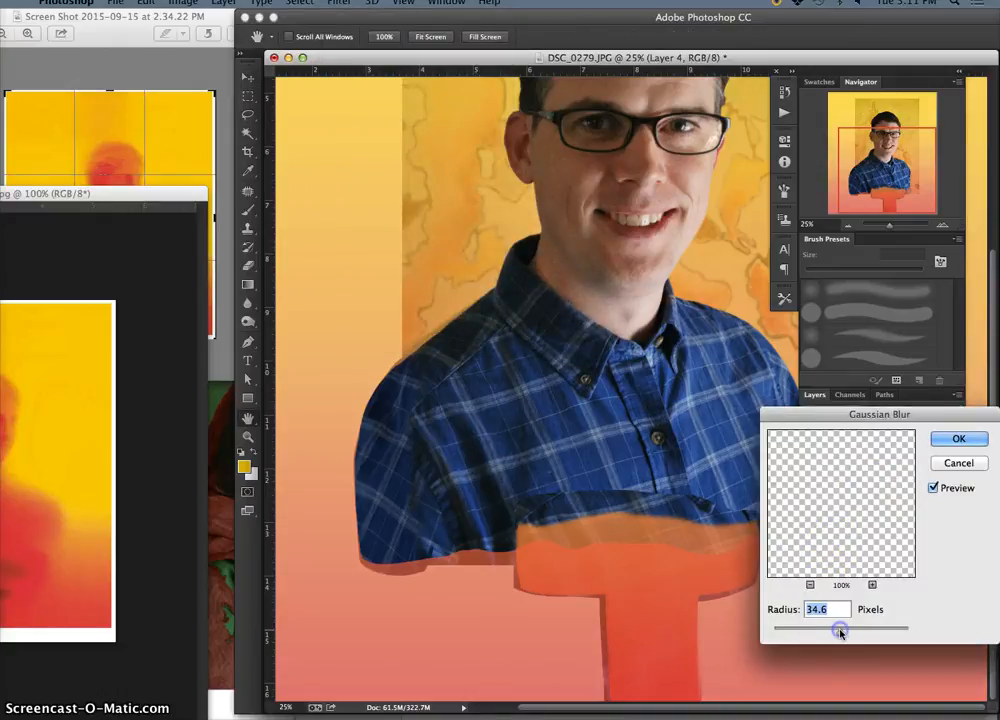
{"action": "left_click", "coordinate": [958, 439]}
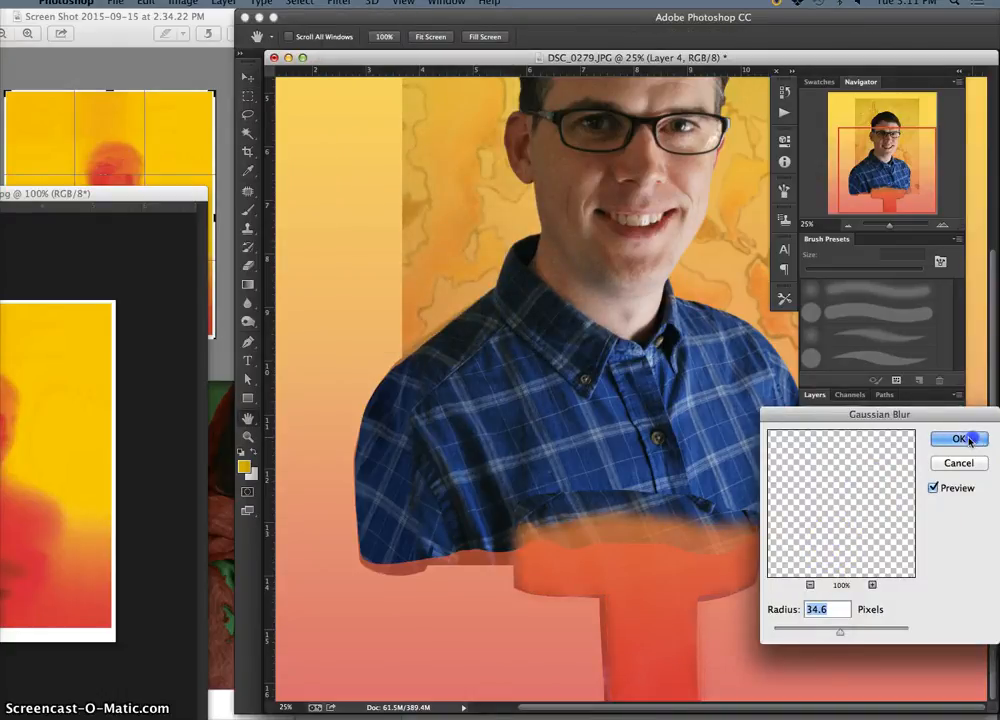
Hide Layer 2 copy and erase the hard upper edge of the Layer 5 shirt patch where it meets the shirt
{"action": "scroll", "coordinate": [863, 510], "scroll_direction": "up", "scroll_amount": 1}
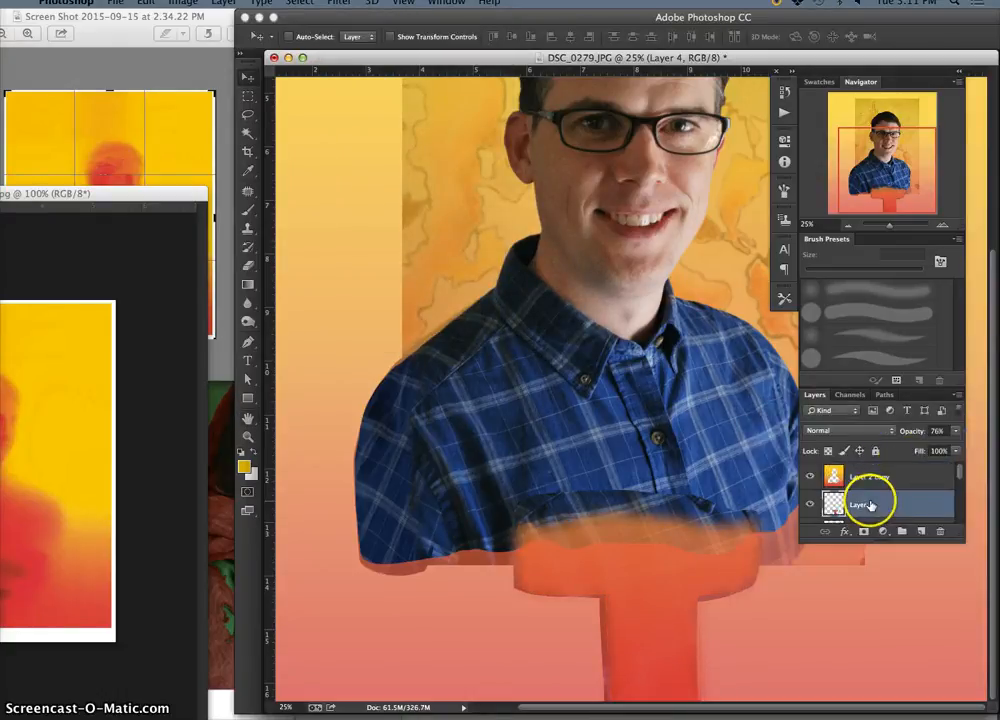
{"action": "left_click", "coordinate": [810, 477]}
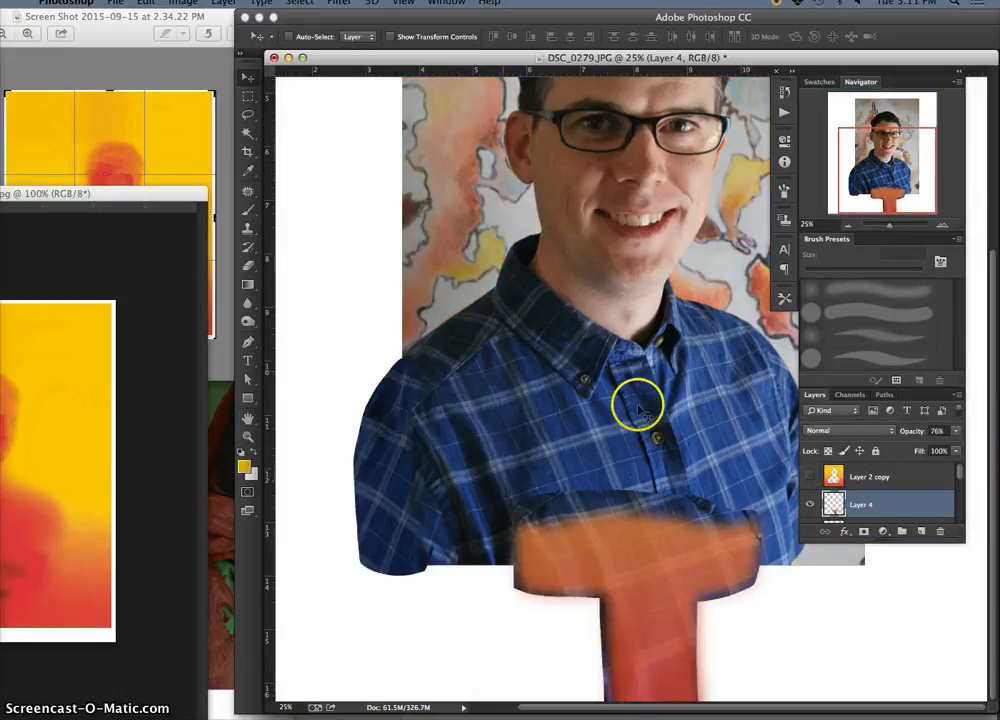
{"action": "left_click_drag", "start_coordinate": [961, 477], "coordinate": [960, 513]}
{"action": "left_click", "coordinate": [917, 508]}
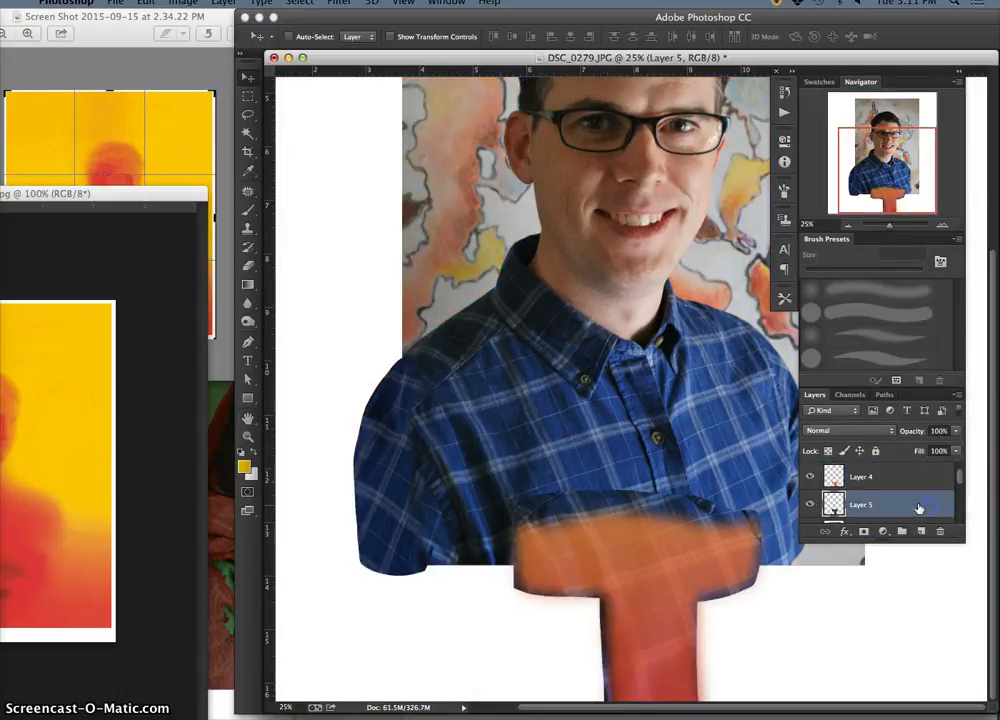
{"action": "left_click", "coordinate": [247, 265]}
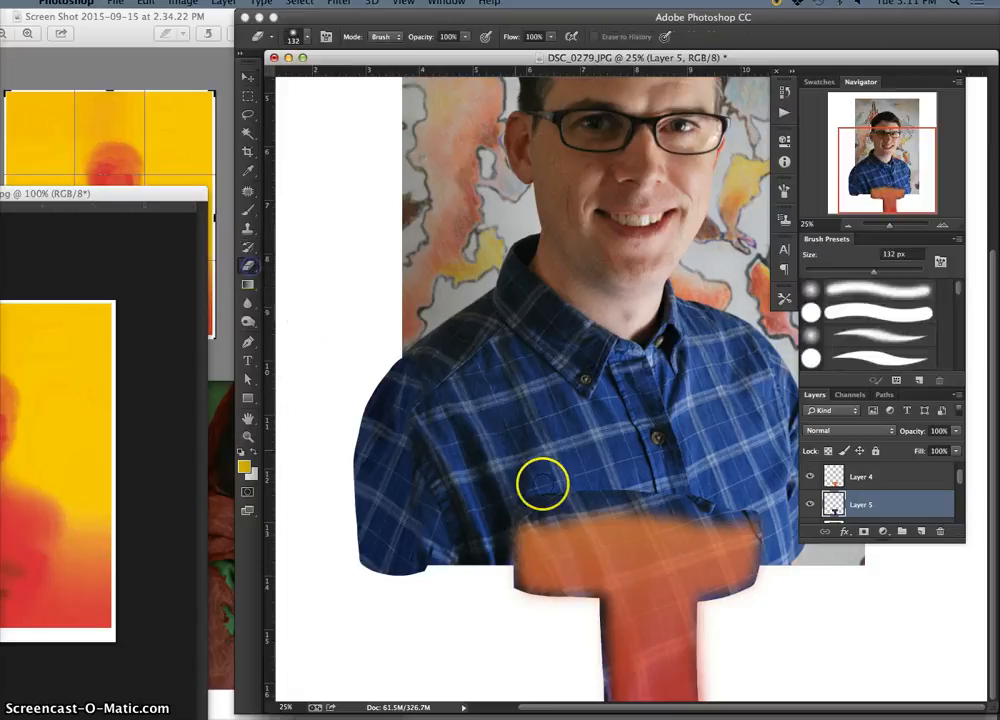
{"action": "mouse_move", "coordinate": [555, 488]}
{"action": "left_mouse_down"}
{"action": "mouse_move", "coordinate": [654, 494]}
{"action": "mouse_move", "coordinate": [534, 513]}
{"action": "left_mouse_up"}
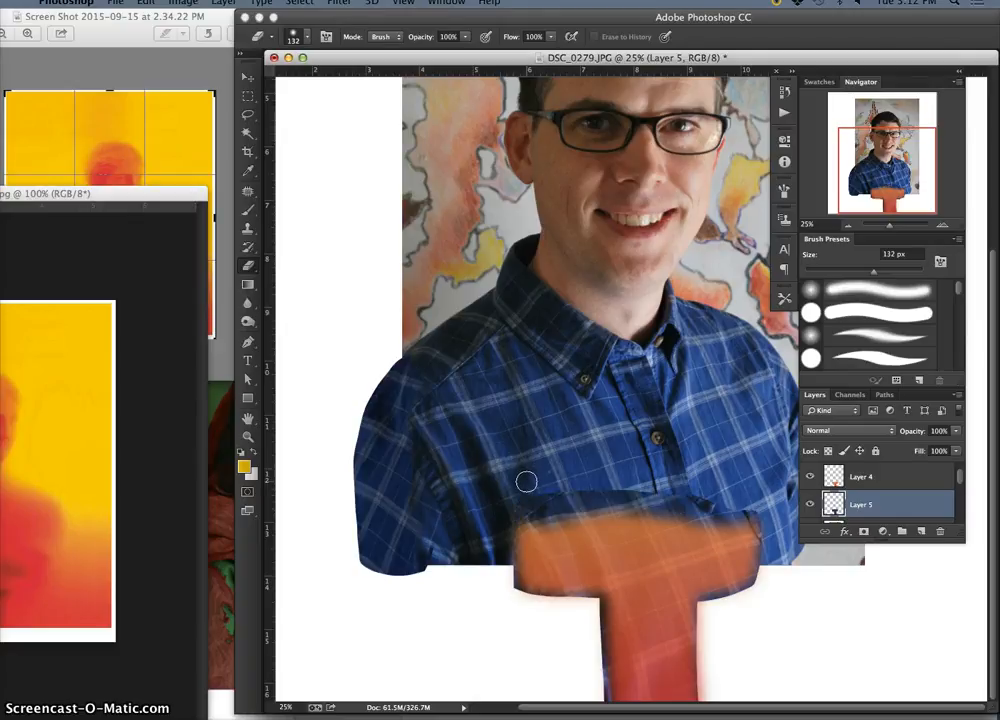
{"action": "left_click_drag", "start_coordinate": [527, 480], "coordinate": [509, 512]}
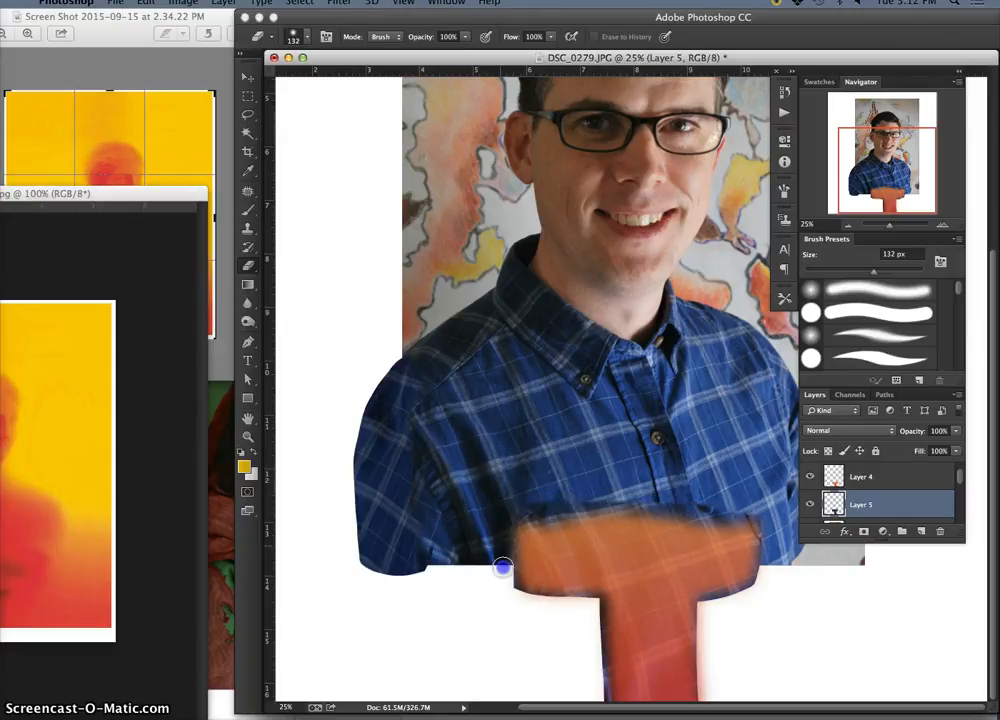
{"action": "left_click_drag", "start_coordinate": [514, 600], "coordinate": [500, 566]}
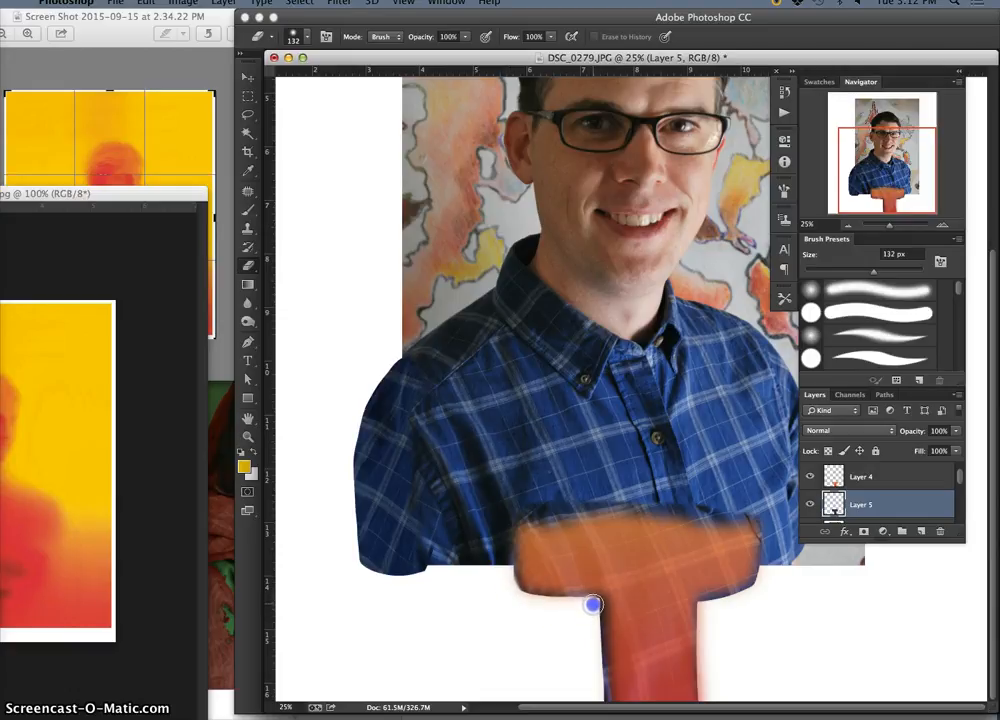
{"action": "left_click_drag", "start_coordinate": [594, 606], "coordinate": [595, 662]}
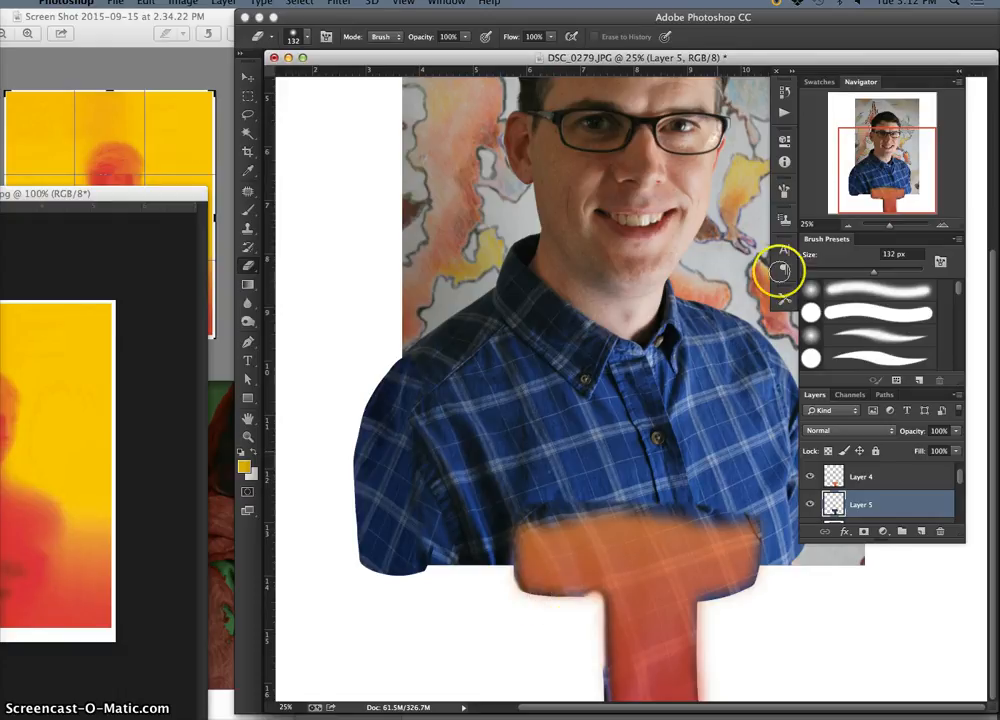
{"action": "left_click", "coordinate": [786, 96]}
{"action": "left_click", "coordinate": [712, 190]}
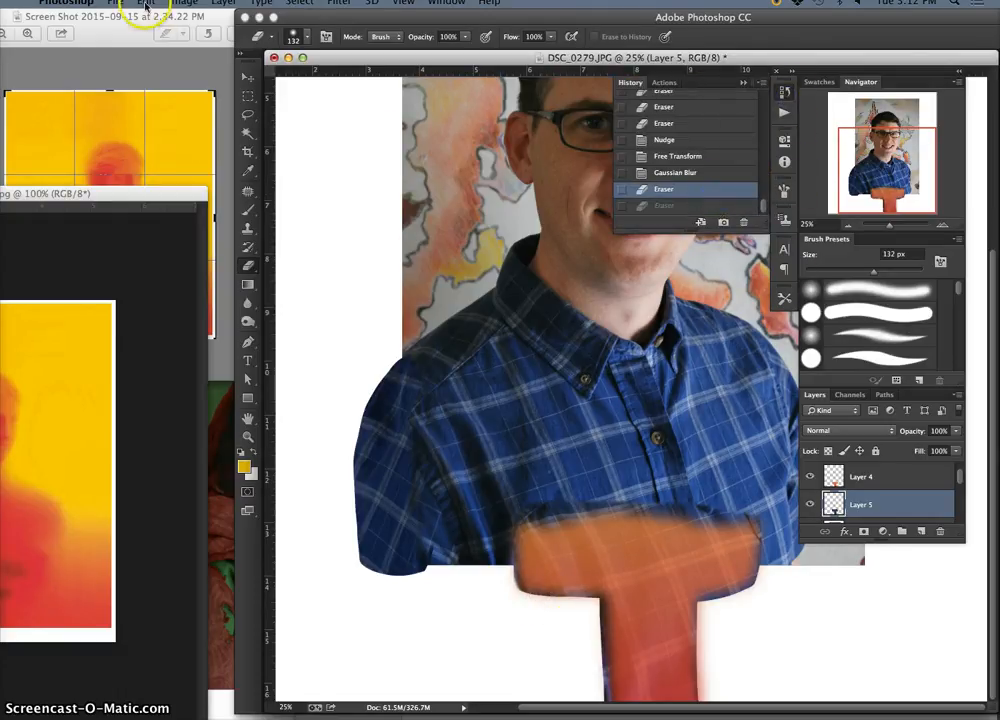
Save the document to the Desktop as a layered Photoshop file, named with the author's full name followed by "Assign 3 Serrano Portrait"
{"action": "left_click", "coordinate": [114, 3]}
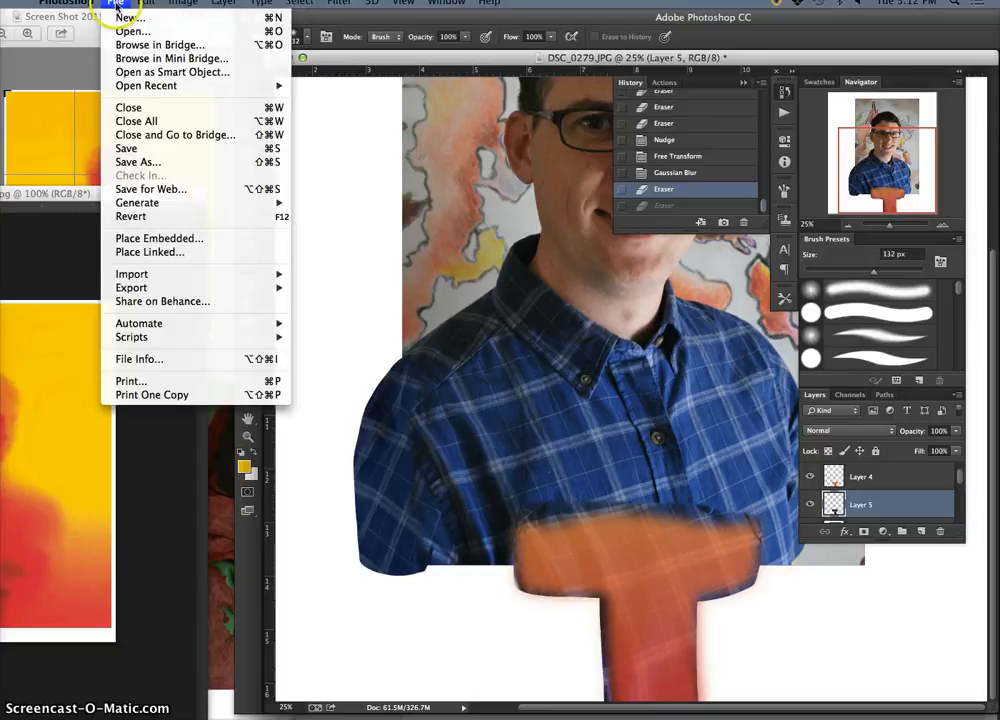
{"action": "left_click", "coordinate": [138, 161]}
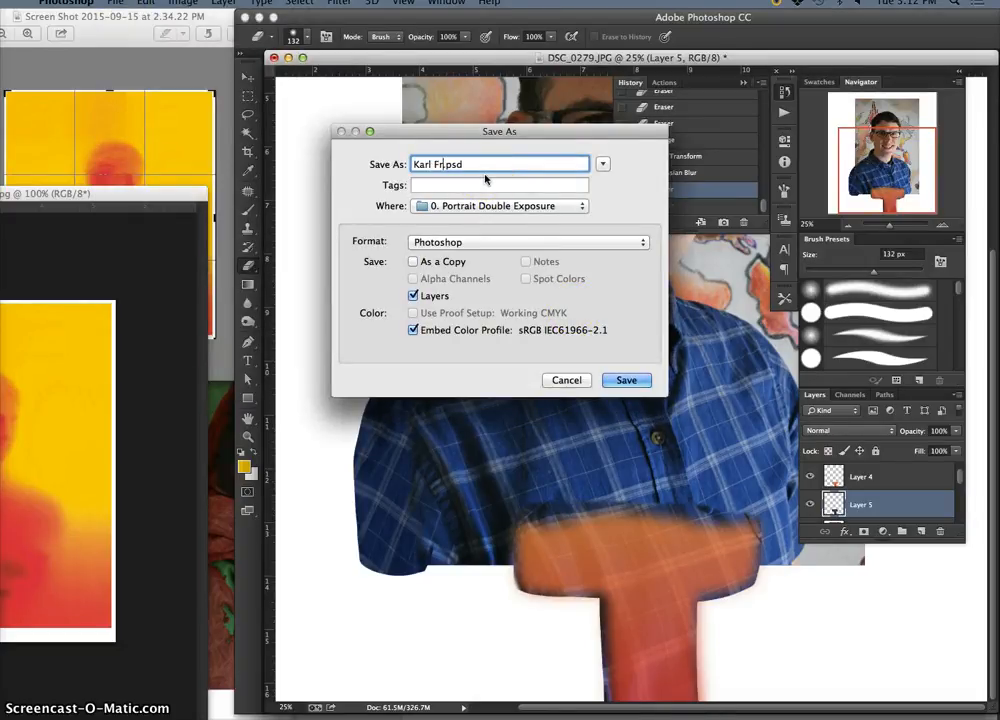
{"action": "type", "text": "Karl Frey Assign 3 Serrano Portrait"}
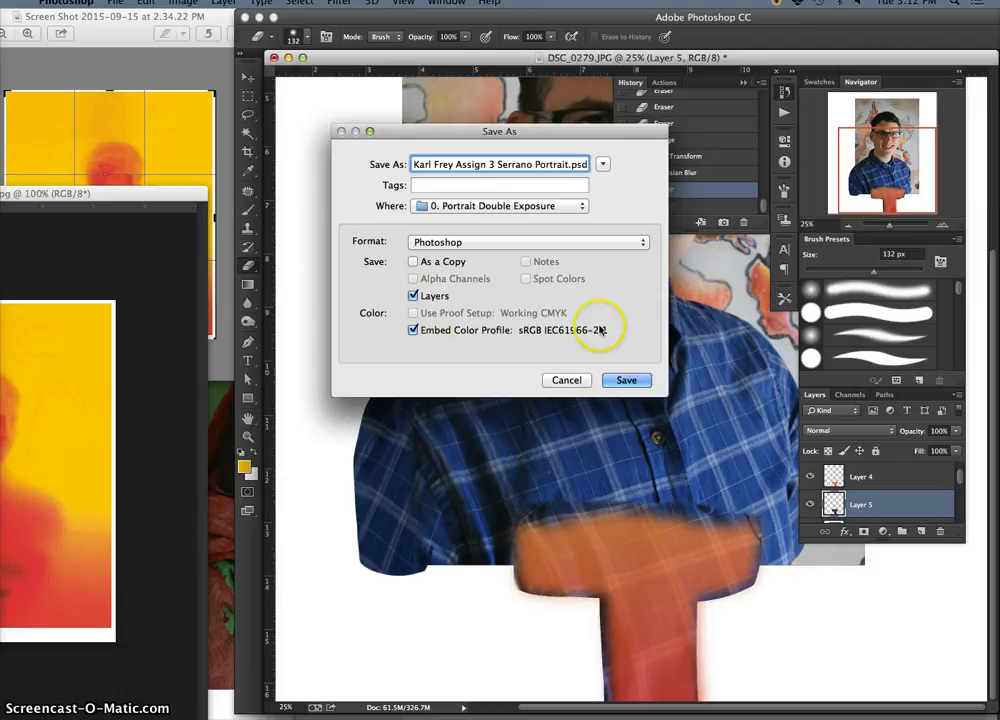
{"action": "key", "text": "super+d"}
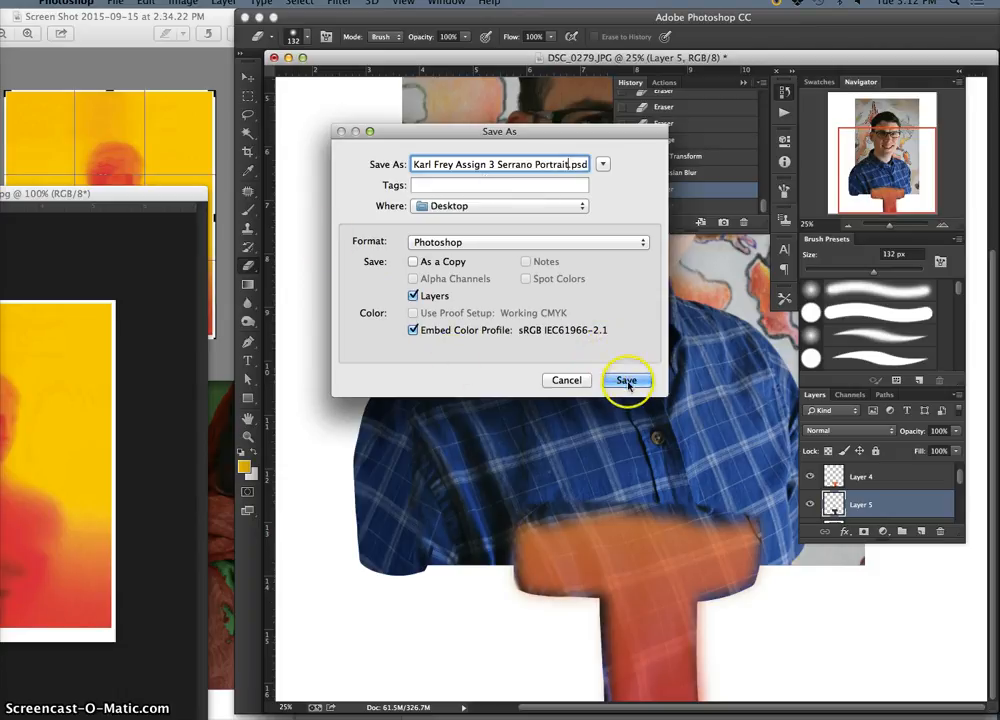
{"action": "left_click", "coordinate": [626, 381]}
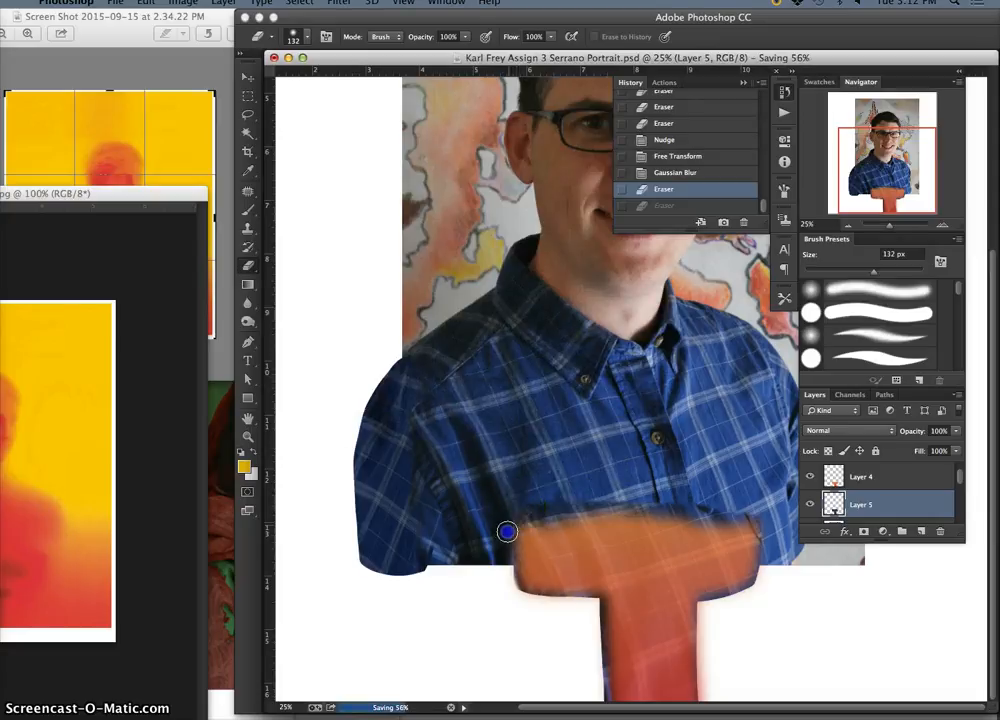
Erase the remaining dark edges of the Layer 5 patch at the T's upper right, beneath both arms and beside the stem
{"action": "left_click", "coordinate": [739, 513]}
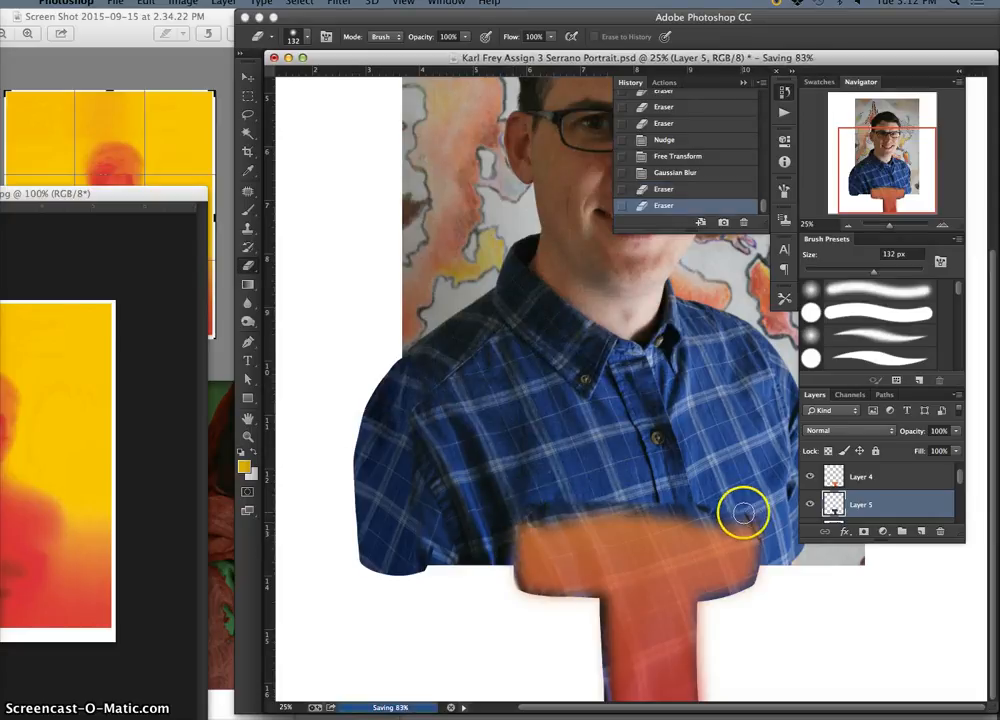
{"action": "left_click_drag", "start_coordinate": [716, 507], "coordinate": [681, 500]}
{"action": "left_click", "coordinate": [767, 565]}
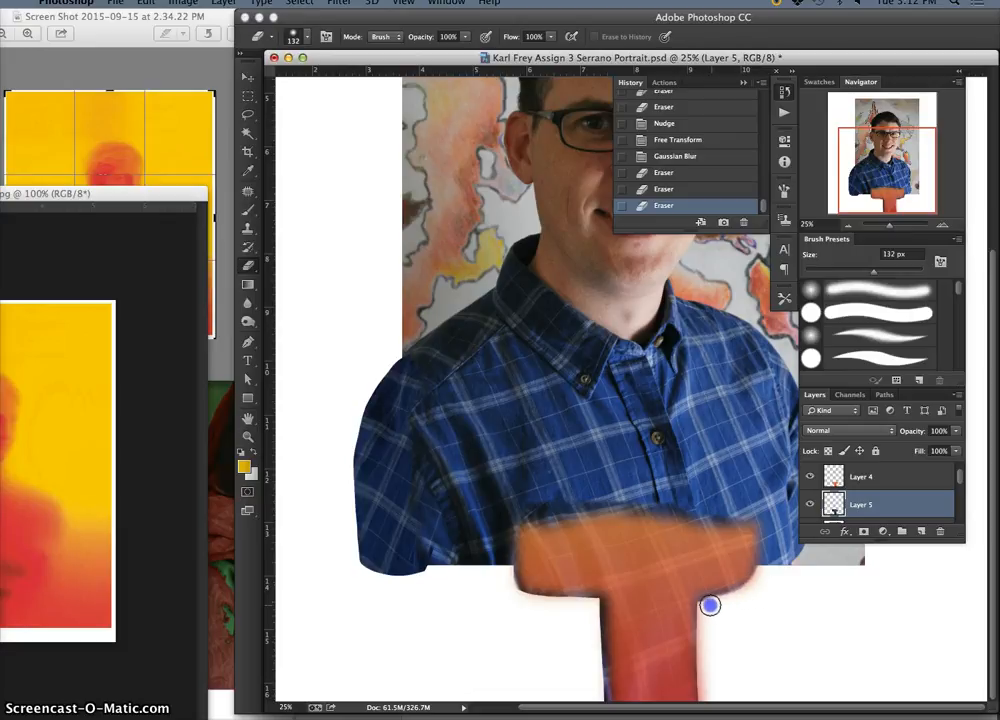
{"action": "left_click", "coordinate": [596, 603]}
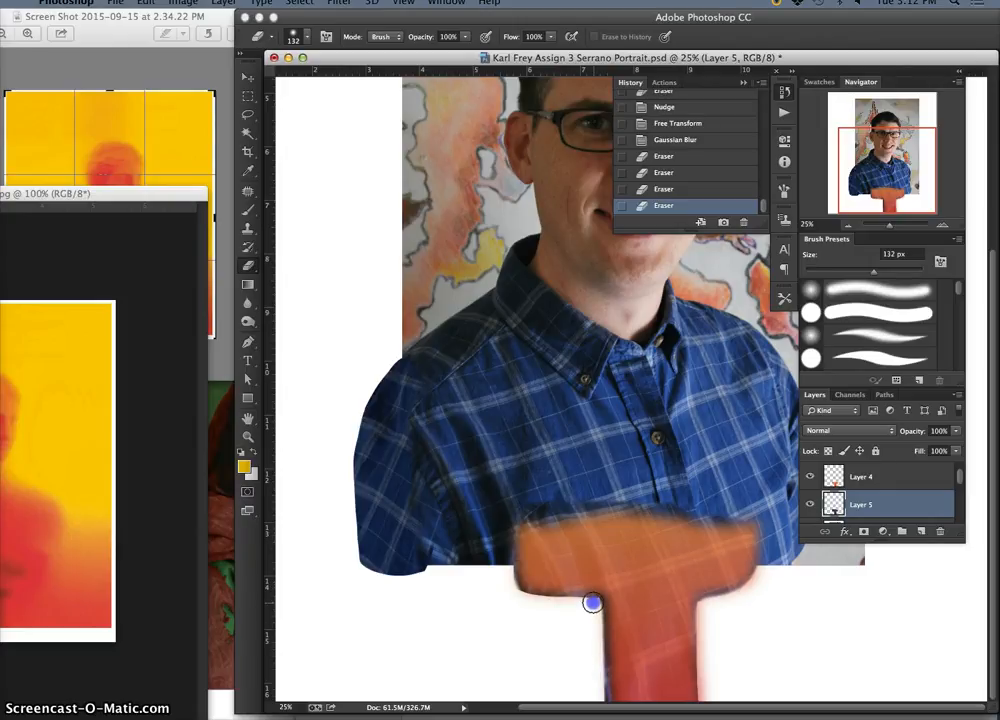
{"action": "left_click", "coordinate": [547, 604]}
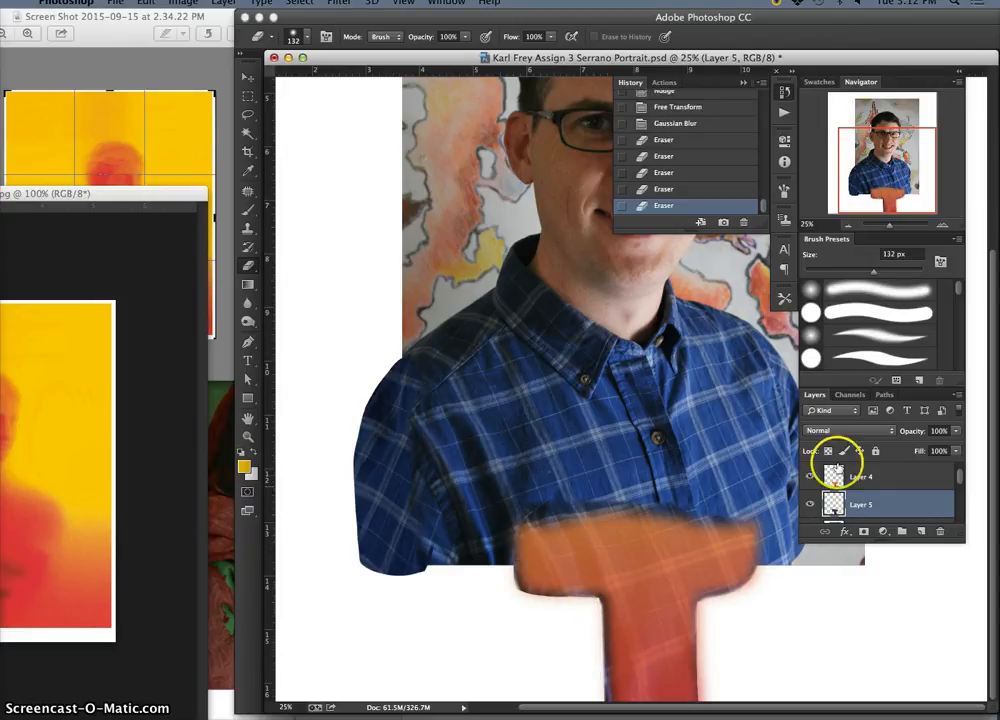
Lower the opacity of the T-shaped fill on Layer 4 to 69%
{"action": "left_click", "coordinate": [876, 477]}
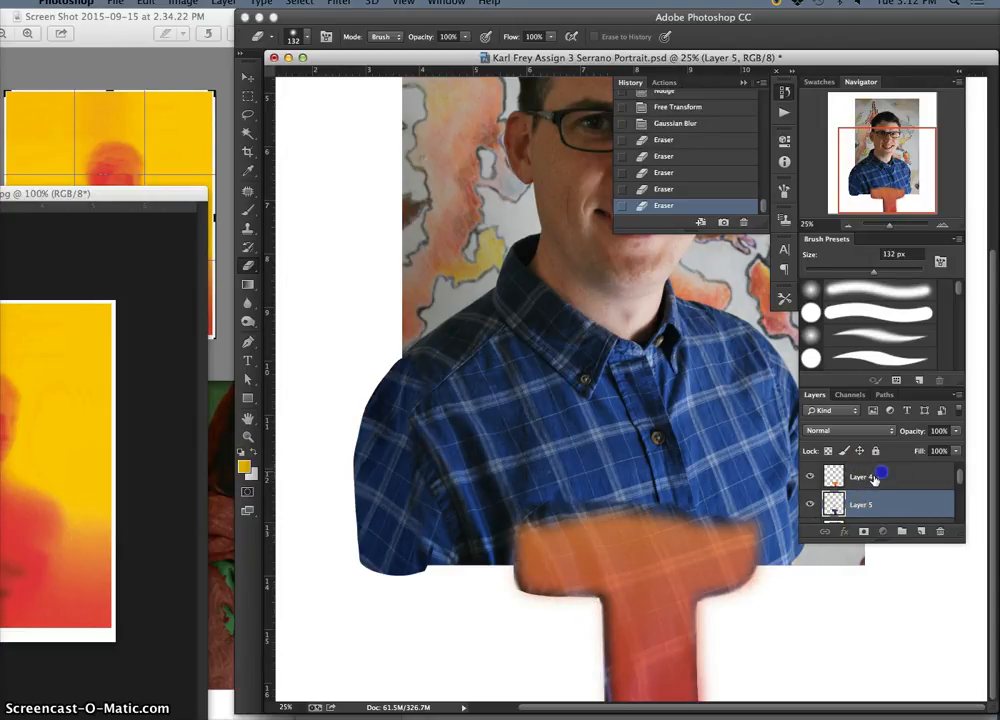
{"action": "left_click", "coordinate": [811, 477]}
{"action": "left_click", "coordinate": [811, 477]}
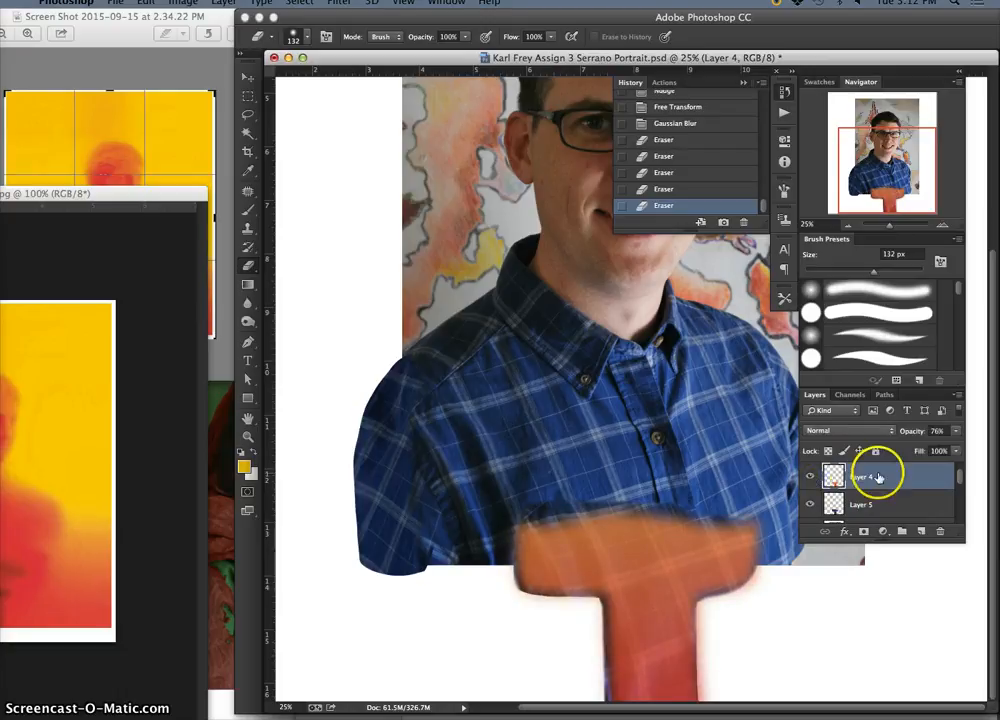
{"action": "left_click", "coordinate": [957, 431]}
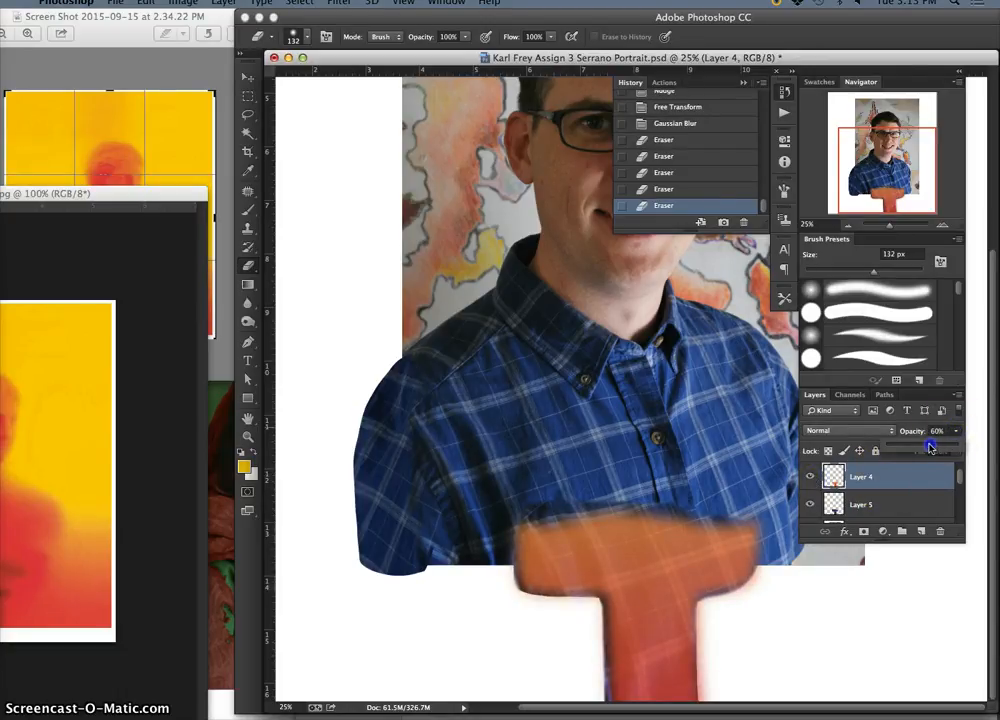
{"action": "left_click_drag", "start_coordinate": [930, 447], "coordinate": [933, 449]}
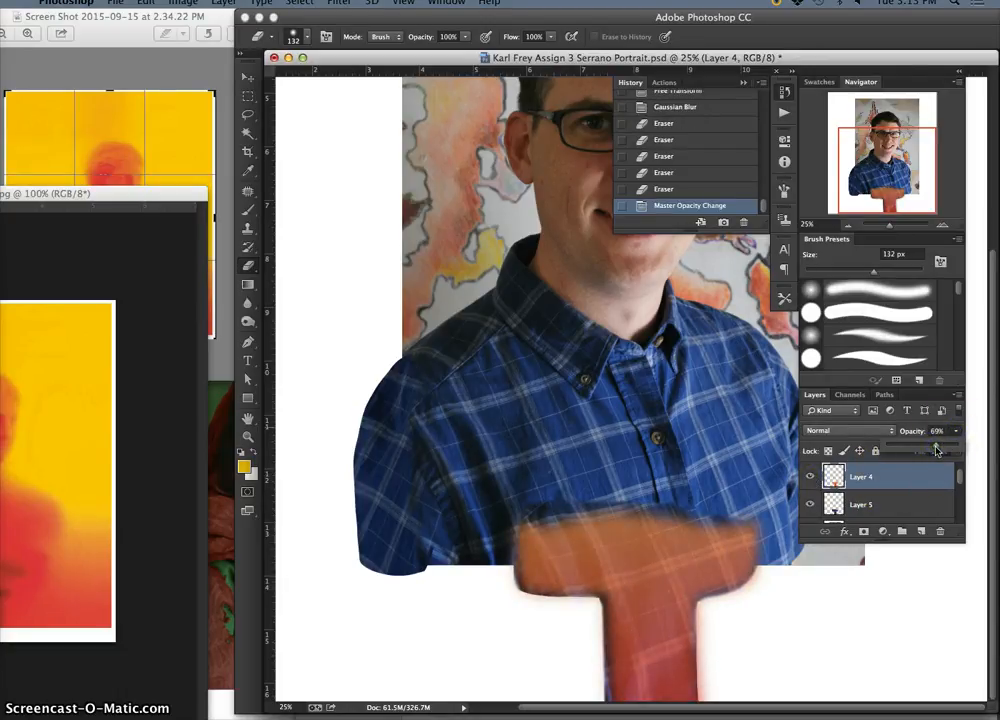
Merge Layer 4 with Layer 5 and erase along the upper-left edge of the T shape
{"action": "left_click", "coordinate": [905, 505], "text": "shift"}
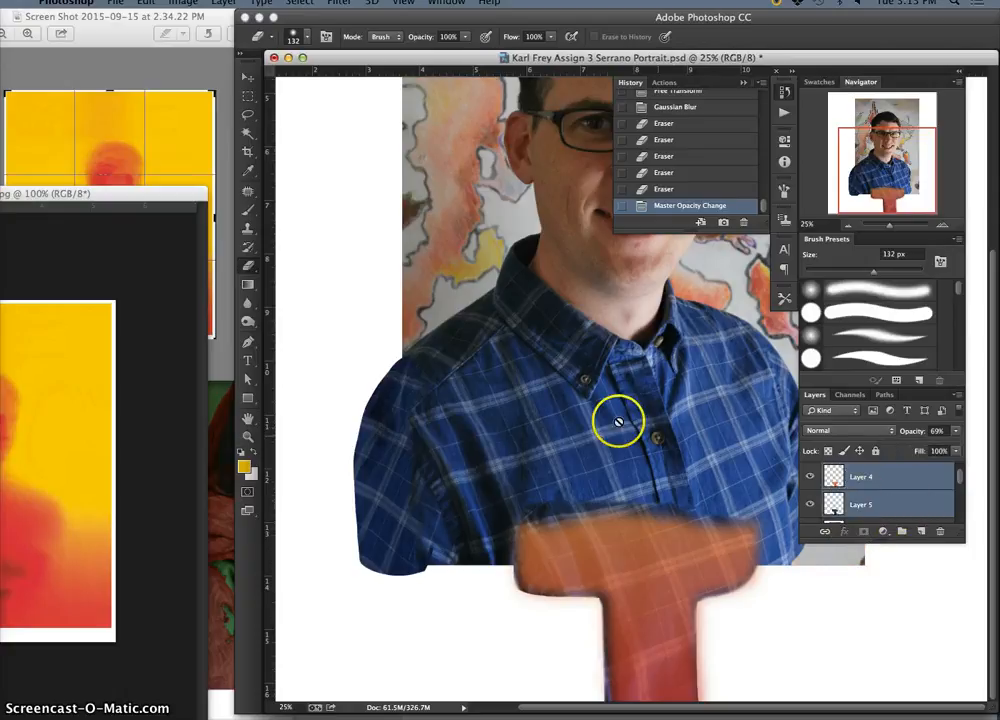
{"action": "left_click", "coordinate": [222, 4]}
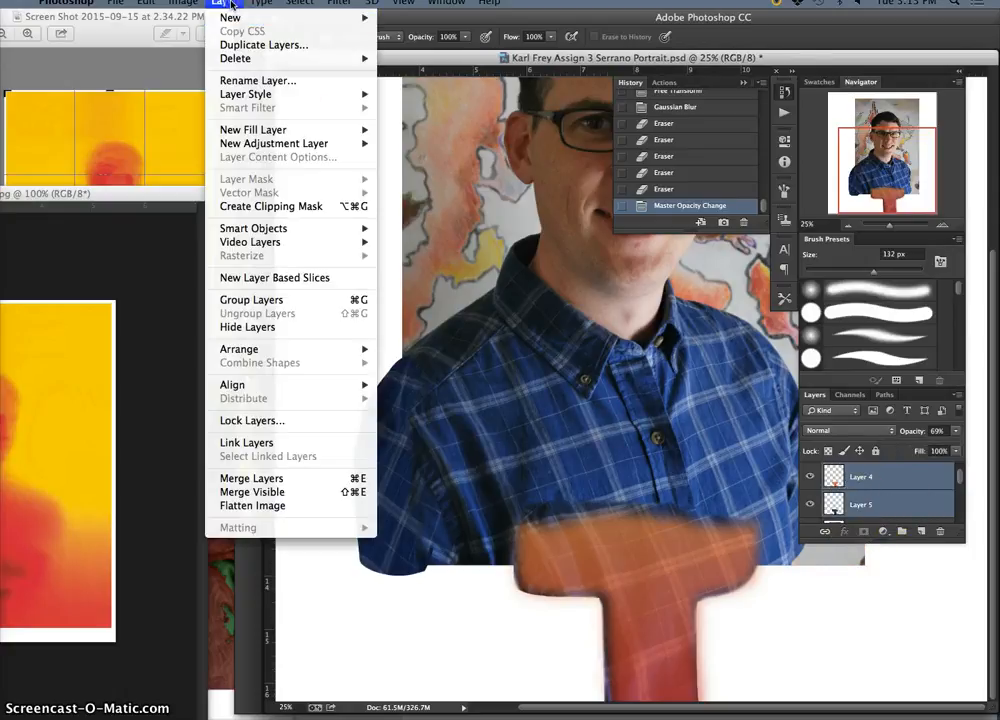
{"action": "left_click", "coordinate": [330, 477]}
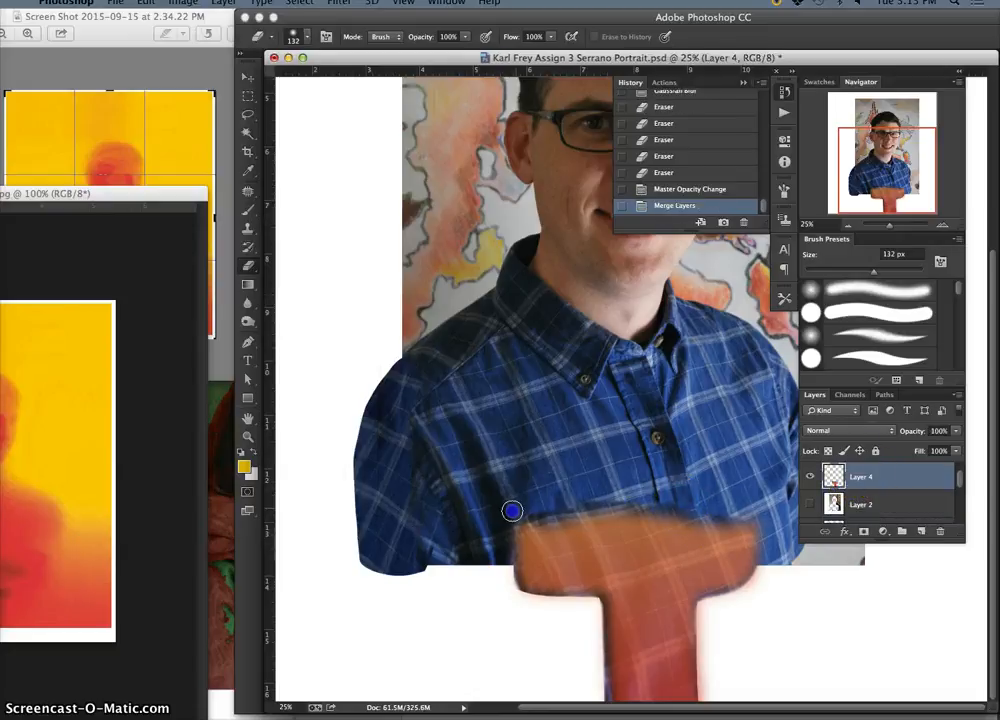
{"action": "left_click_drag", "start_coordinate": [512, 511], "coordinate": [624, 497]}
Show Layer 2 copy and move the merged Layer 4 above it in the layer order
{"action": "left_click_drag", "start_coordinate": [962, 478], "coordinate": [963, 466]}
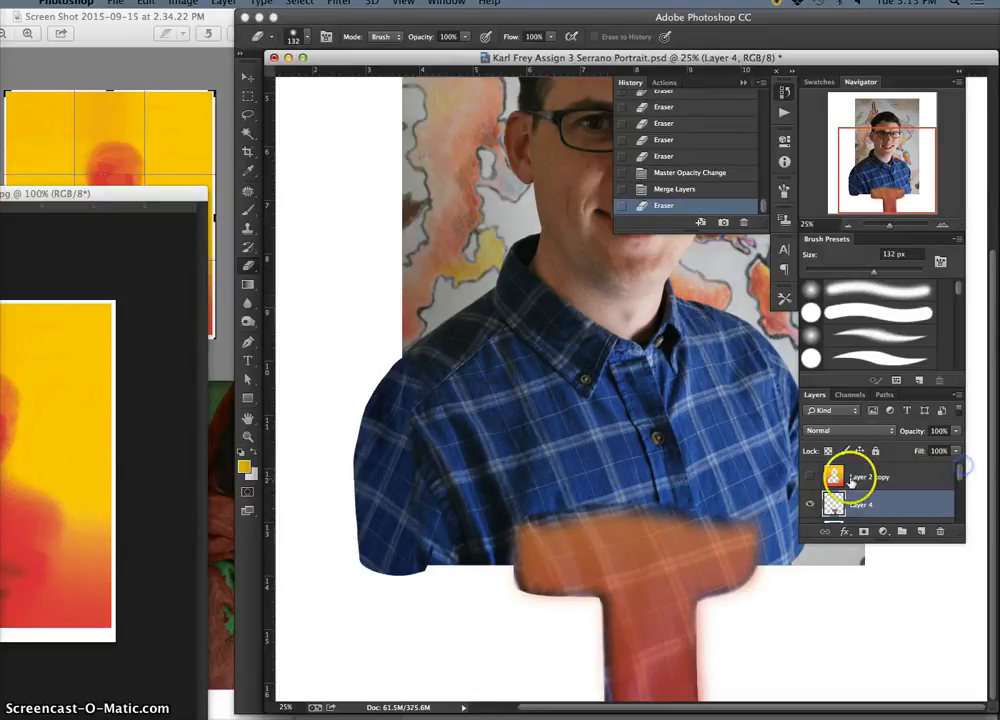
{"action": "left_click", "coordinate": [810, 477]}
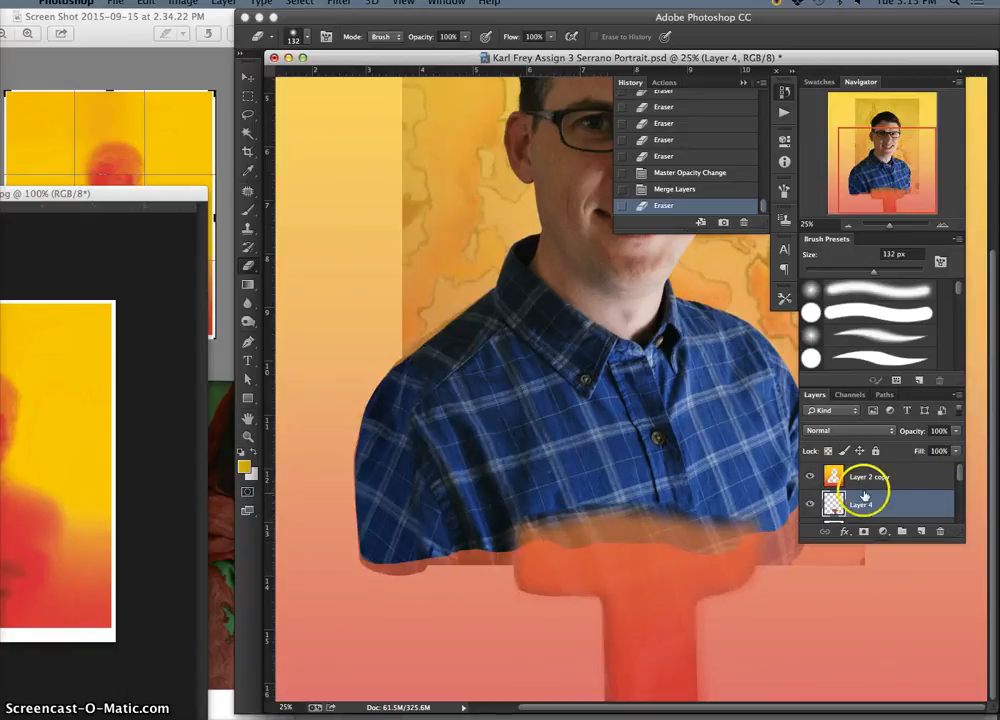
{"action": "left_click_drag", "start_coordinate": [864, 495], "coordinate": [866, 470]}
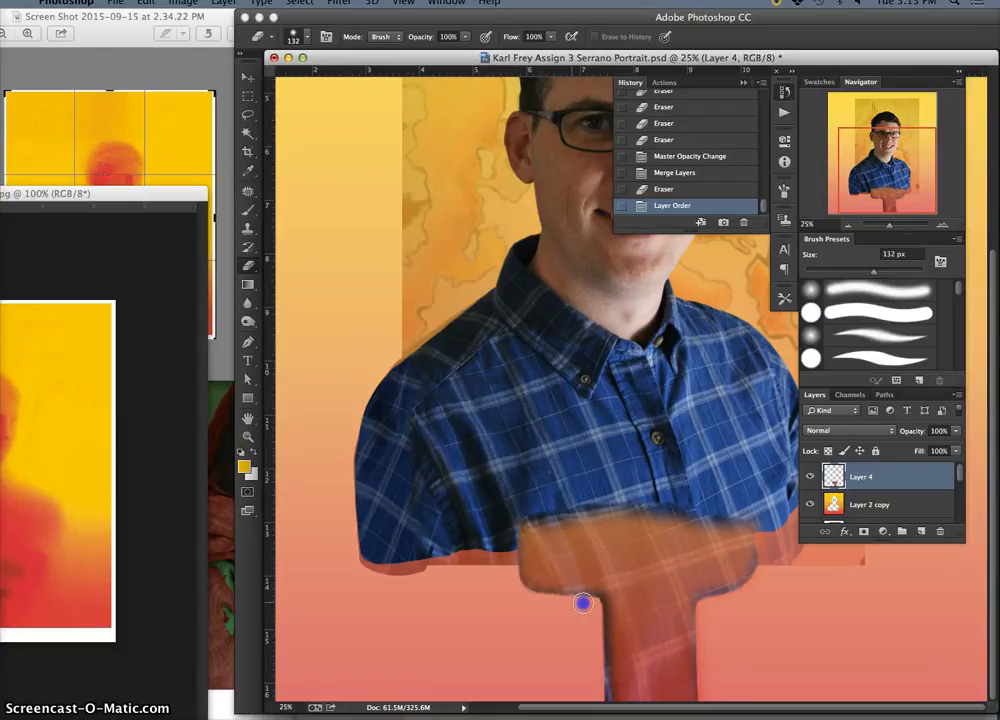
Erase the edge beneath the T's left arm and along its top on Layer 4, comparing with the reference portrait
{"action": "left_click_drag", "start_coordinate": [583, 603], "coordinate": [643, 607]}
{"action": "key", "text": "super+minus"}
{"action": "key", "text": "super+minus"}
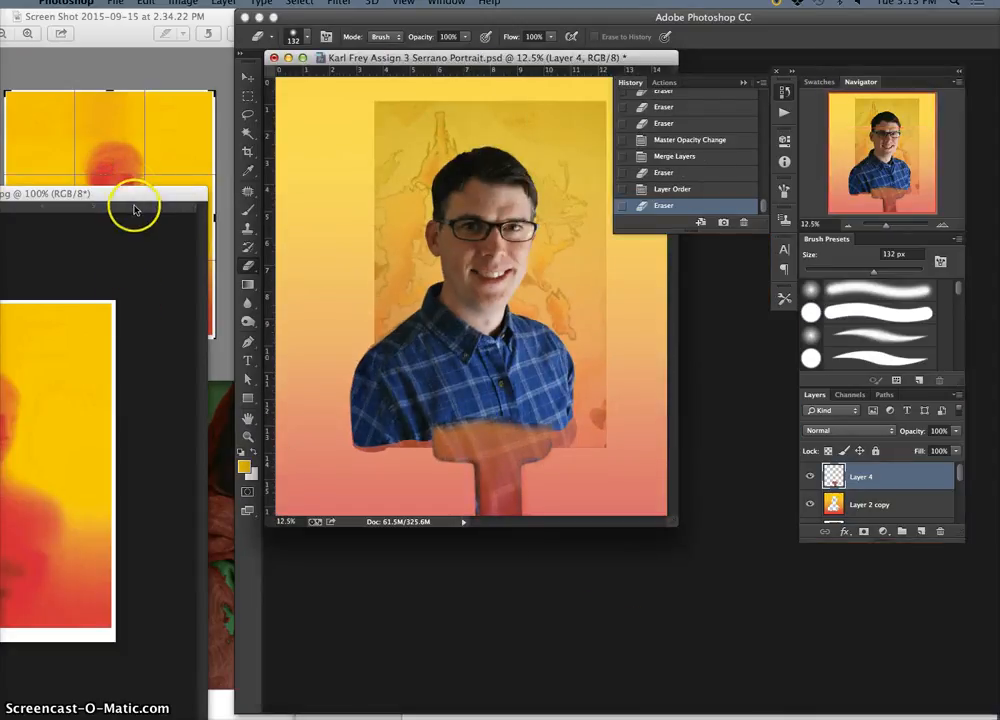
{"action": "left_click_drag", "start_coordinate": [138, 203], "coordinate": [156, 424]}
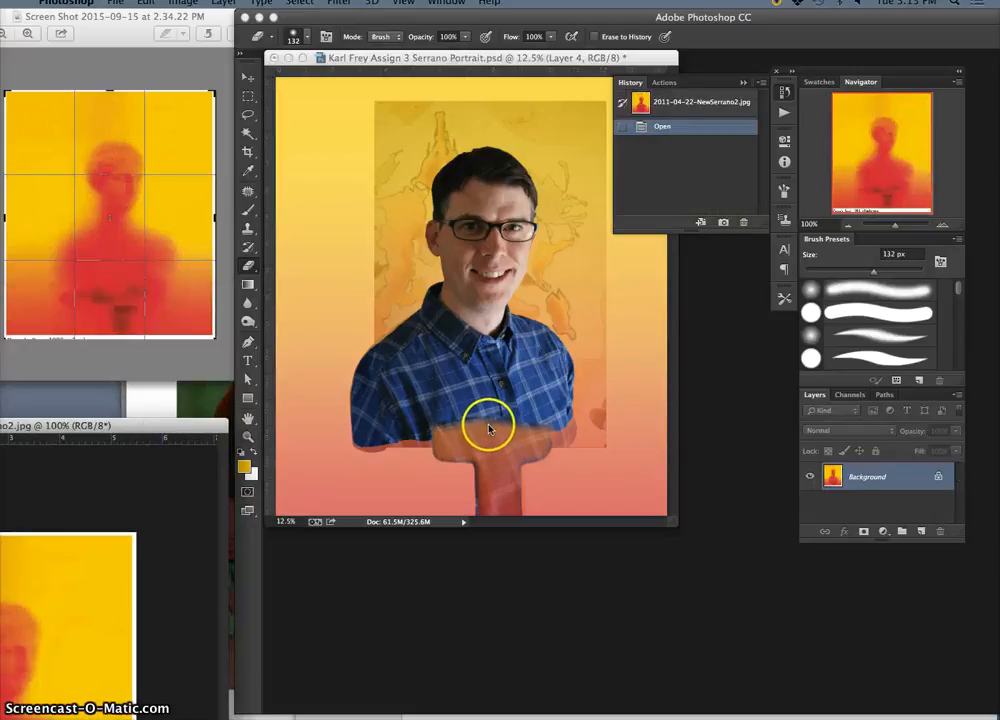
{"action": "left_click", "coordinate": [538, 423]}
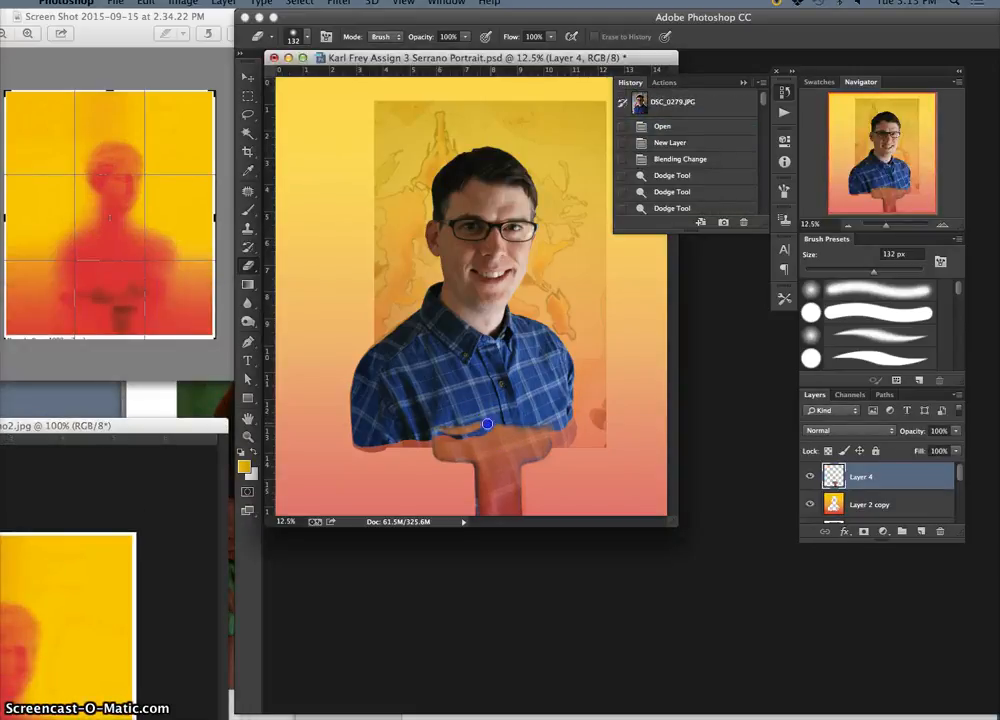
{"action": "left_click", "coordinate": [500, 424]}
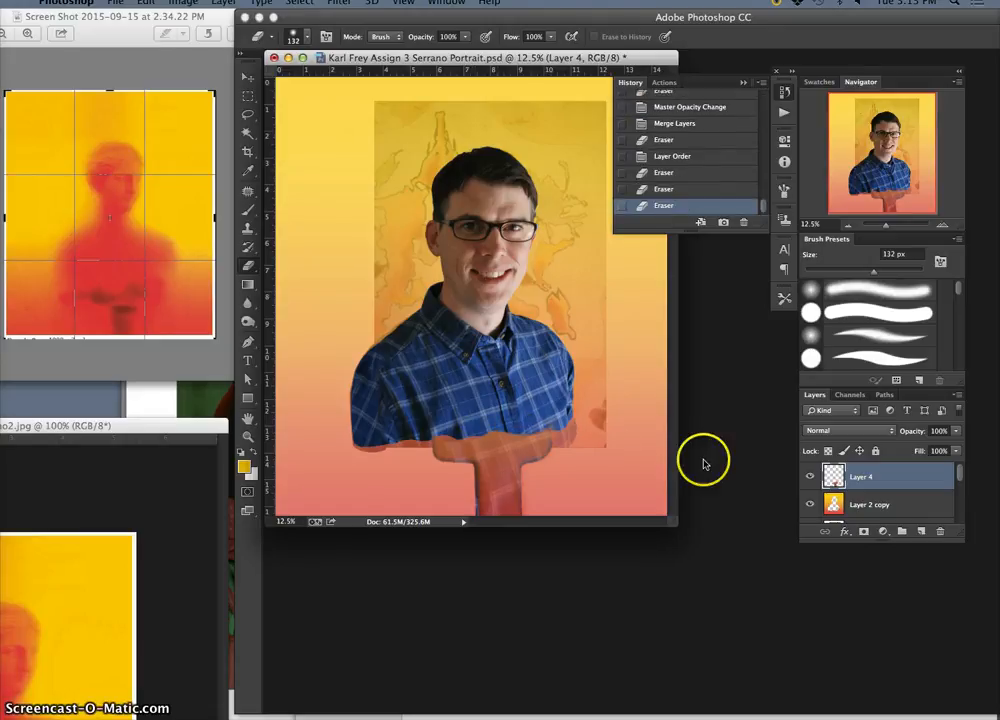
Adjust Layer 4's Levels with midtones at 0.75, the white output level at 242 and a raised black output level
{"action": "left_click", "coordinate": [186, 6]}
{"action": "mouse_move", "coordinate": [215, 38]}
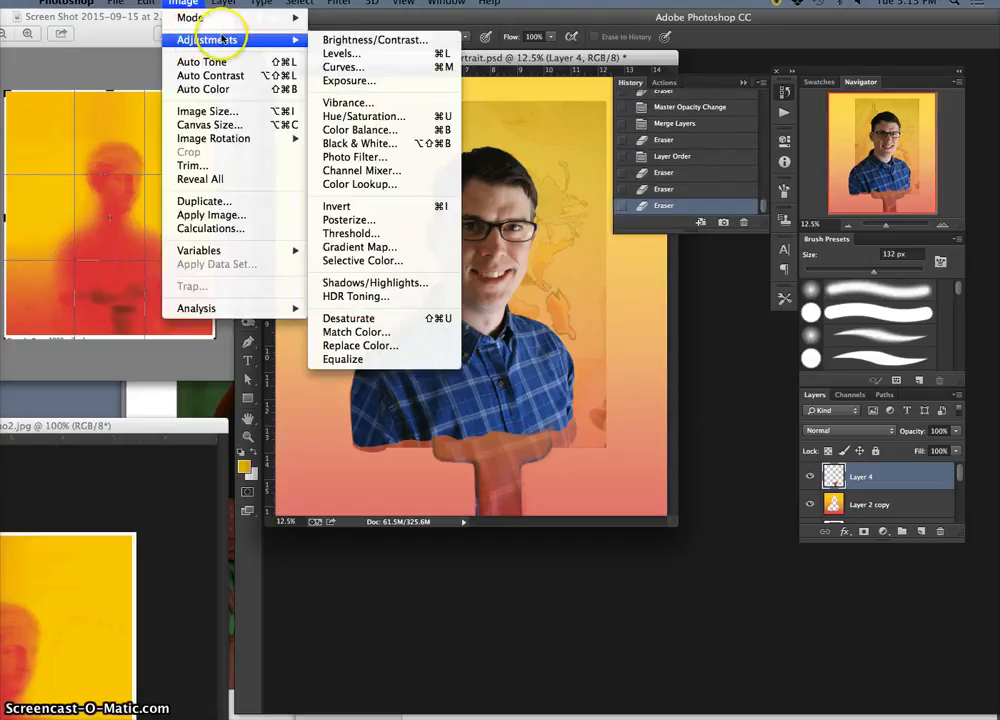
{"action": "left_click", "coordinate": [355, 53]}
{"action": "mouse_move", "coordinate": [795, 367]}
{"action": "left_mouse_down"}
{"action": "mouse_move", "coordinate": [779, 364]}
{"action": "mouse_move", "coordinate": [809, 363]}
{"action": "left_mouse_up"}
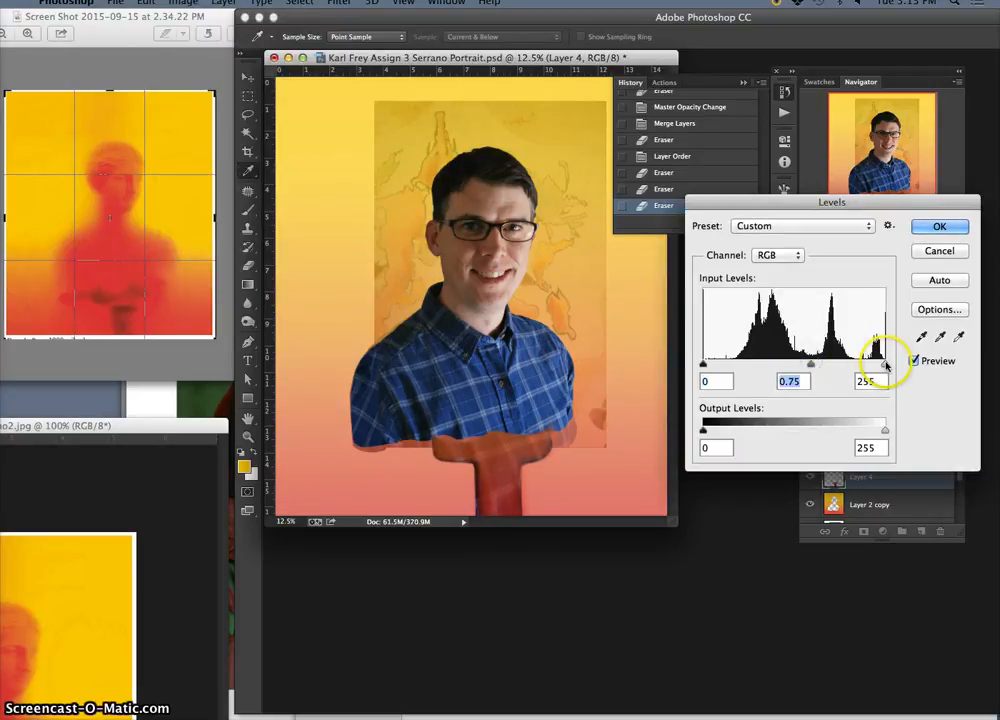
{"action": "left_click_drag", "start_coordinate": [884, 430], "coordinate": [878, 430]}
{"action": "left_click_drag", "start_coordinate": [704, 430], "coordinate": [733, 432]}
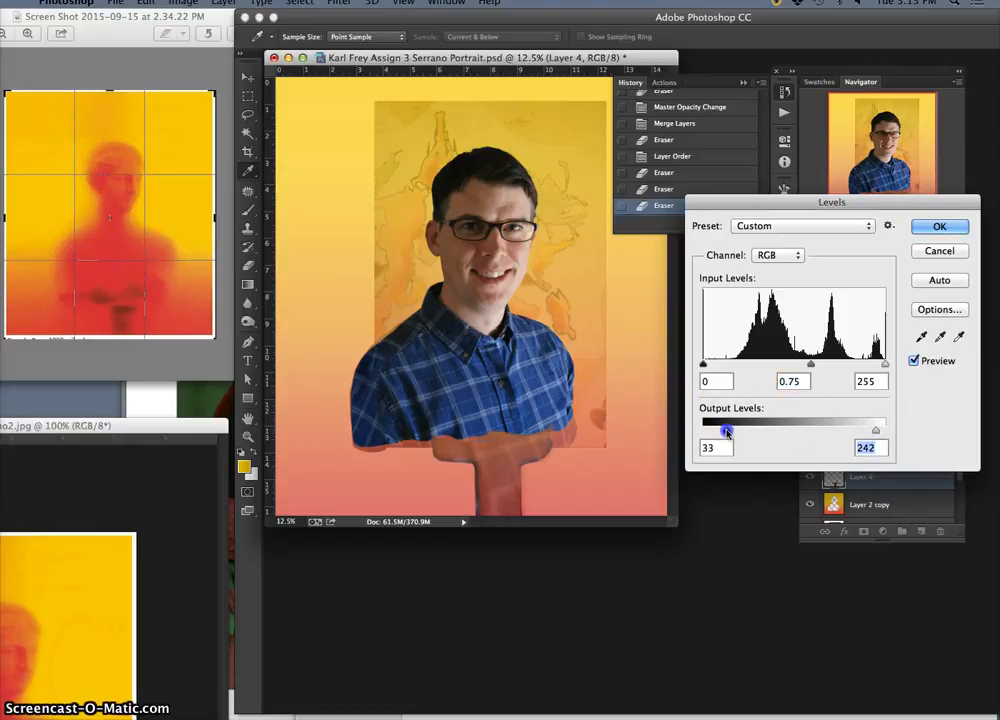
{"action": "left_click", "coordinate": [939, 226]}
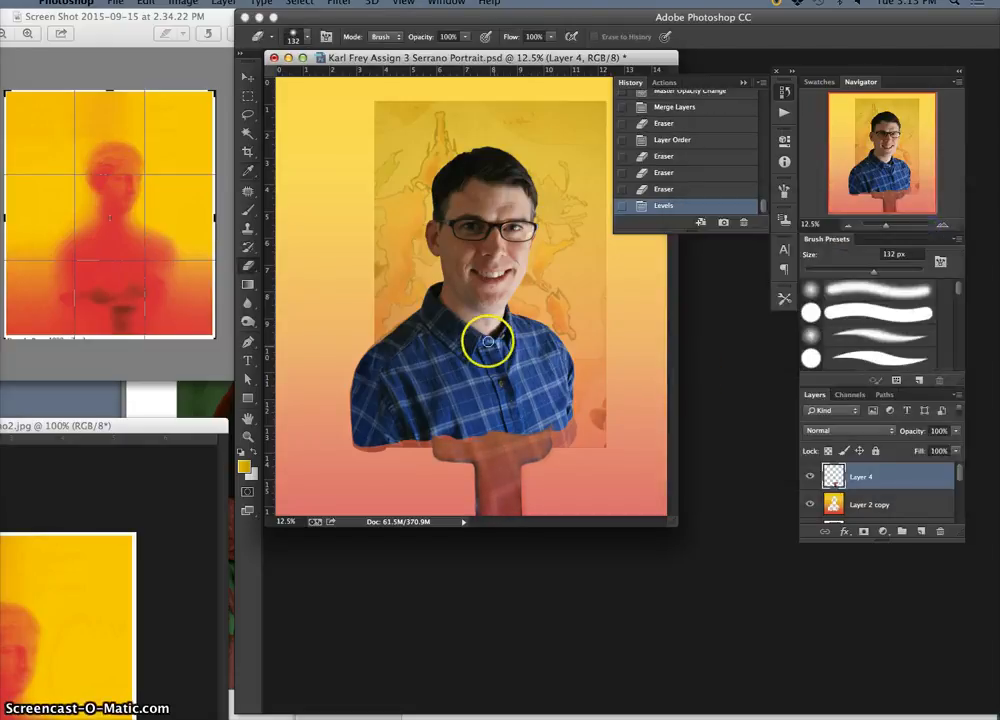
Nudge the T shape on Layer 4 left beneath the shirt
{"action": "left_click", "coordinate": [248, 78]}
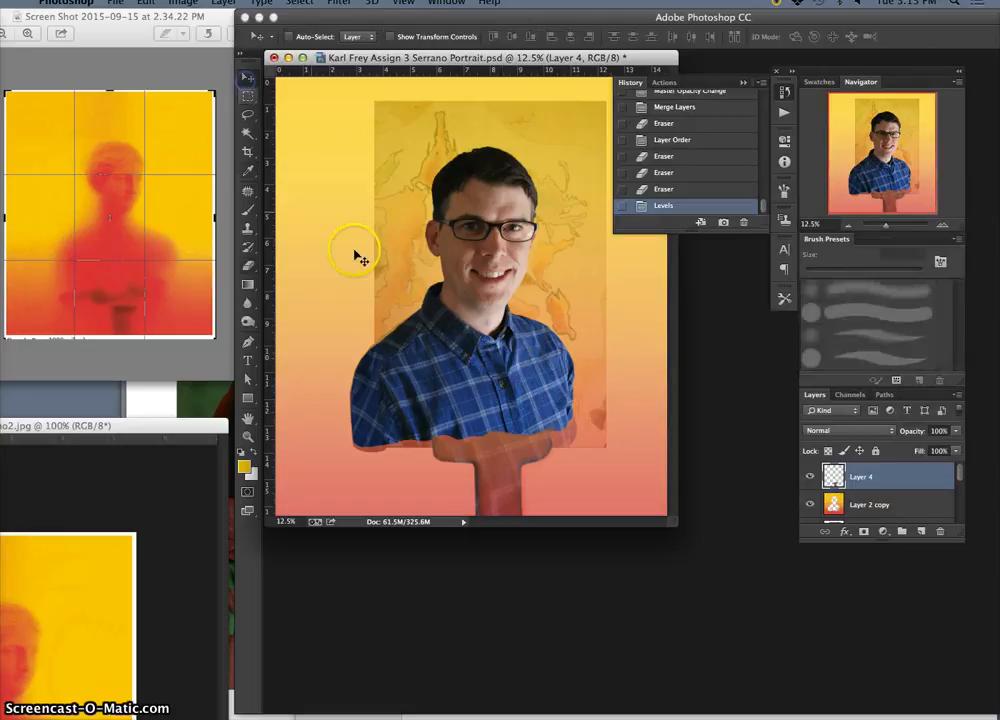
{"action": "key", "text": "Left"}
{"action": "key", "text": "Left"}
{"action": "key", "text": "Left"}
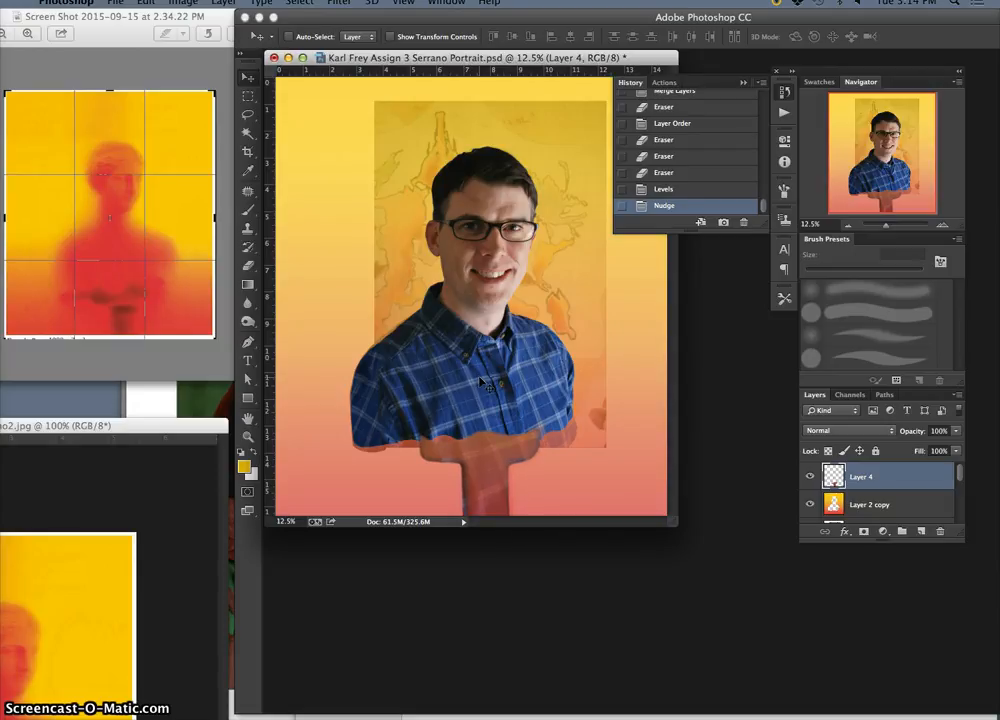
{"action": "left_click", "coordinate": [485, 391]}
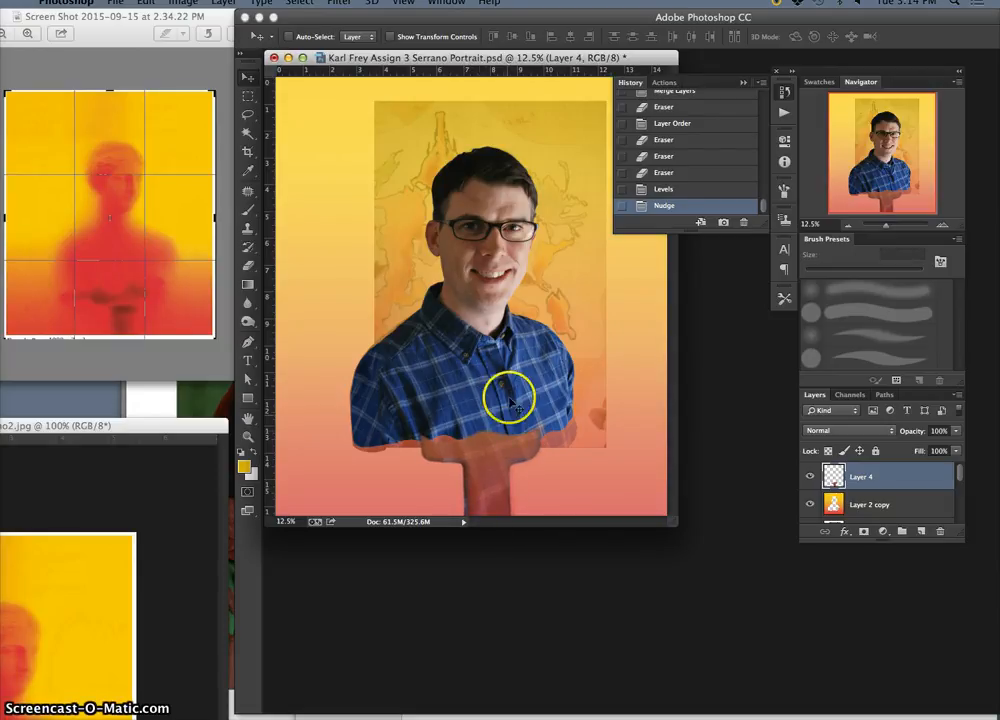
Soften the T's top edge against the shirt on Layer 4 with a 236 px eraser at 59% opacity
{"action": "left_click", "coordinate": [881, 504]}
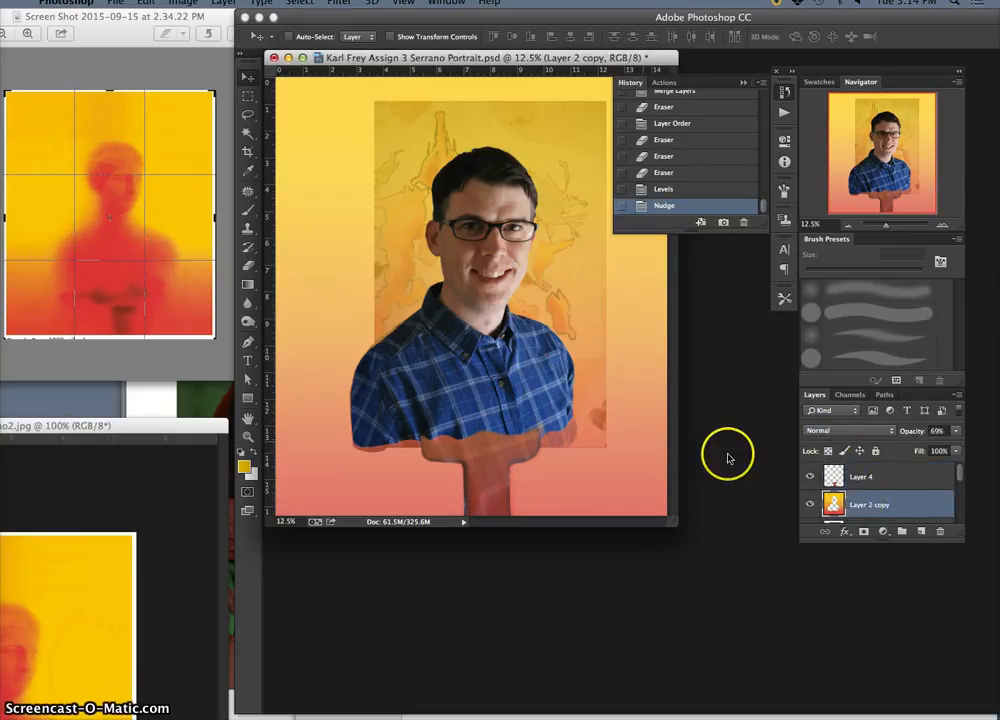
{"action": "left_click", "coordinate": [871, 481]}
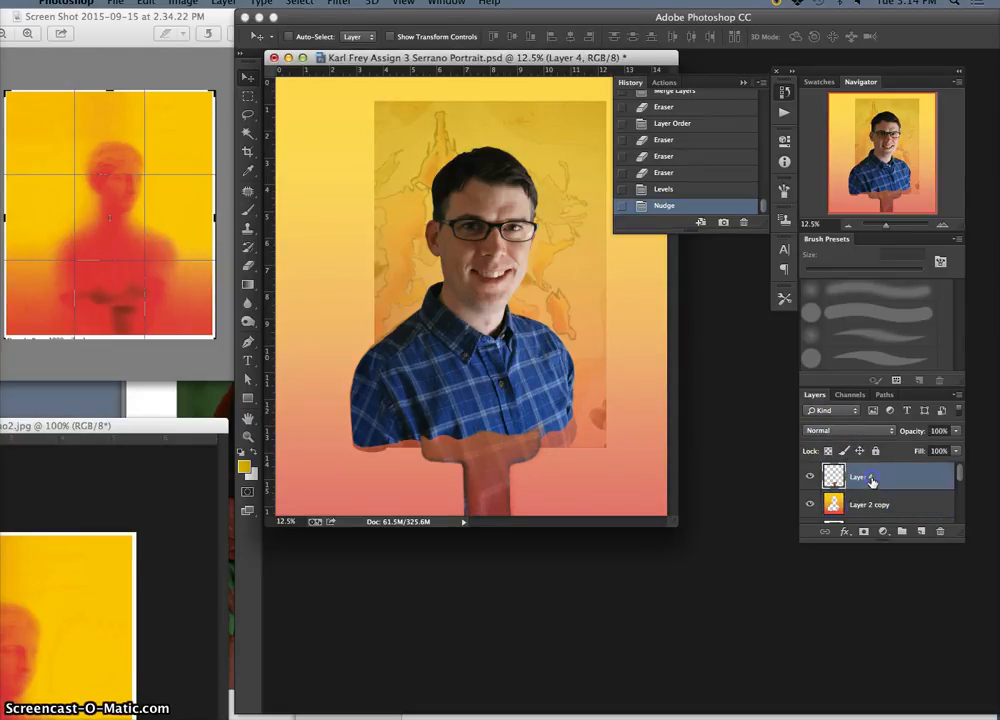
{"action": "left_click", "coordinate": [248, 265]}
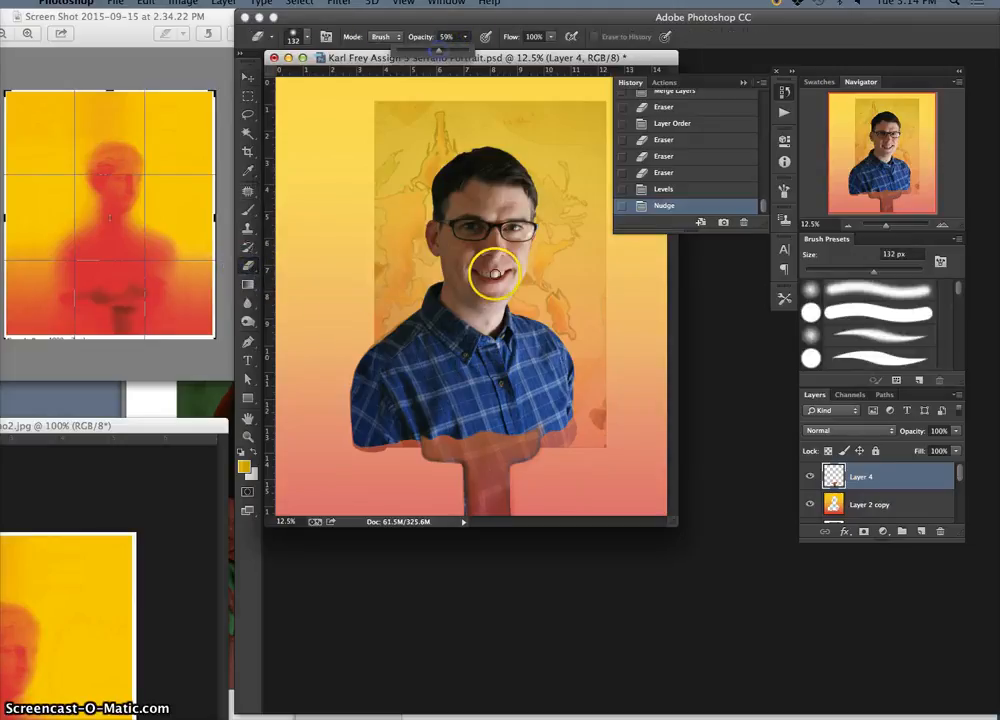
{"action": "left_click", "coordinate": [298, 36]}
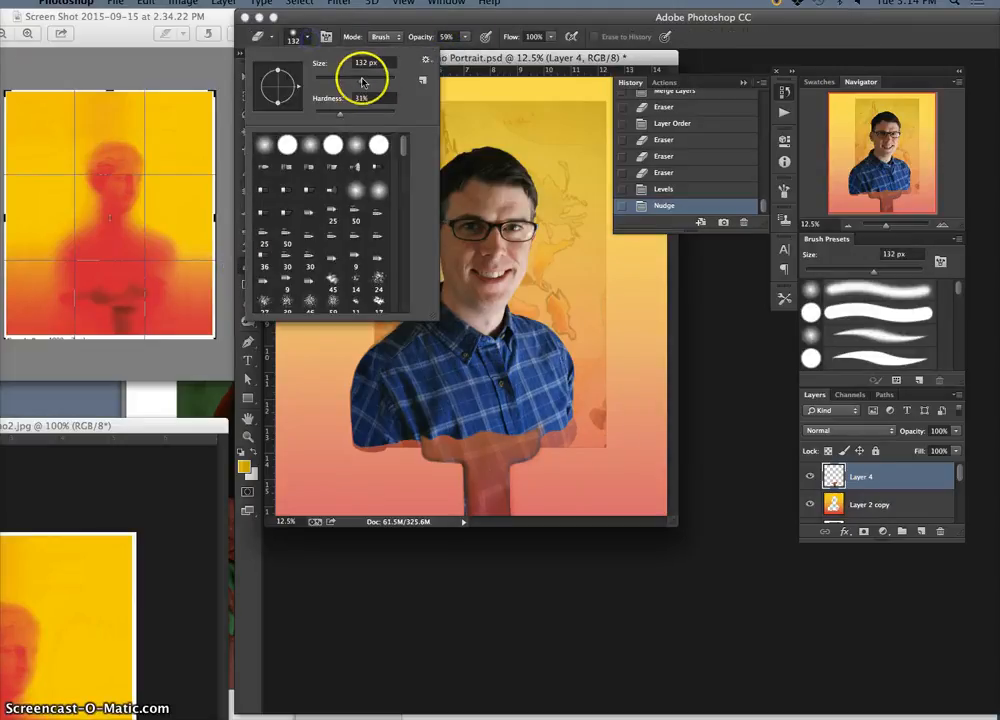
{"action": "left_click_drag", "start_coordinate": [362, 82], "coordinate": [377, 78]}
{"action": "left_click", "coordinate": [532, 424]}
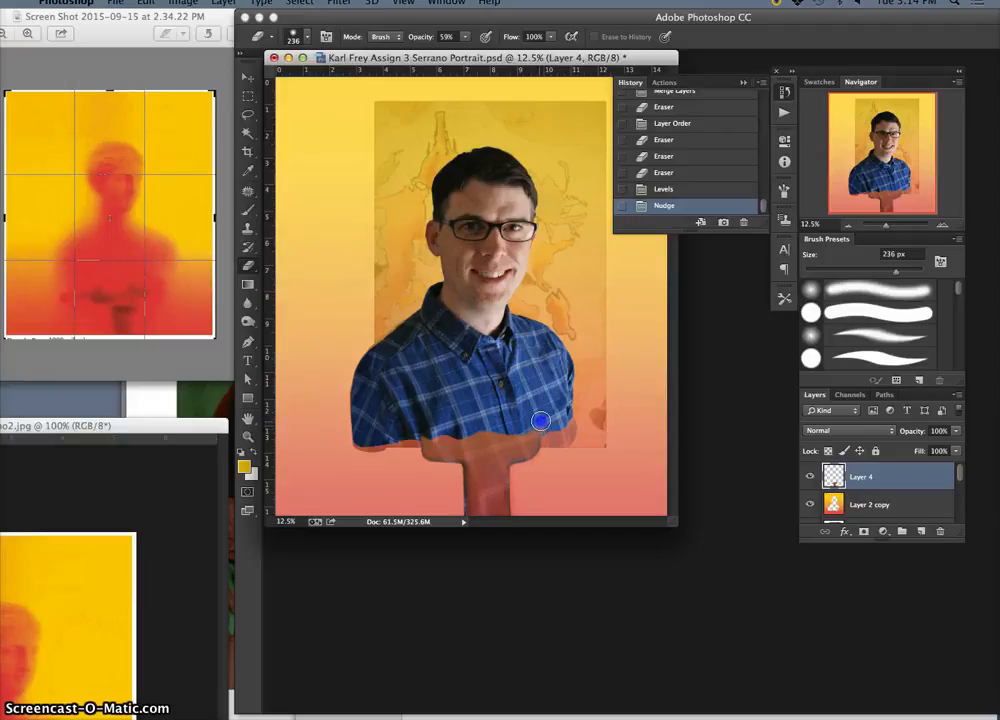
{"action": "mouse_move", "coordinate": [540, 421]}
{"action": "left_mouse_down"}
{"action": "mouse_move", "coordinate": [455, 430]}
{"action": "mouse_move", "coordinate": [521, 422]}
{"action": "left_mouse_up"}
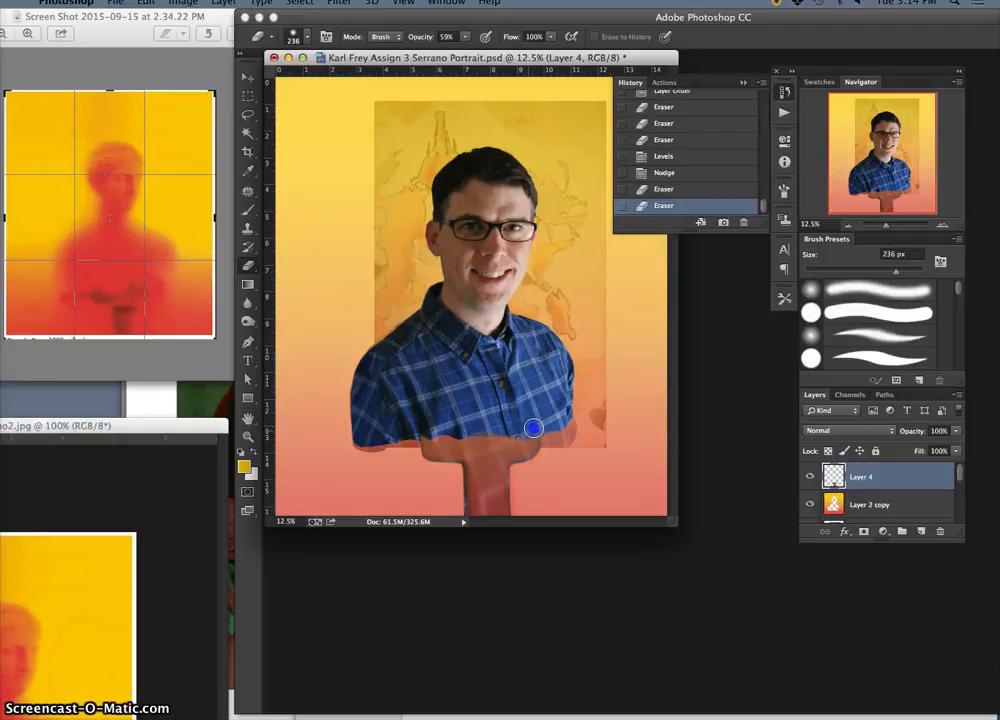
{"action": "left_click", "coordinate": [888, 506]}
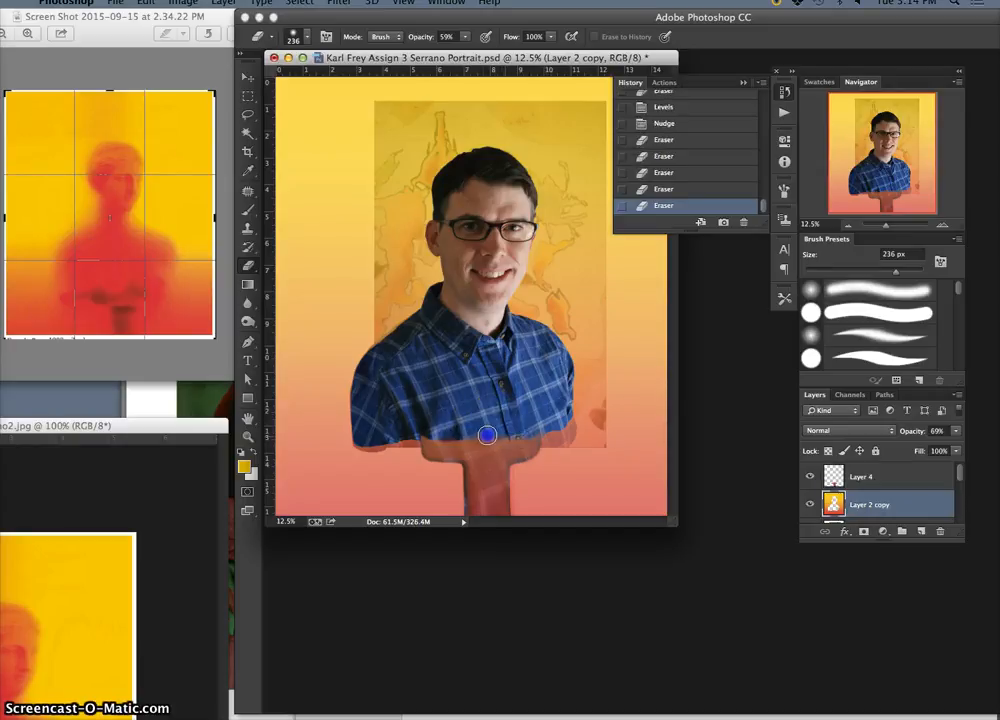
{"action": "left_click", "coordinate": [866, 477]}
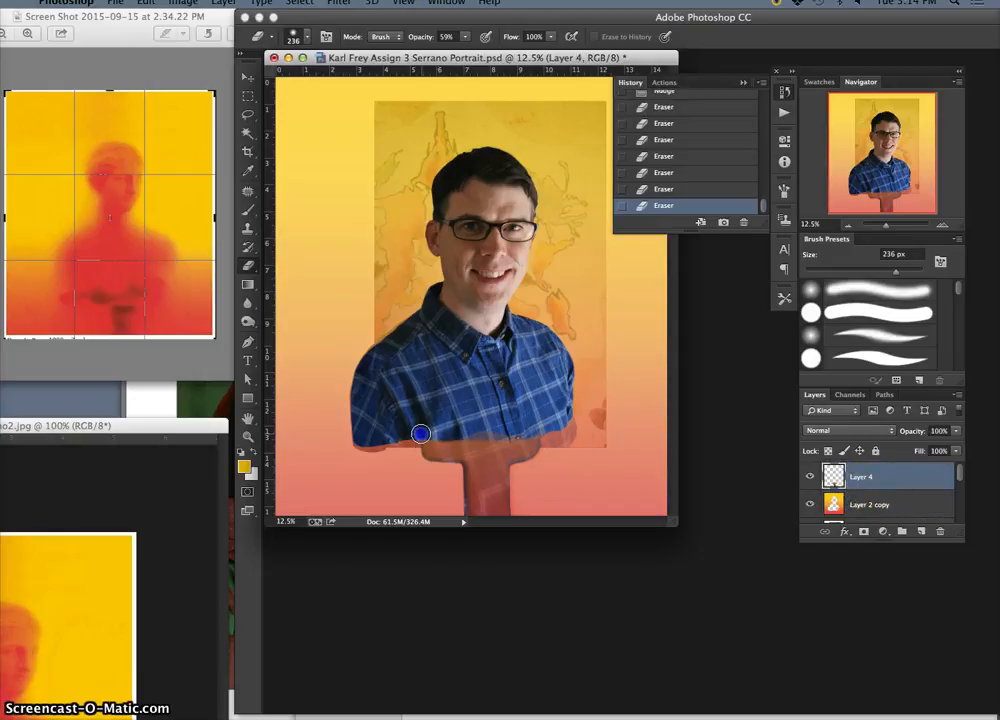
Raise the opacity of the gradient background on Layer 2 copy to 100%
{"action": "left_click", "coordinate": [892, 501]}
{"action": "left_click", "coordinate": [957, 432]}
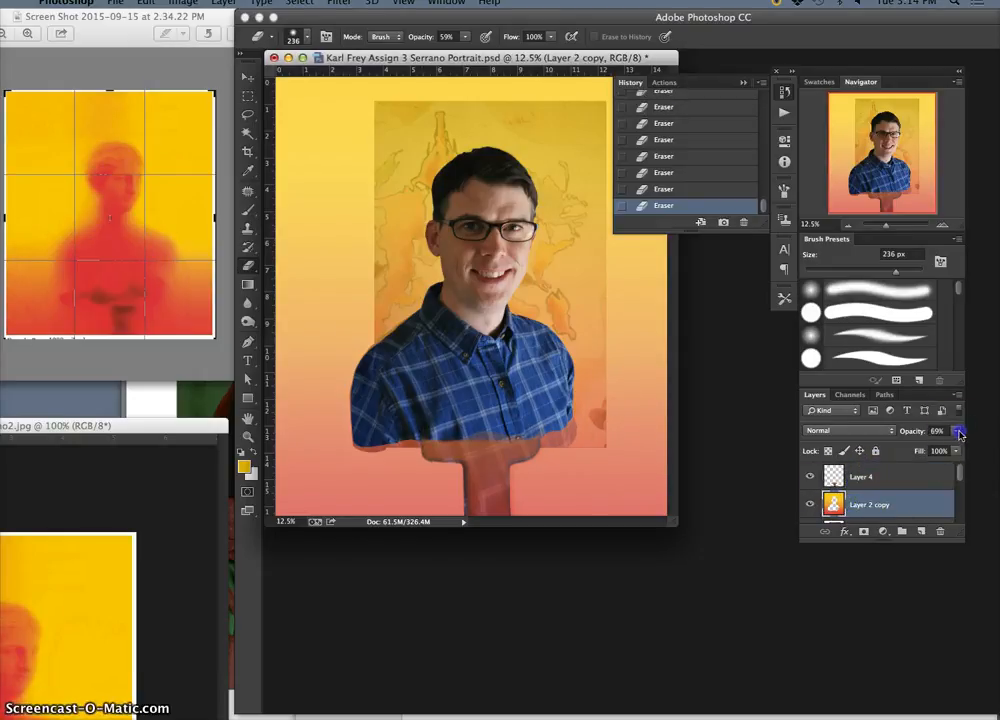
{"action": "left_click_drag", "start_coordinate": [934, 446], "coordinate": [978, 446]}
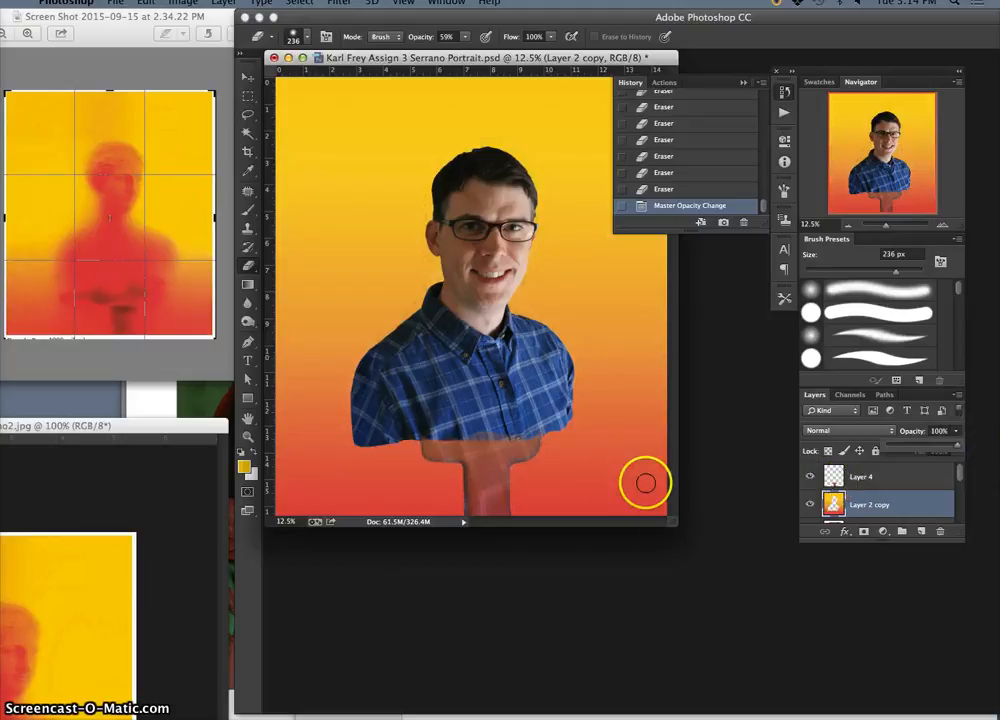
{"action": "key", "text": "ctrl+t"}
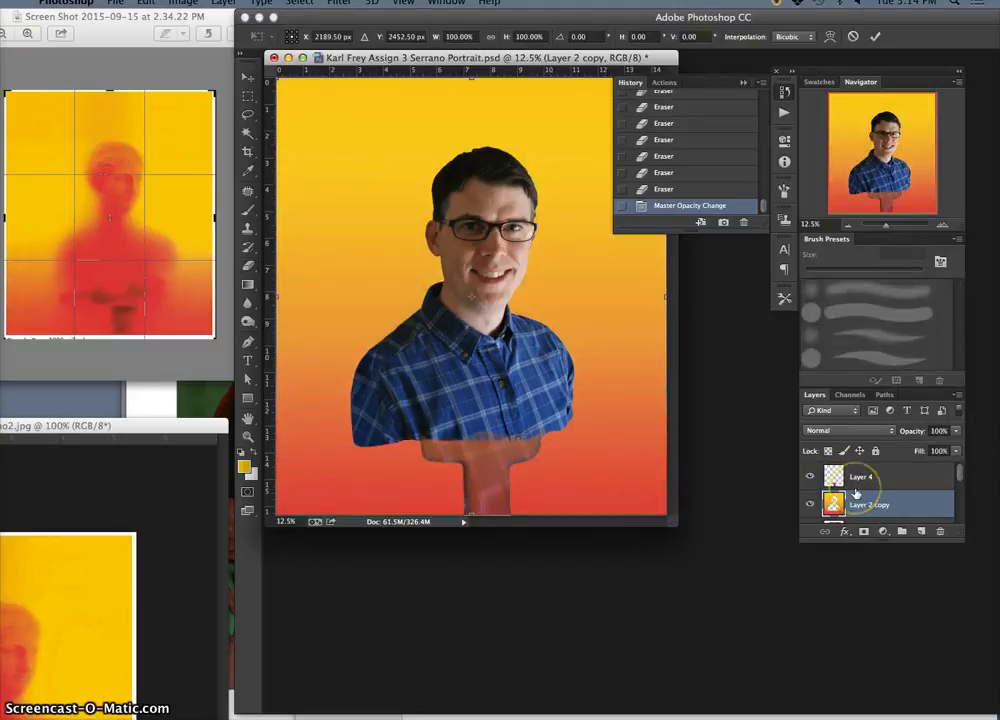
{"action": "key", "text": "Escape"}
{"action": "key", "text": "e"}
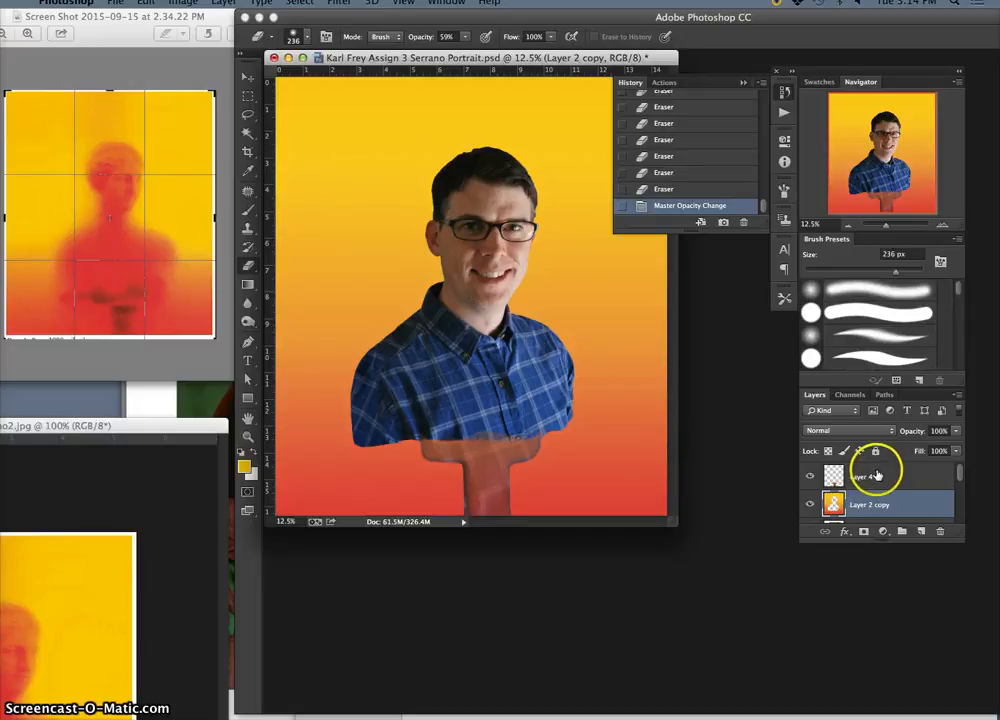
Stretch the T shape on Layer 4 upward to 106.93% of its height with Free Transform
{"action": "left_click", "coordinate": [875, 478]}
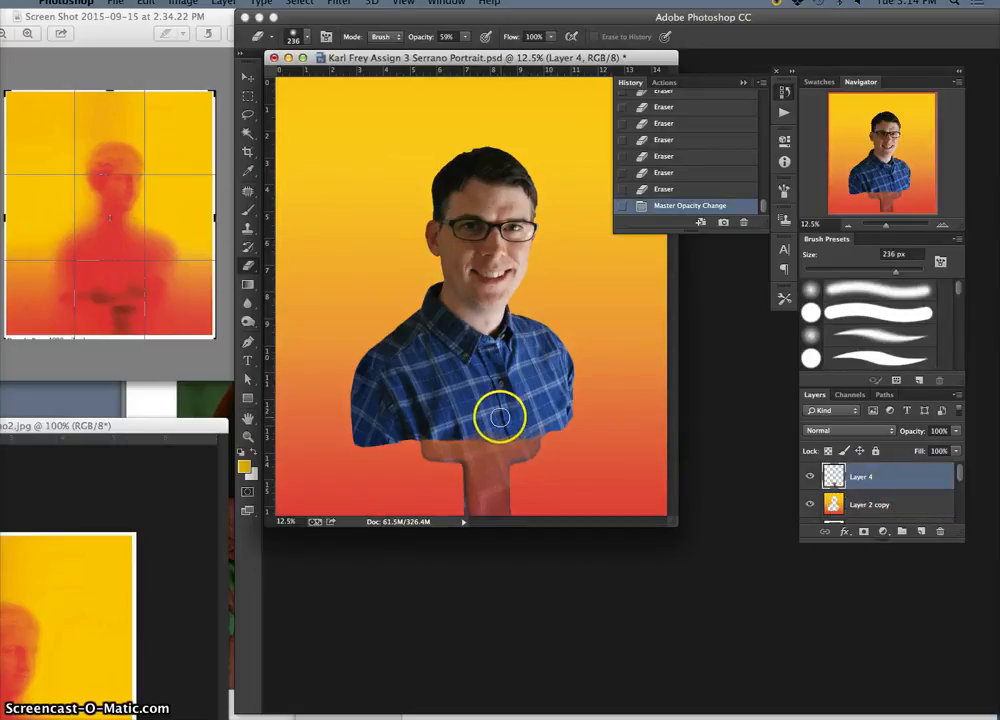
{"action": "key", "text": "ctrl+t"}
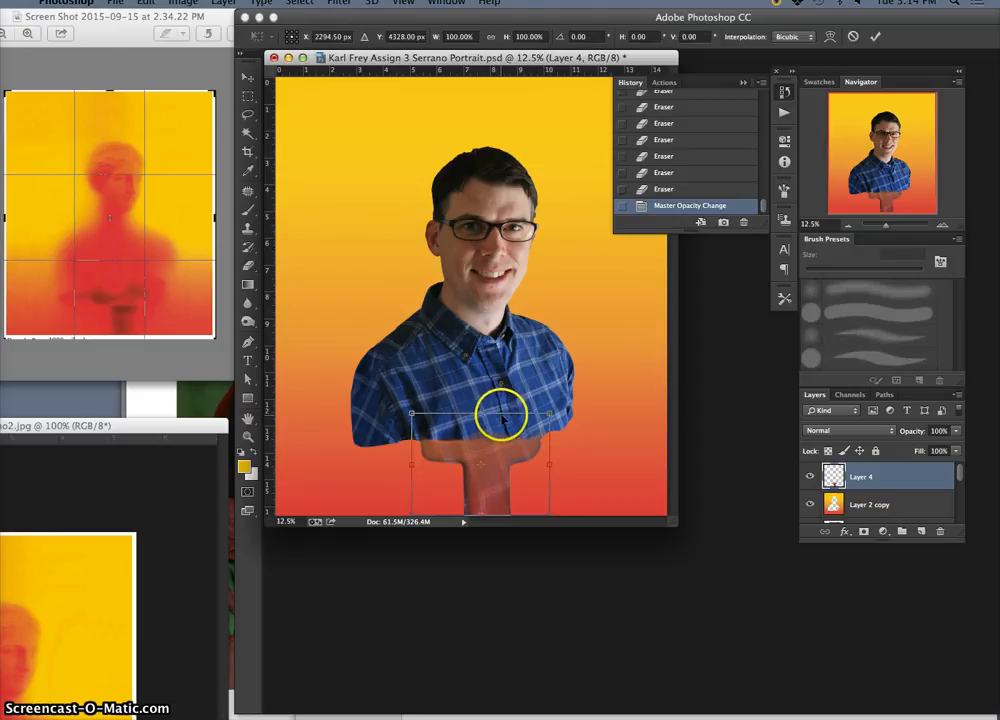
{"action": "left_click_drag", "start_coordinate": [480, 412], "coordinate": [481, 405]}
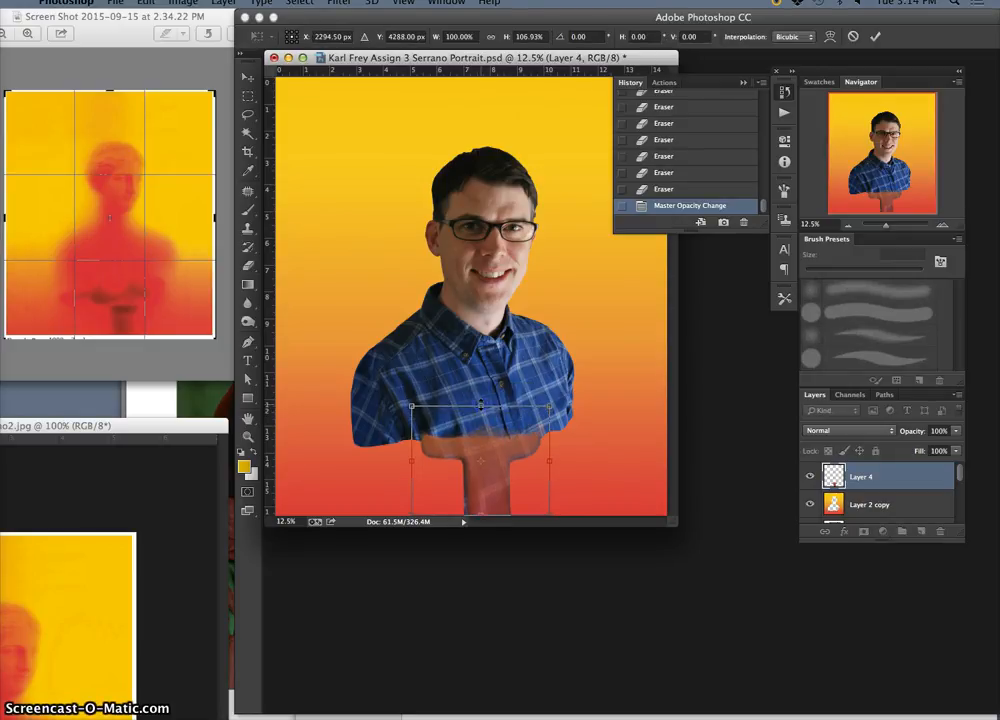
{"action": "key", "text": "Return"}
Erase the stretched T's top edge where it overlaps the bottom of the shirt on Layer 4
{"action": "key", "text": "e"}
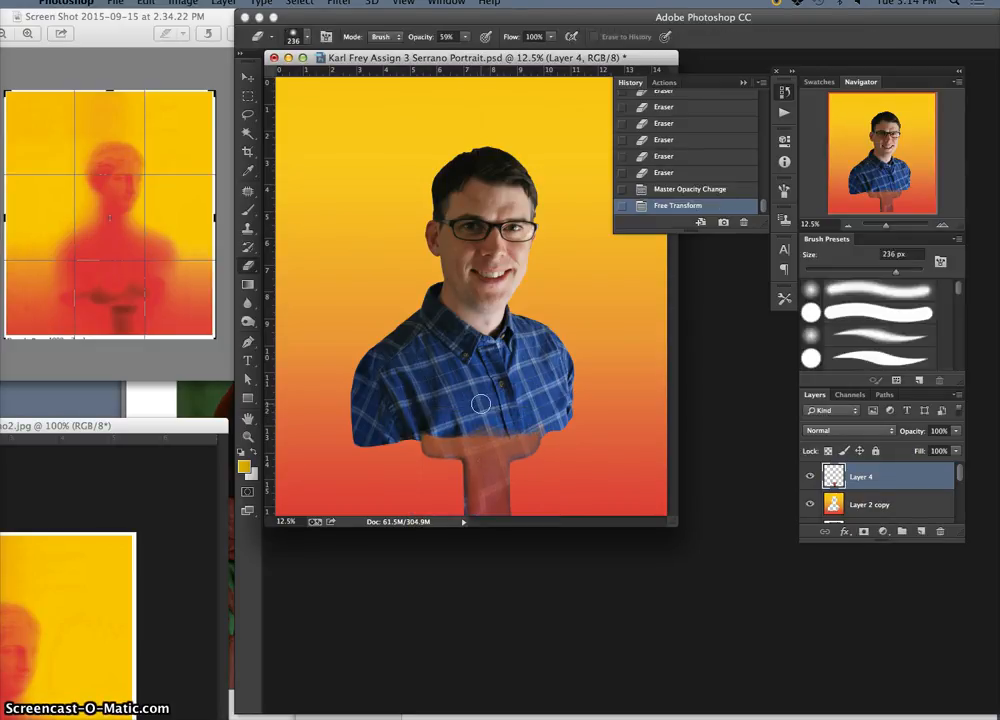
{"action": "mouse_move", "coordinate": [484, 420]}
{"action": "left_mouse_down"}
{"action": "mouse_move", "coordinate": [417, 424]}
{"action": "mouse_move", "coordinate": [429, 432]}
{"action": "mouse_move", "coordinate": [509, 420]}
{"action": "mouse_move", "coordinate": [479, 425]}
{"action": "left_mouse_up"}
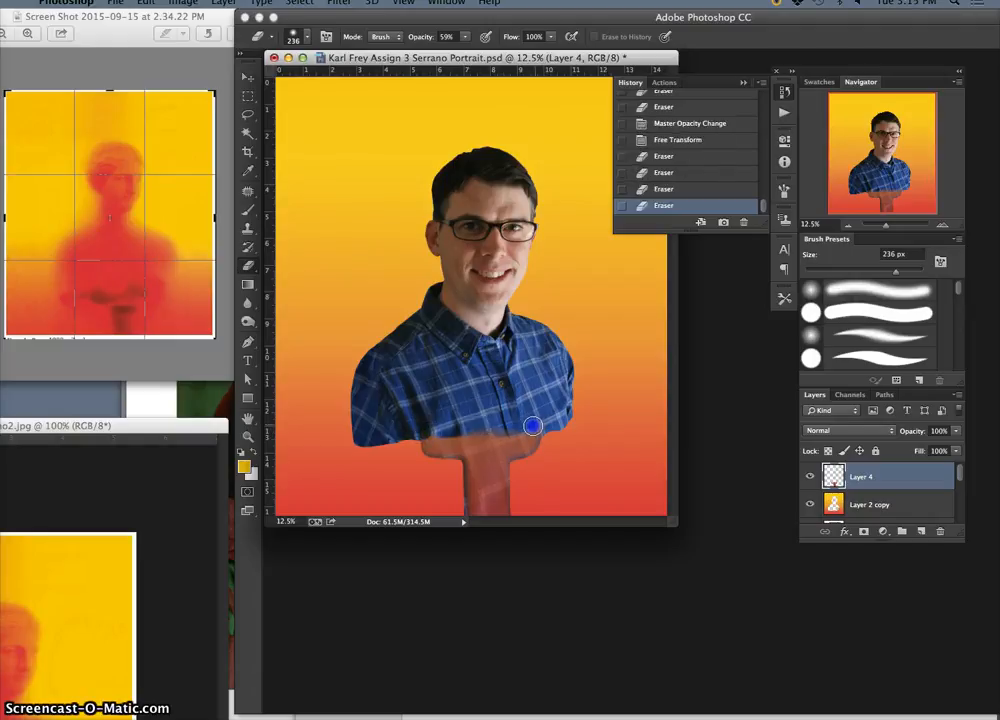
{"action": "left_click_drag", "start_coordinate": [541, 426], "coordinate": [603, 410]}
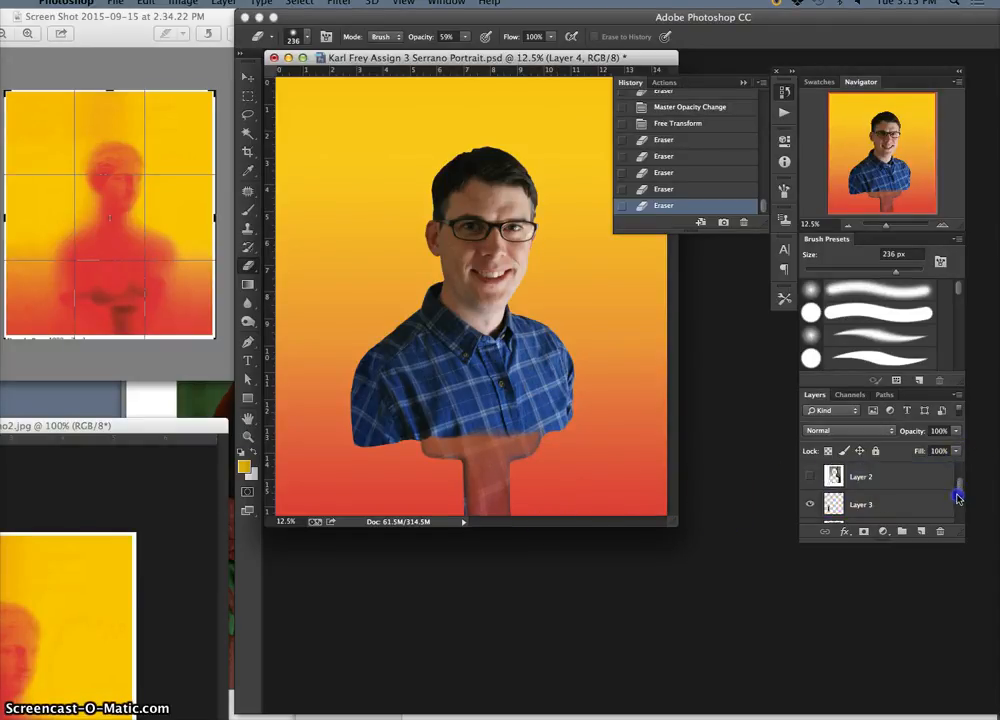
Hide the gradient Layer 2 copy, the sleeve extension on Layer 3, and the Background layer
{"action": "mouse_move", "coordinate": [960, 476]}
{"action": "left_mouse_down"}
{"action": "mouse_move", "coordinate": [955, 515]}
{"action": "mouse_move", "coordinate": [956, 486]}
{"action": "left_mouse_up"}
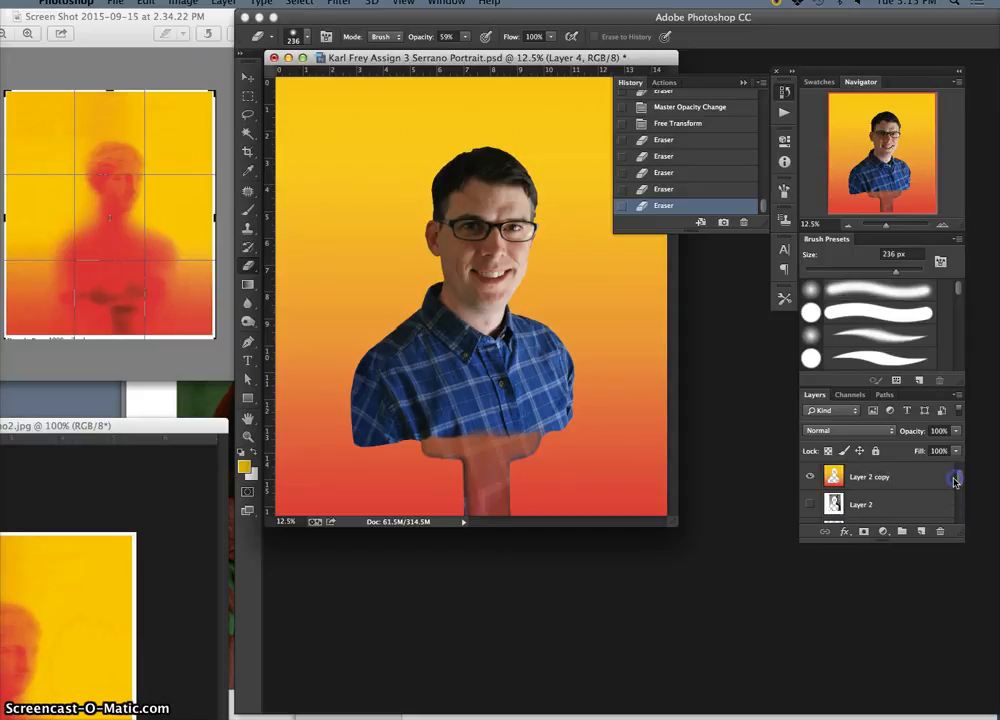
{"action": "left_click", "coordinate": [810, 477]}
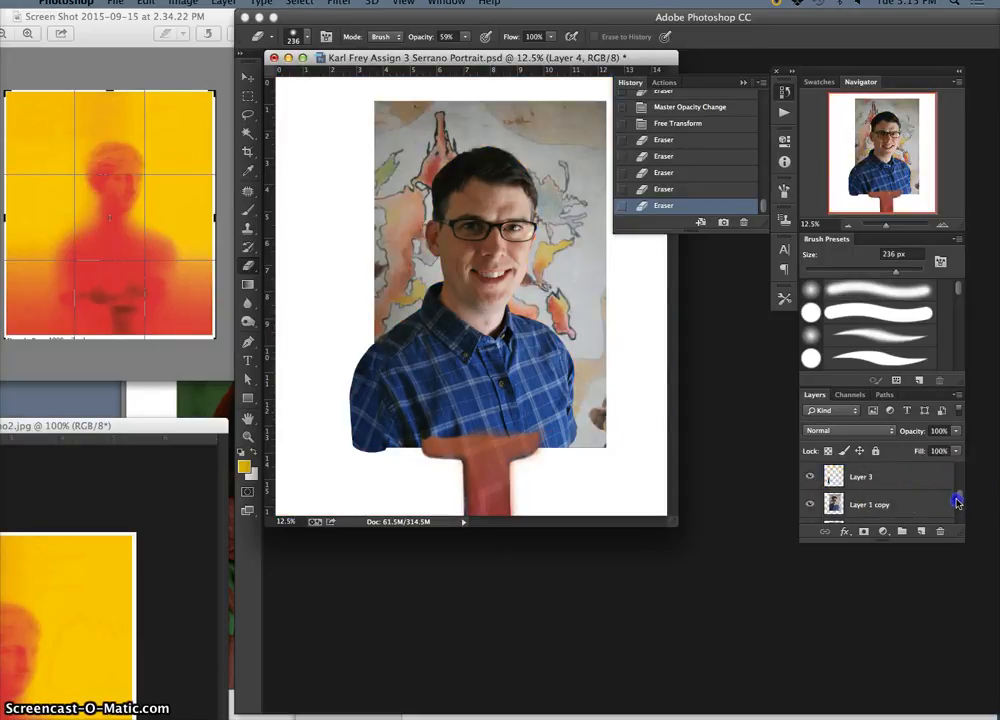
{"action": "left_click", "coordinate": [810, 477]}
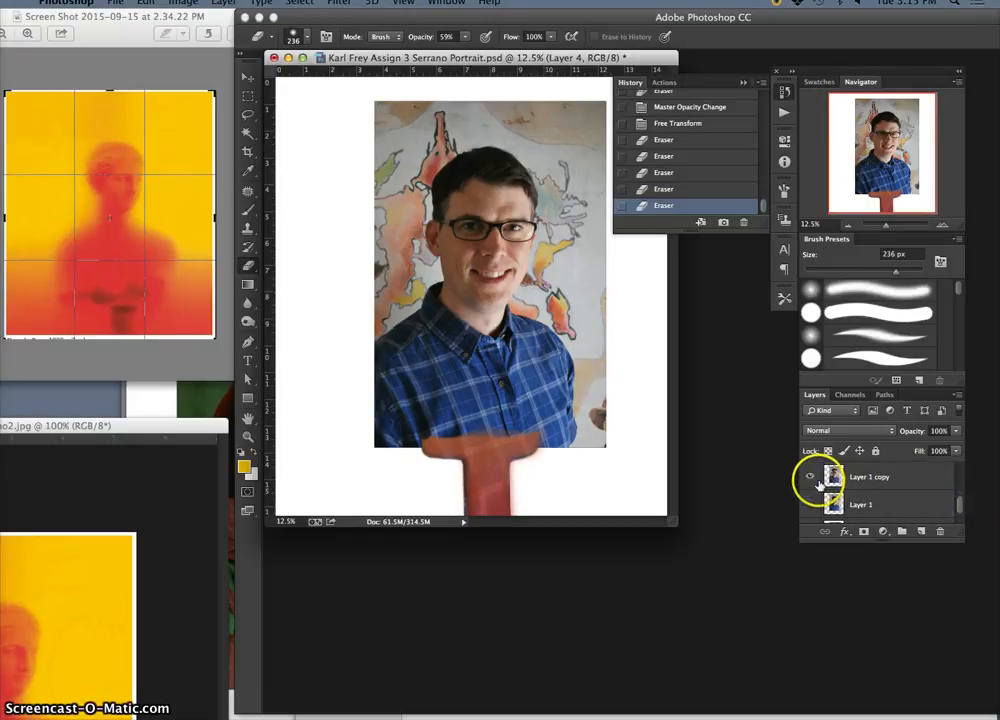
{"action": "left_click", "coordinate": [958, 512]}
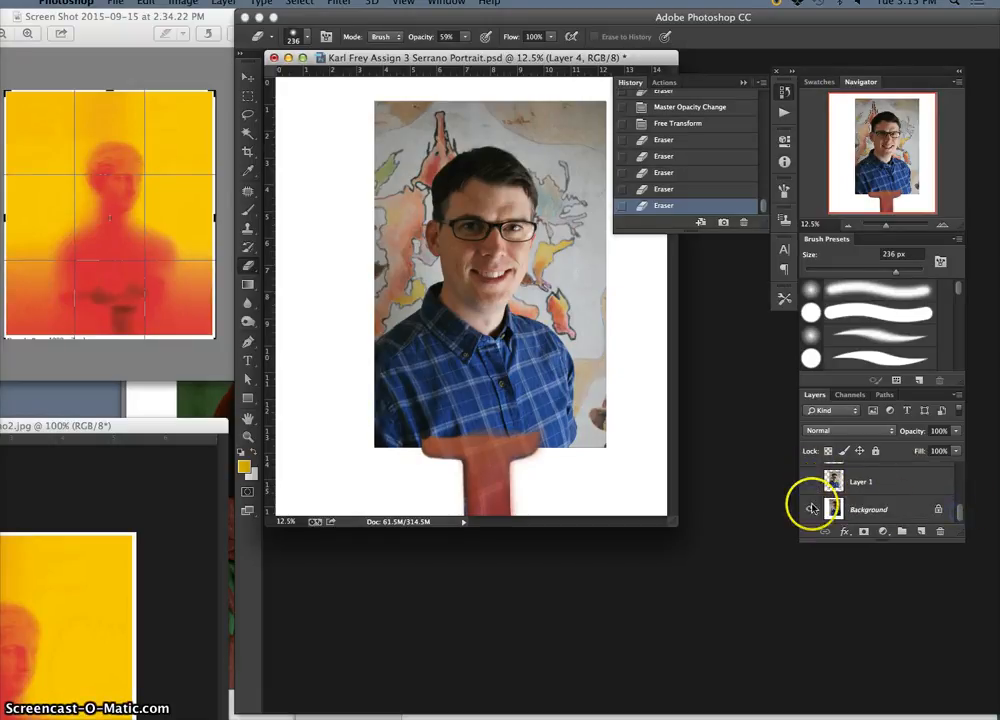
{"action": "left_click", "coordinate": [810, 509]}
{"action": "left_click", "coordinate": [962, 505]}
{"action": "left_click_drag", "start_coordinate": [962, 505], "coordinate": [963, 491]}
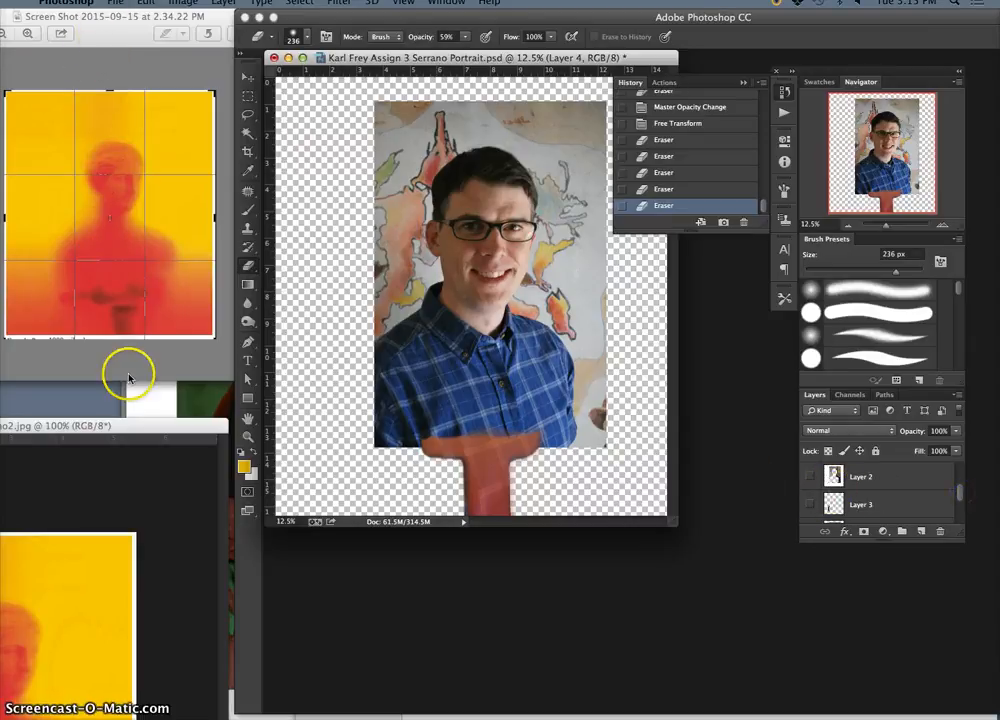
Reduce the NewSerrano2.jpg reference to 66.67% and place its window beside the portrait document
{"action": "left_click_drag", "start_coordinate": [134, 425], "coordinate": [170, 47]}
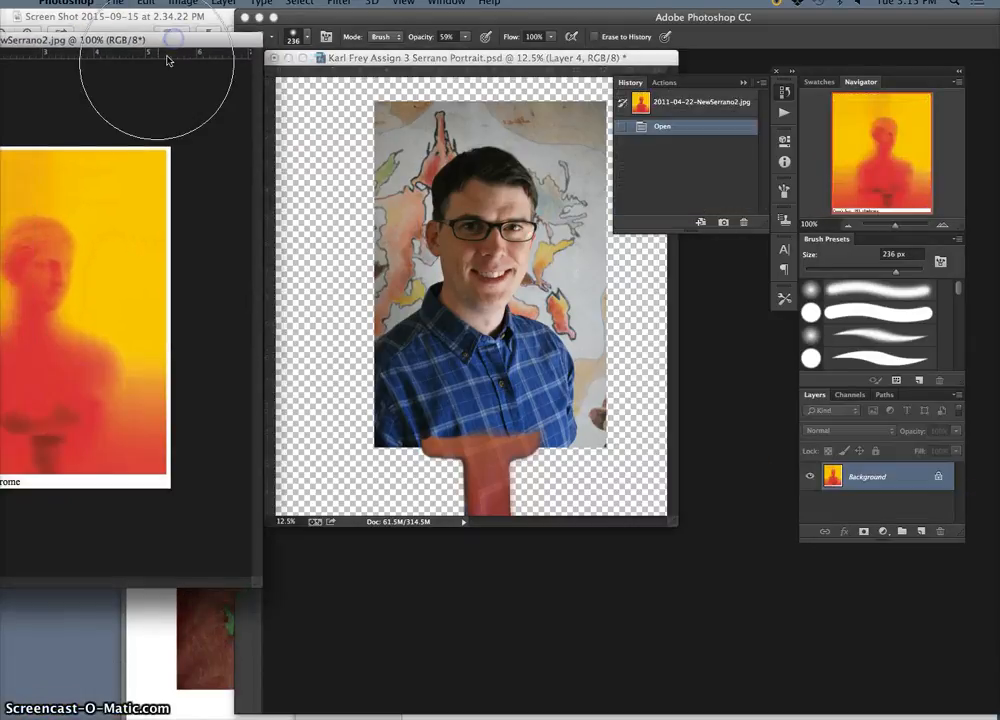
{"action": "key", "text": "super+minus"}
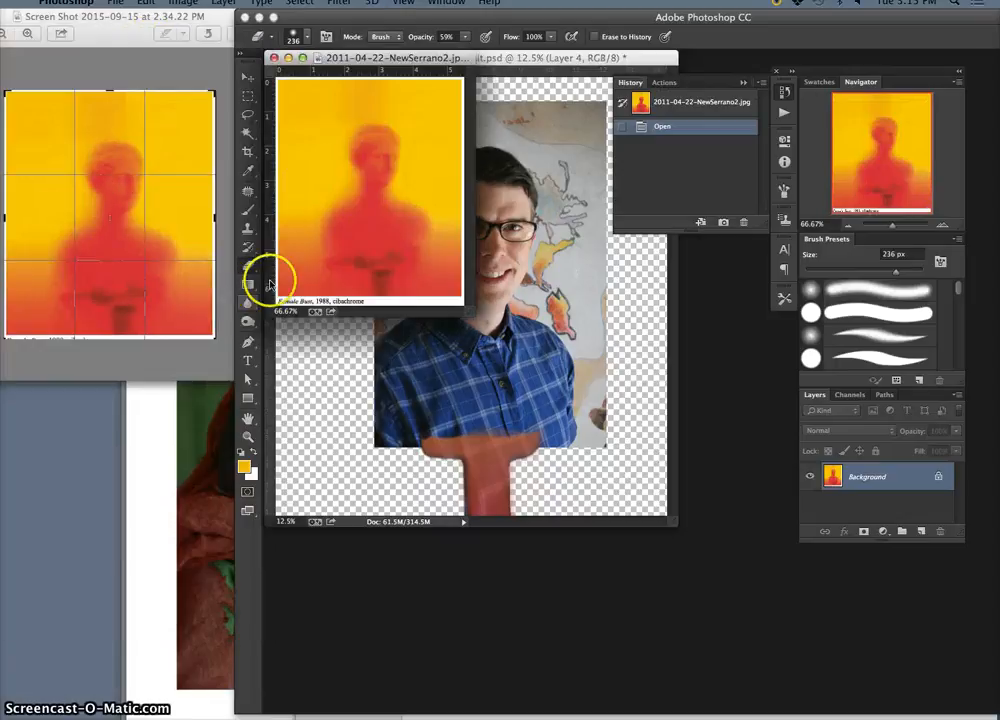
{"action": "left_click_drag", "start_coordinate": [380, 53], "coordinate": [121, 81]}
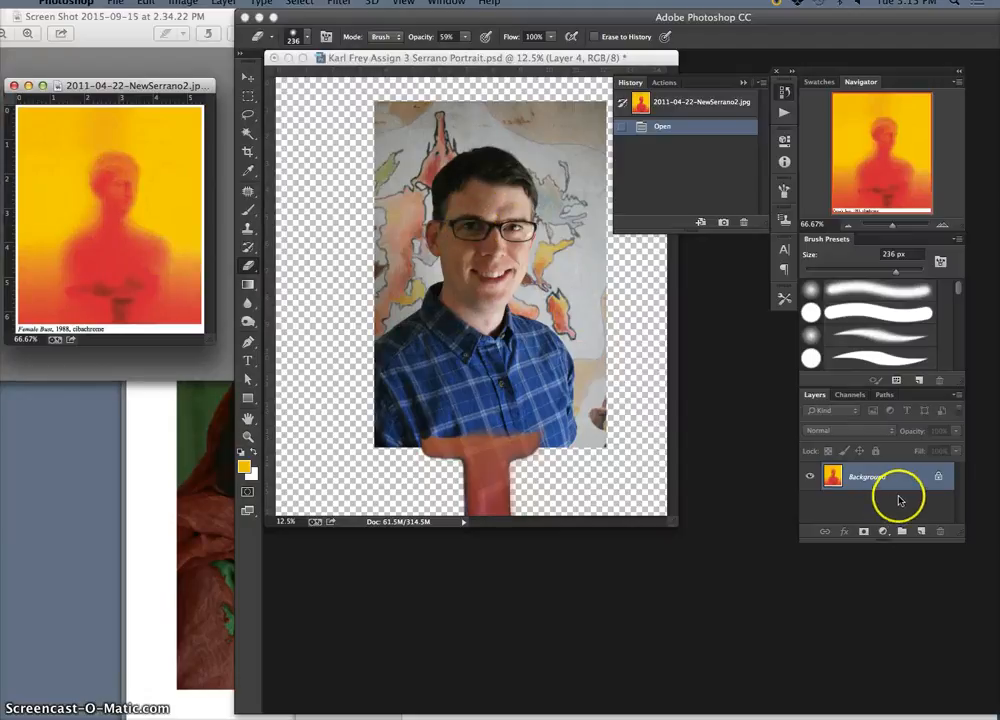
Add a new layer to the portrait document directly above Layer 1 copy, and hide the T shape on Layer 4
{"action": "left_click", "coordinate": [412, 56]}
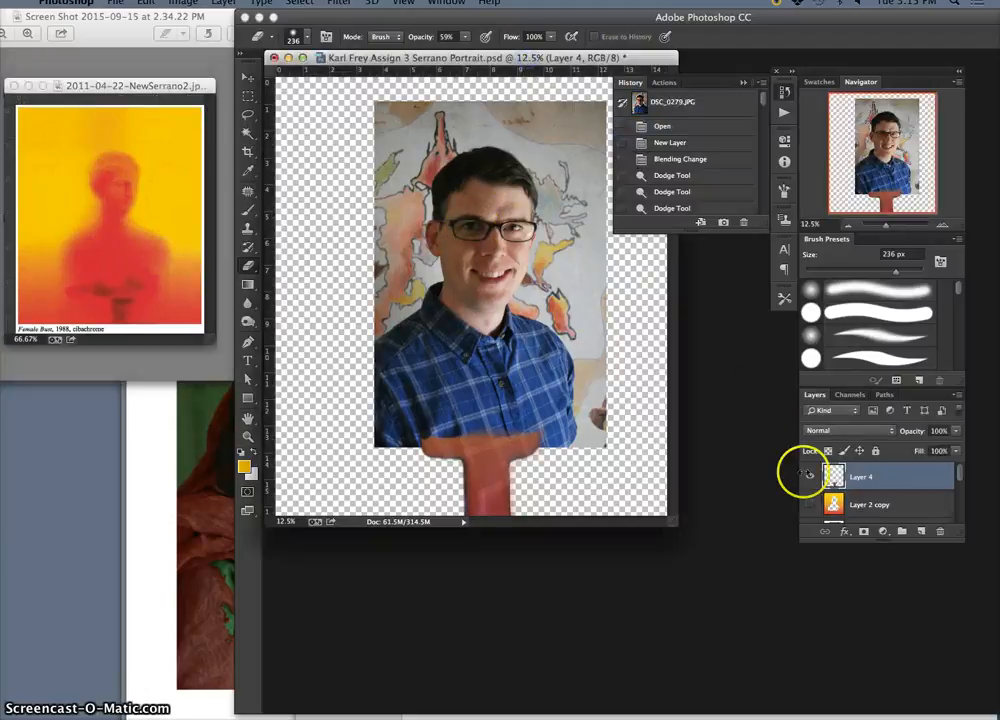
{"action": "left_click", "coordinate": [922, 532]}
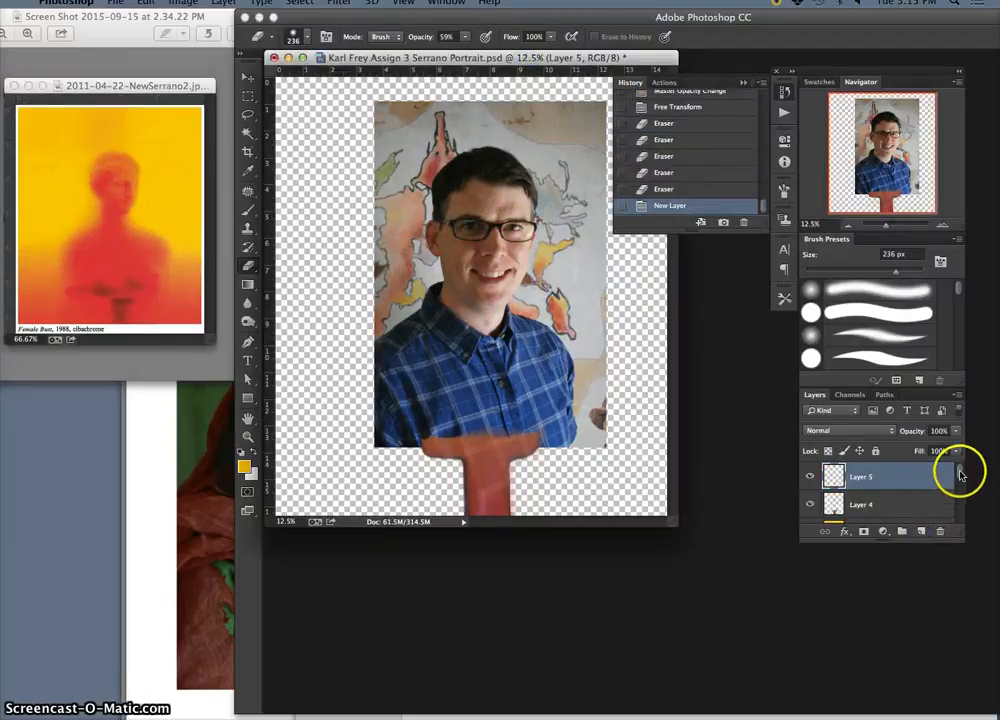
{"action": "mouse_move", "coordinate": [960, 471]}
{"action": "left_mouse_down"}
{"action": "mouse_move", "coordinate": [962, 480]}
{"action": "mouse_move", "coordinate": [958, 472]}
{"action": "left_mouse_up"}
{"action": "left_click", "coordinate": [809, 506]}
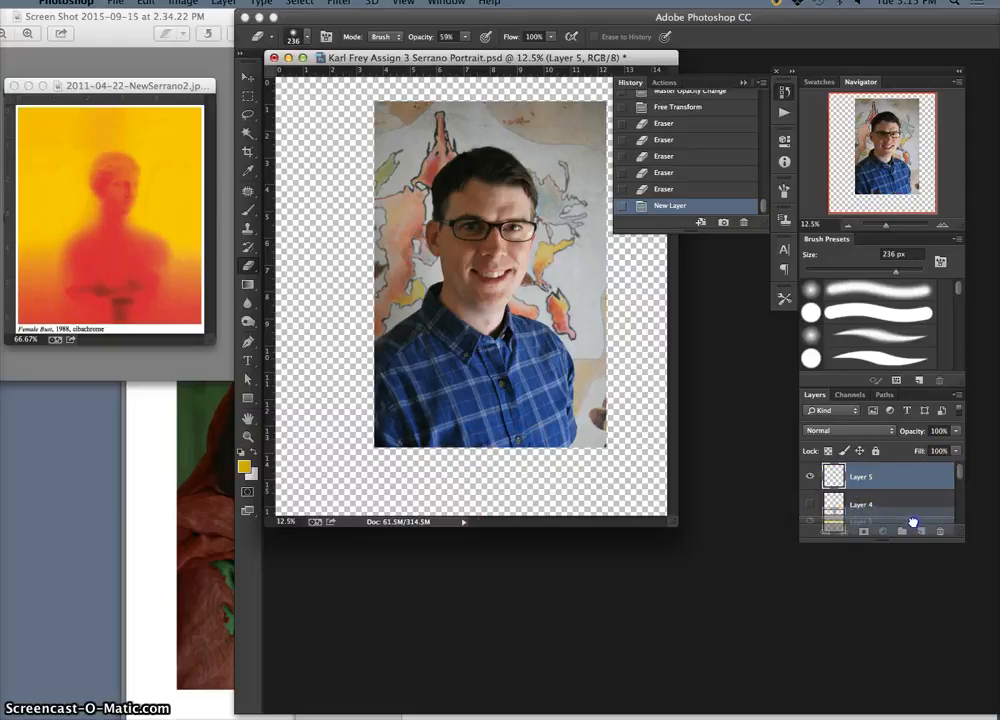
{"action": "scroll", "coordinate": [913, 512], "scroll_direction": "down", "scroll_amount": 4}
{"action": "left_click_drag", "start_coordinate": [910, 527], "coordinate": [910, 482]}
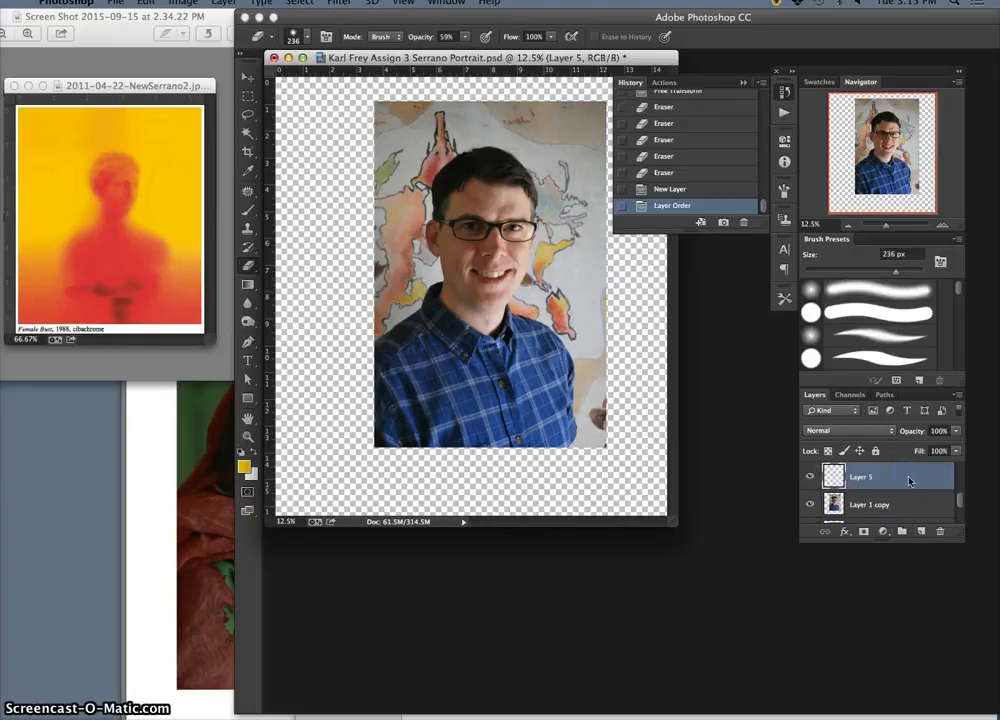
Paint yellow highlights on Layer 5 over the forehead, cheek, nose and viewer-left shoulder with a 186 px brush
{"action": "left_click", "coordinate": [248, 210]}
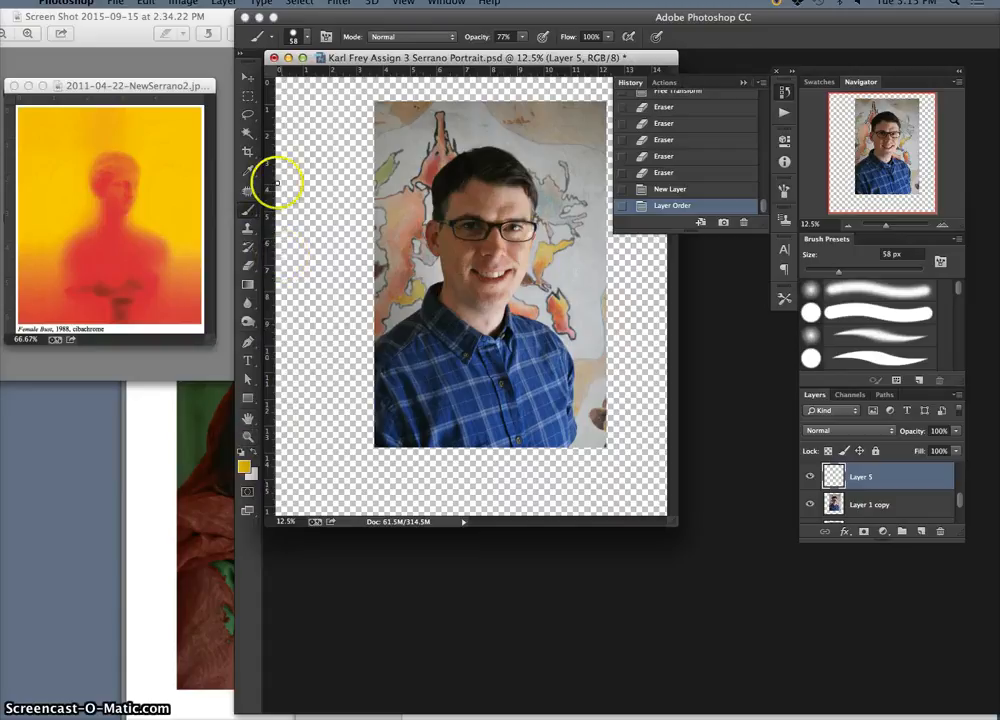
{"action": "left_click", "coordinate": [304, 37]}
{"action": "left_click_drag", "start_coordinate": [356, 82], "coordinate": [373, 84]}
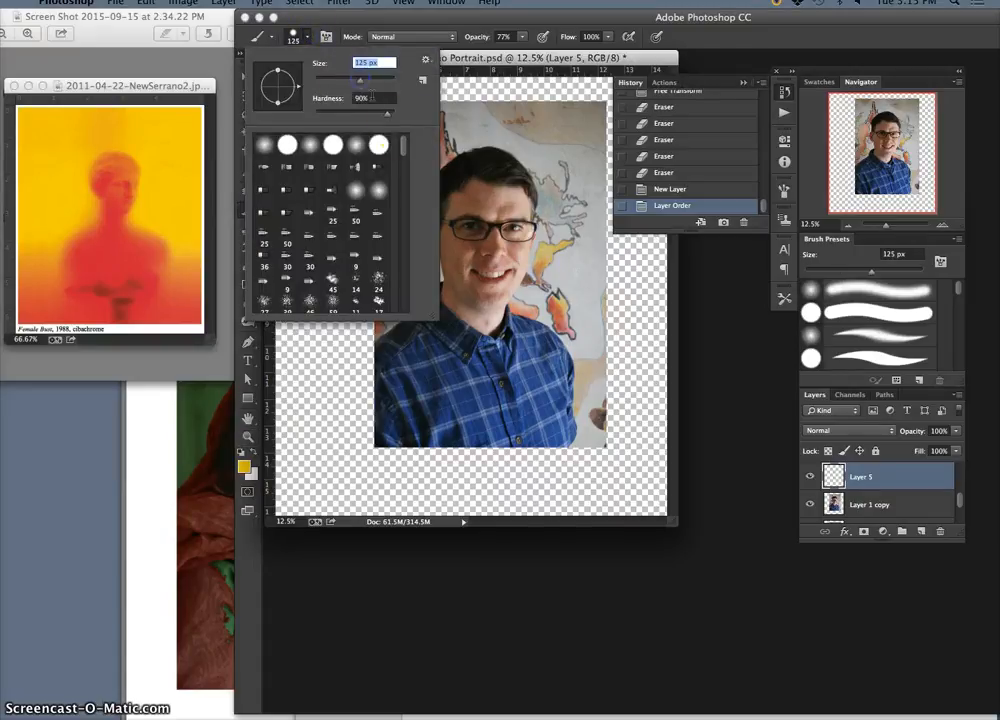
{"action": "left_click", "coordinate": [487, 205]}
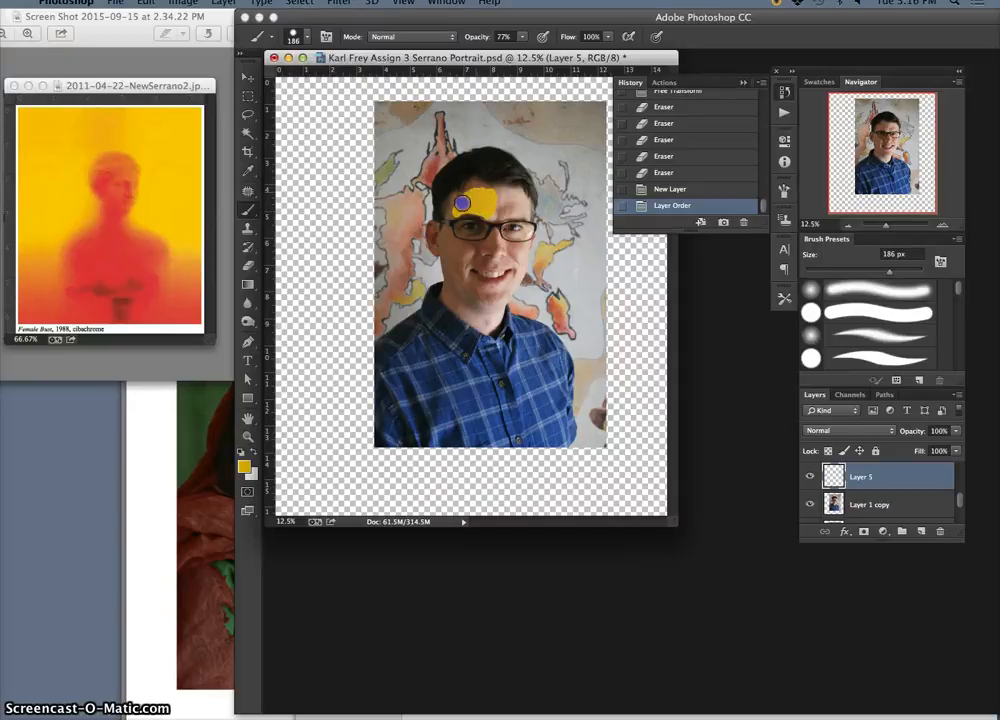
{"action": "left_click", "coordinate": [456, 207]}
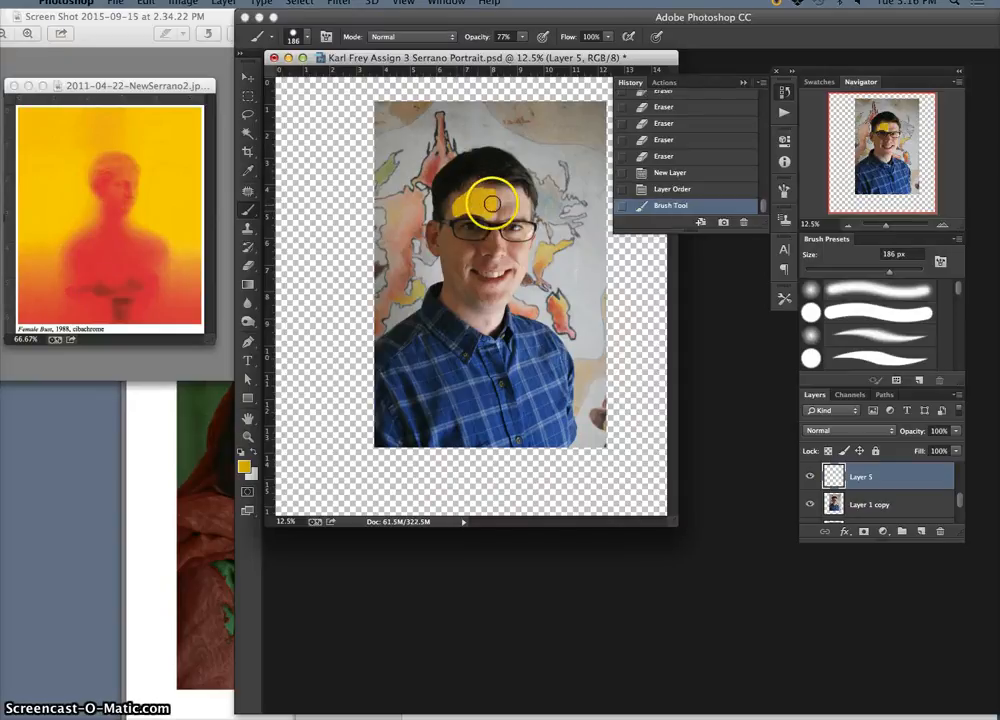
{"action": "left_click_drag", "start_coordinate": [452, 231], "coordinate": [469, 244]}
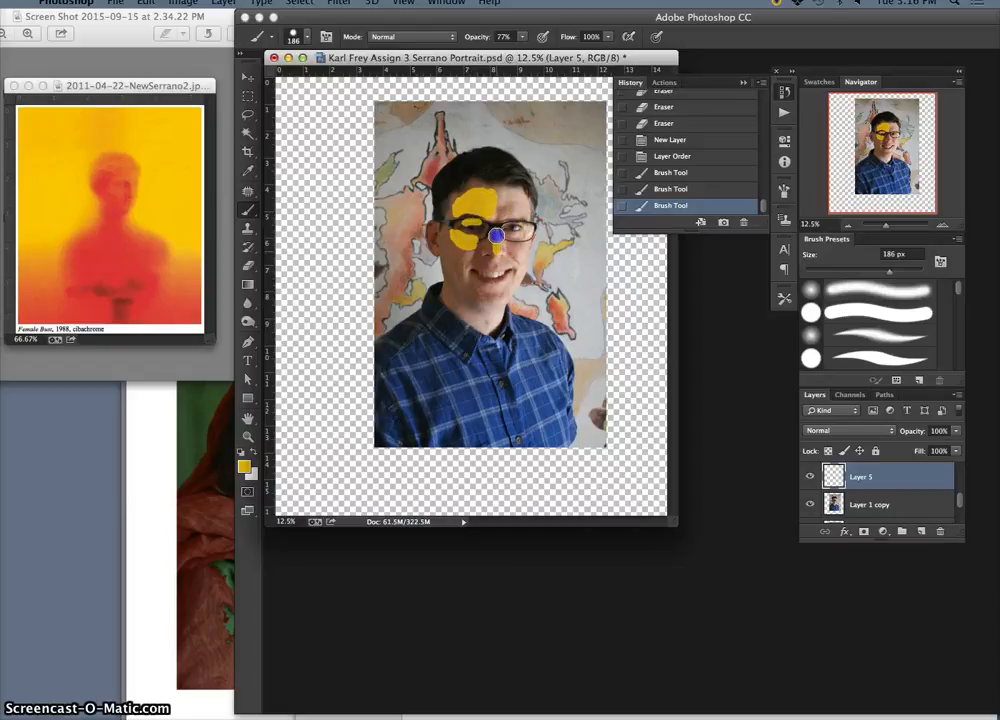
{"action": "left_click_drag", "start_coordinate": [497, 236], "coordinate": [497, 238]}
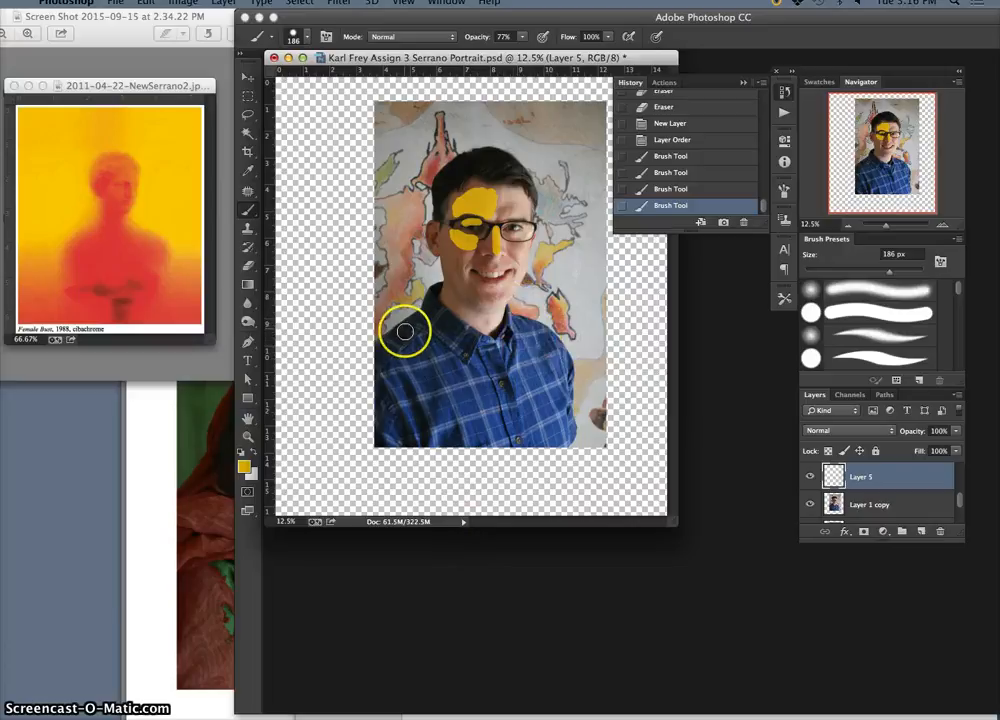
{"action": "left_click_drag", "start_coordinate": [418, 318], "coordinate": [375, 352]}
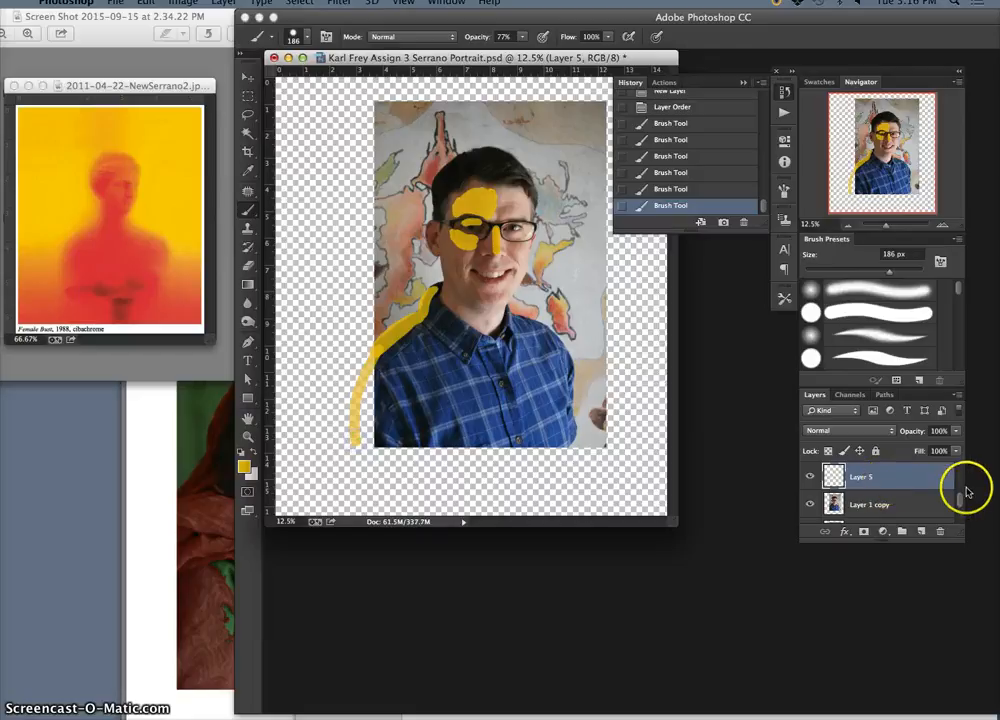
Show the sleeve extension on Layer 3 and merge it with Layer 1 copy
{"action": "scroll", "coordinate": [960, 494], "scroll_direction": "up", "scroll_amount": 1}
{"action": "left_click", "coordinate": [810, 477]}
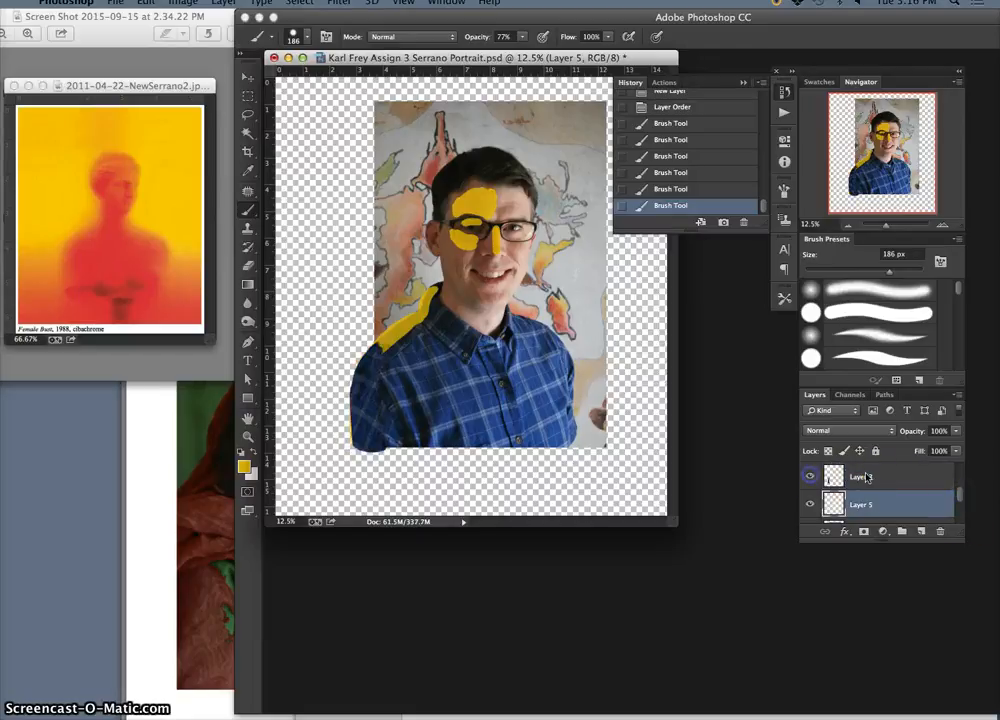
{"action": "mouse_move", "coordinate": [960, 495]}
{"action": "left_mouse_down"}
{"action": "mouse_move", "coordinate": [959, 508]}
{"action": "mouse_move", "coordinate": [960, 492]}
{"action": "left_mouse_up"}
{"action": "left_click", "coordinate": [904, 507]}
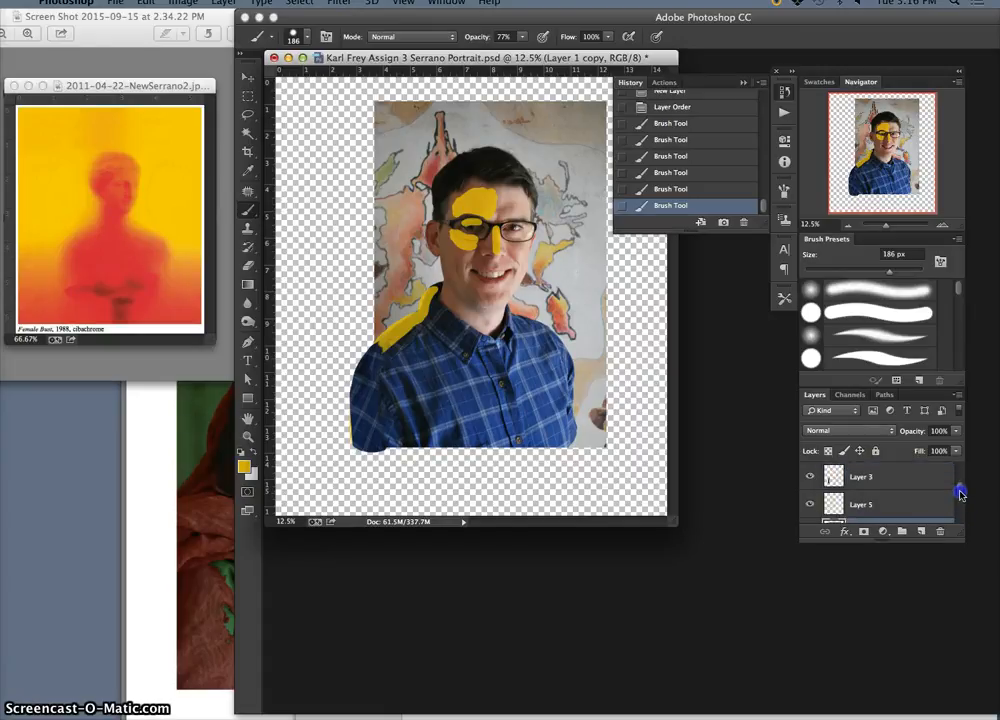
{"action": "left_click", "coordinate": [910, 482]}
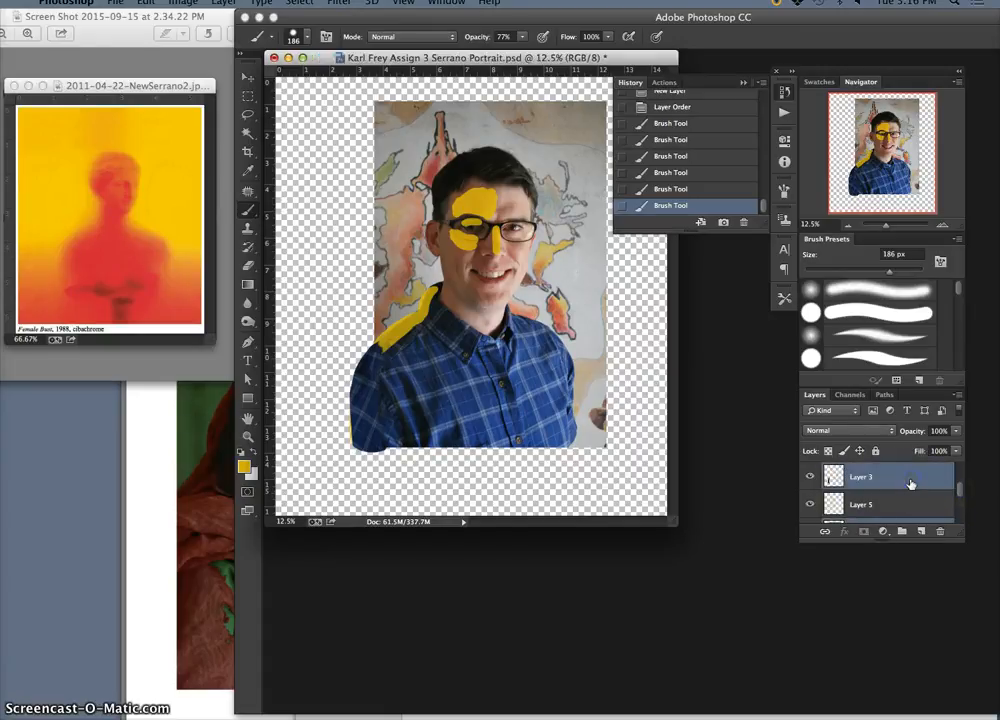
{"action": "key", "text": "super+e"}
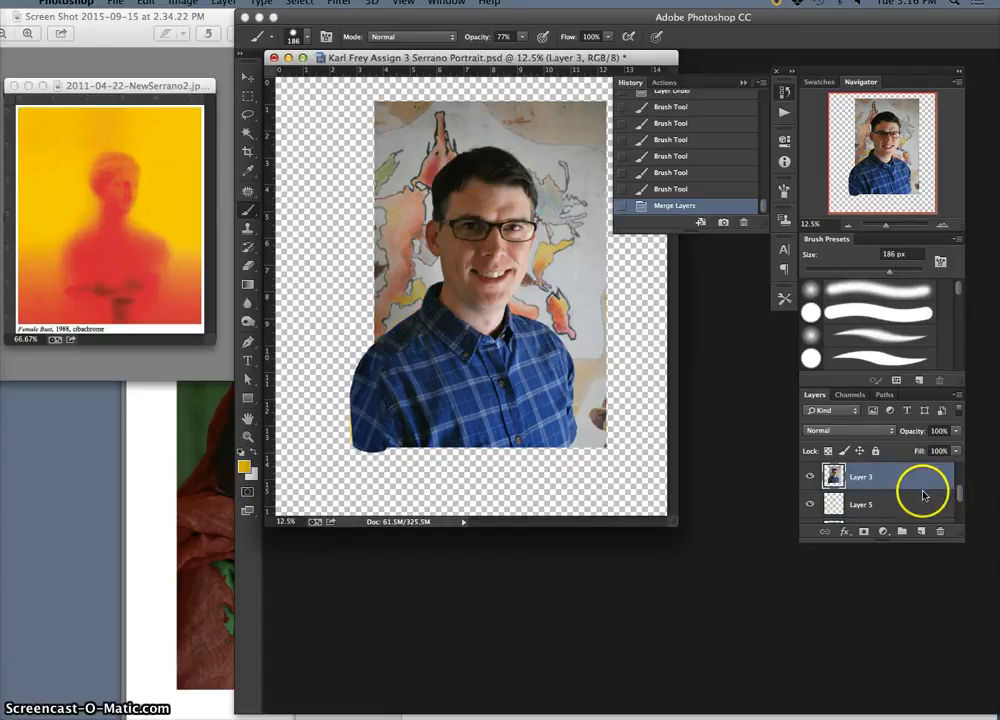
Bring Layer 5 in front of the merged Layer 3 and paint more yellow along the outer edge of the viewer-left sleeve
{"action": "left_click", "coordinate": [902, 505]}
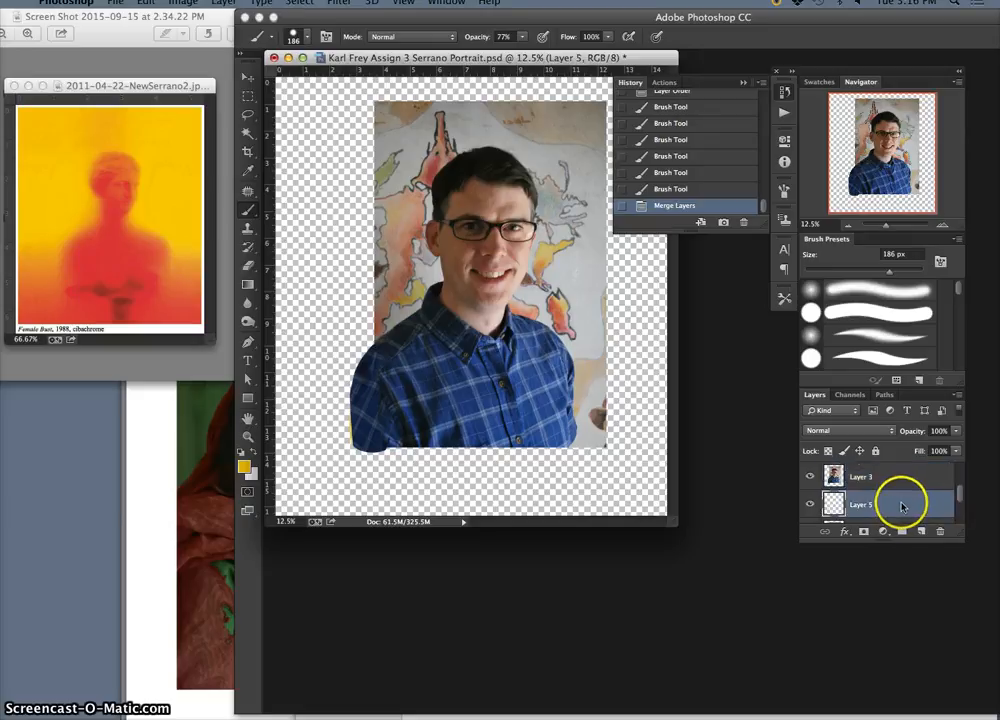
{"action": "key", "text": "super+bracketright"}
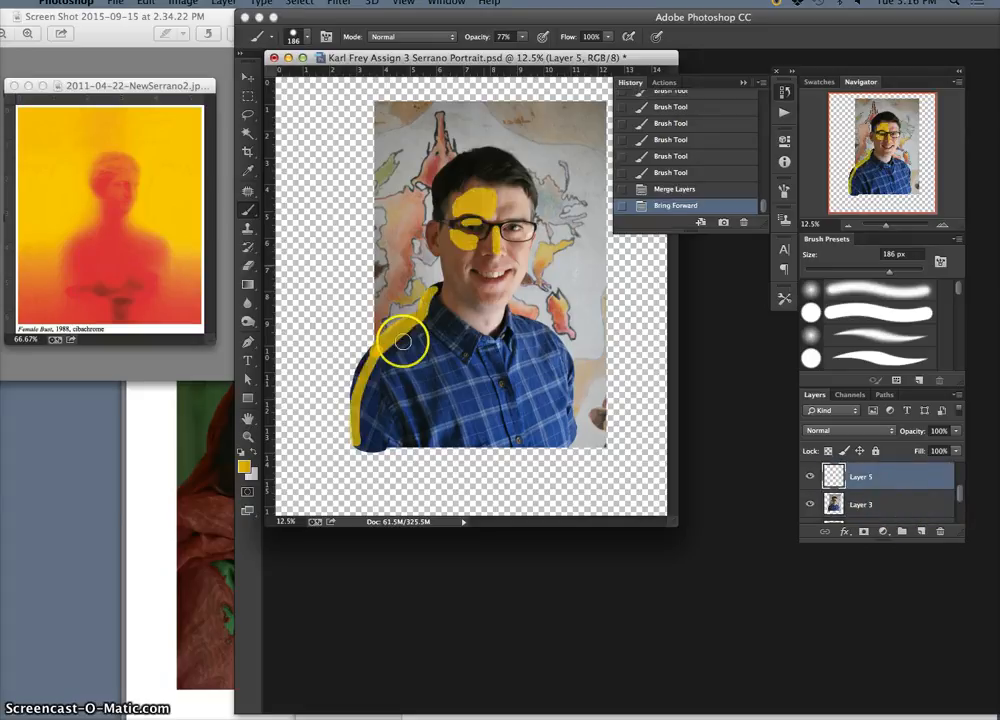
{"action": "left_click_drag", "start_coordinate": [358, 371], "coordinate": [357, 400]}
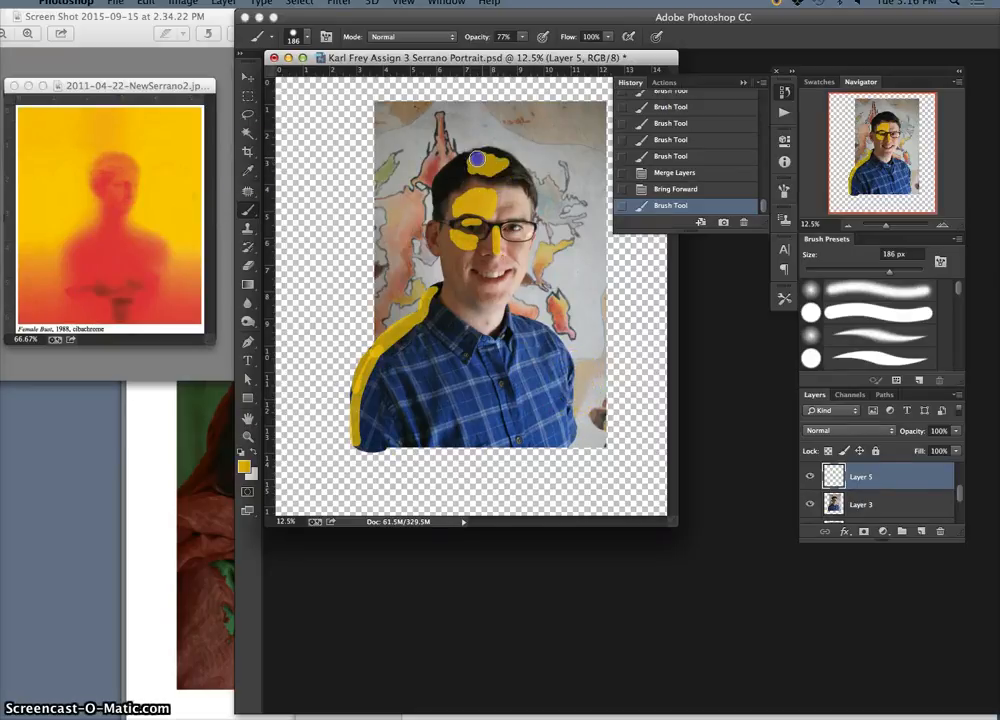
Paint yellow highlights over the top of the hair and down the viewer-left temple, cheek and jaw on Layer 5
{"action": "left_click_drag", "start_coordinate": [457, 162], "coordinate": [462, 163]}
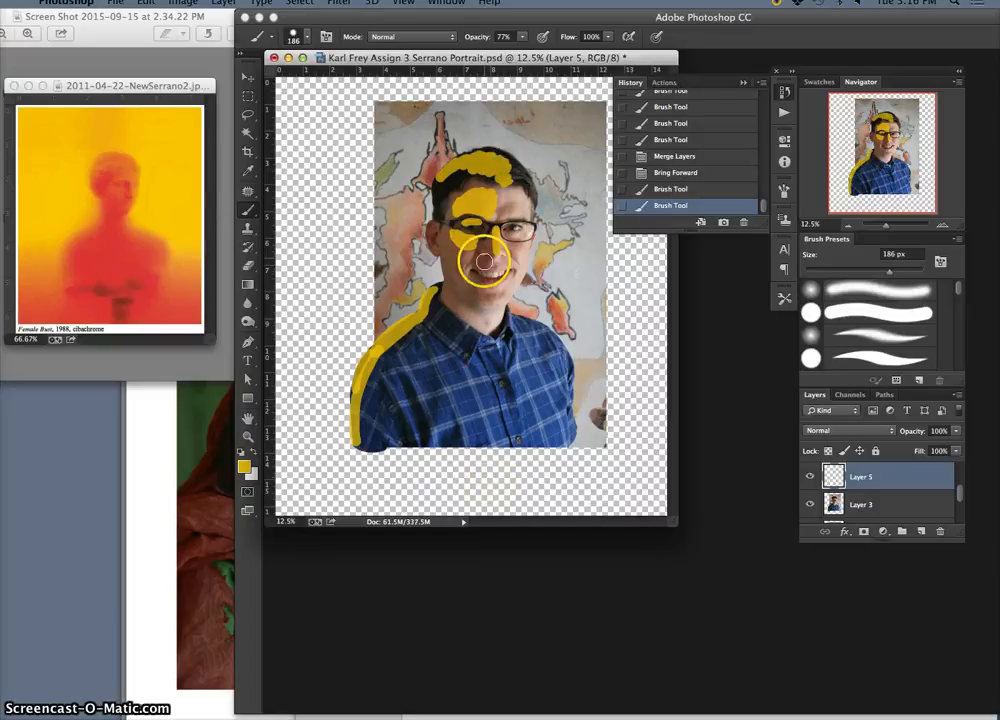
{"action": "mouse_move", "coordinate": [463, 256]}
{"action": "left_mouse_down"}
{"action": "mouse_move", "coordinate": [448, 224]}
{"action": "mouse_move", "coordinate": [460, 225]}
{"action": "left_mouse_up"}
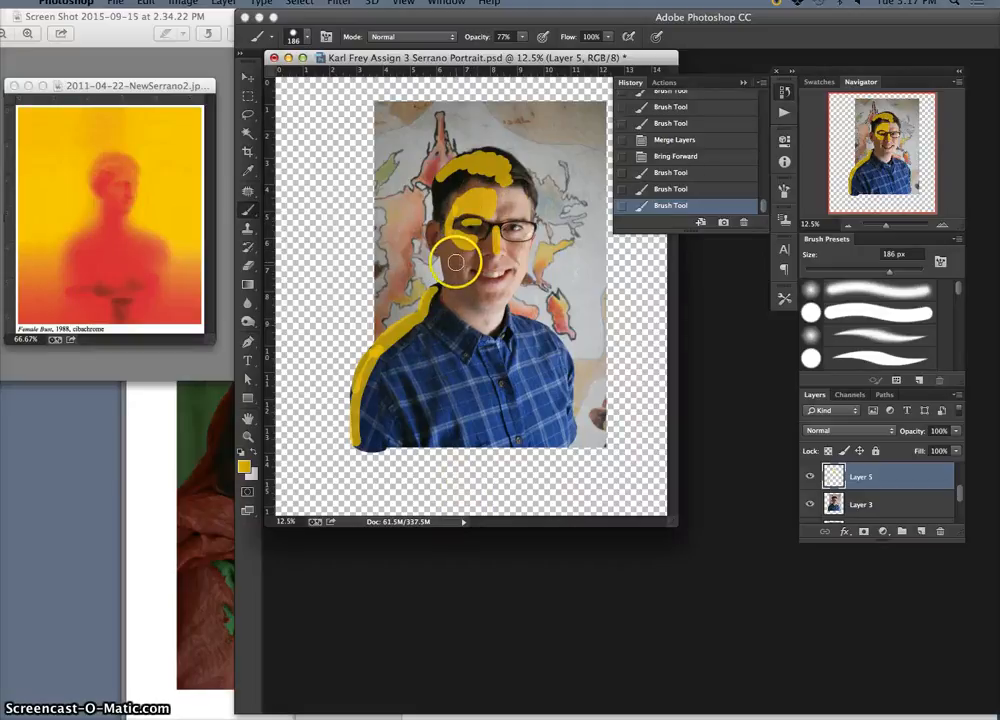
{"action": "left_click", "coordinate": [467, 253]}
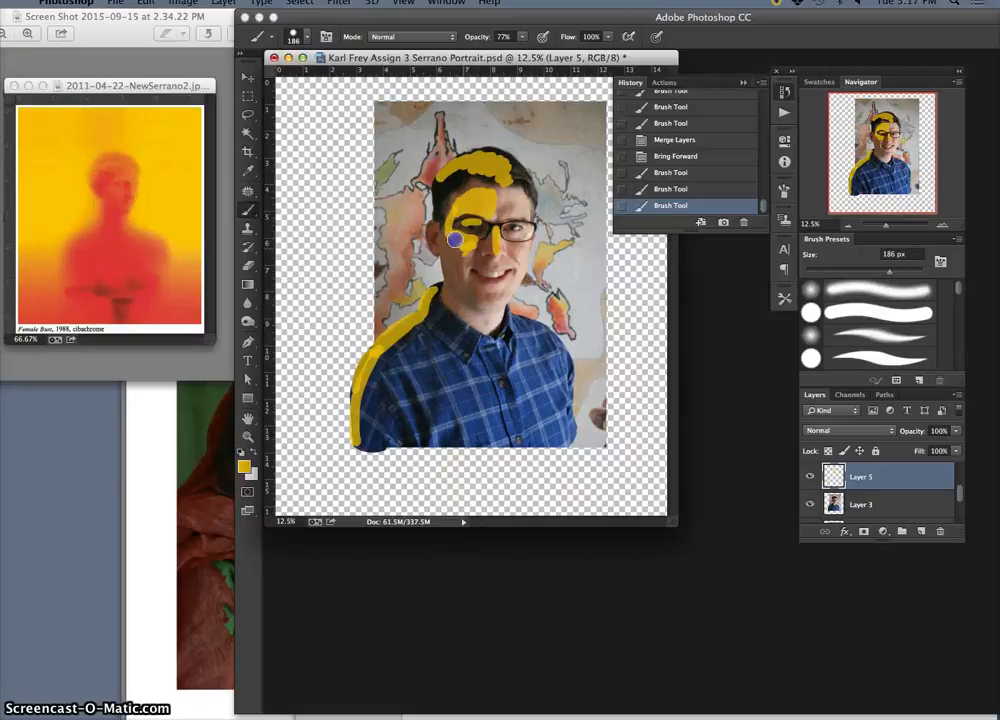
{"action": "left_click_drag", "start_coordinate": [477, 273], "coordinate": [484, 296]}
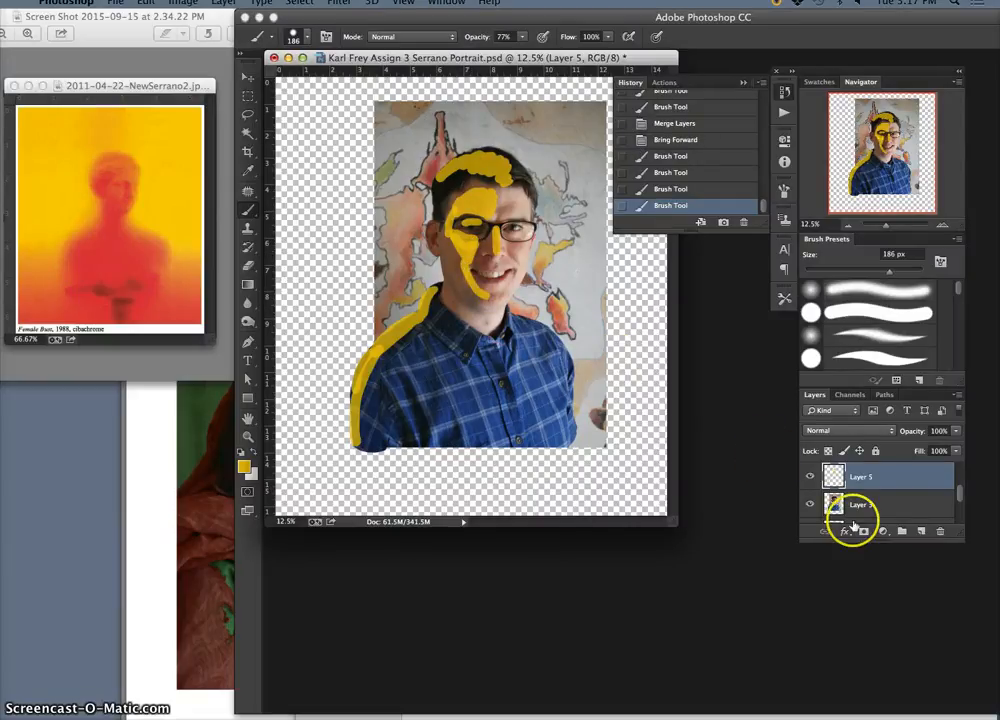
Compare the portrait with and without the yellow strokes by toggling the visibility of Layer 5
{"action": "left_click", "coordinate": [810, 477]}
{"action": "left_click", "coordinate": [810, 477]}
{"action": "left_click", "coordinate": [811, 479]}
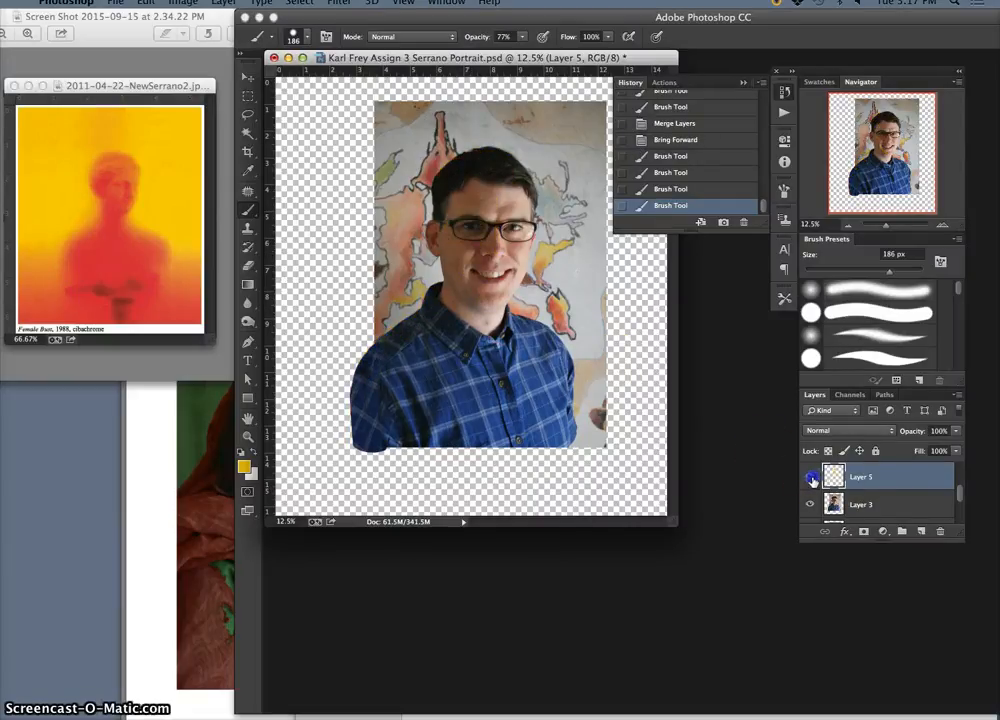
{"action": "left_click", "coordinate": [811, 479]}
Magnify the portrait to 25% and collapse the History panel that covers the face
{"action": "key", "text": "super+equal"}
{"action": "key", "text": "super+equal"}
{"action": "key", "text": "super+equal"}
{"action": "key", "text": "super+equal"}
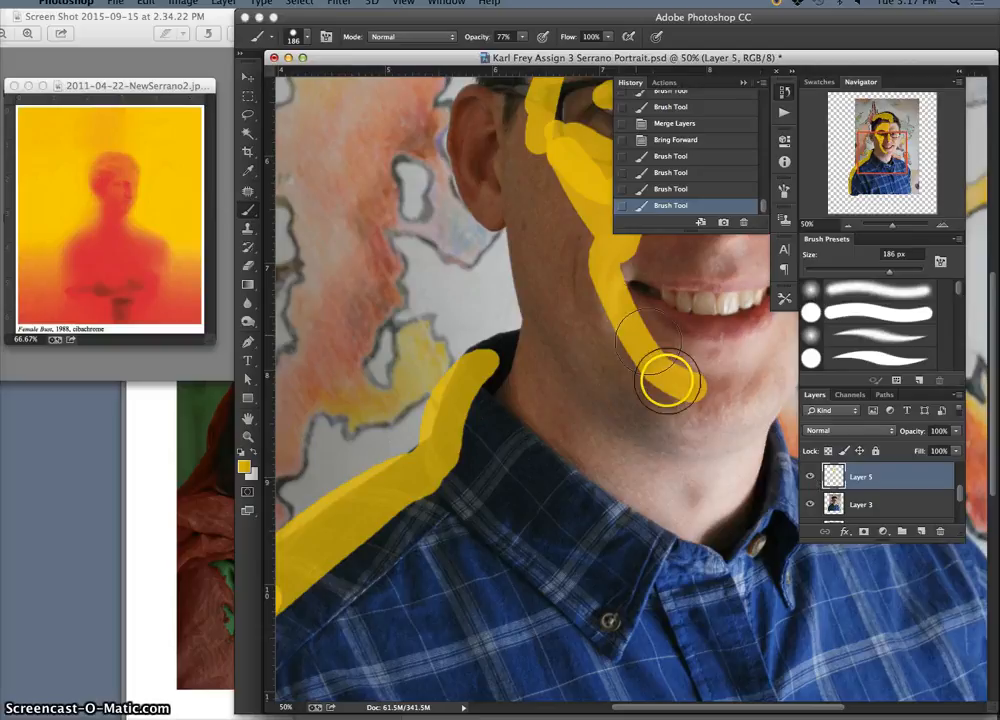
{"action": "key", "text": "super+minus"}
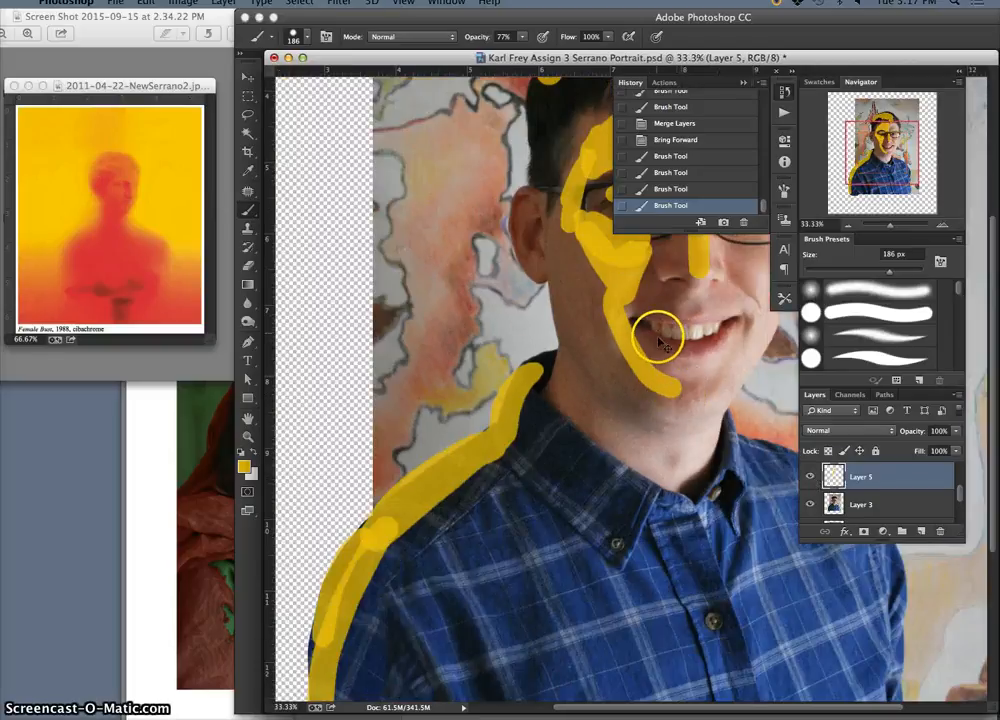
{"action": "key", "text": "super+minus"}
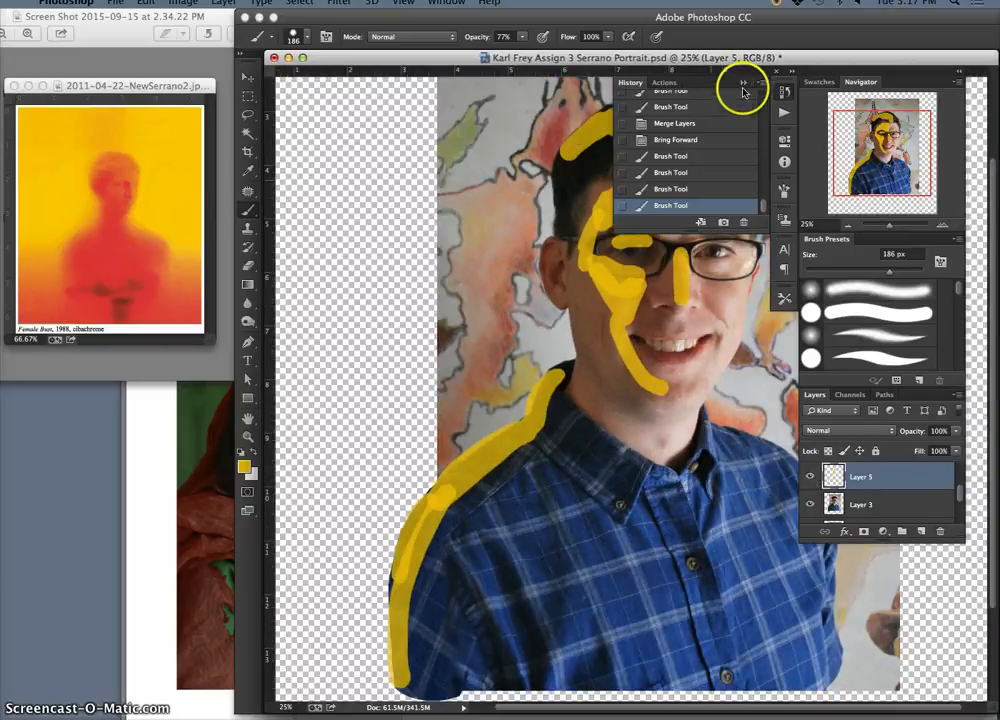
{"action": "left_click", "coordinate": [743, 83]}
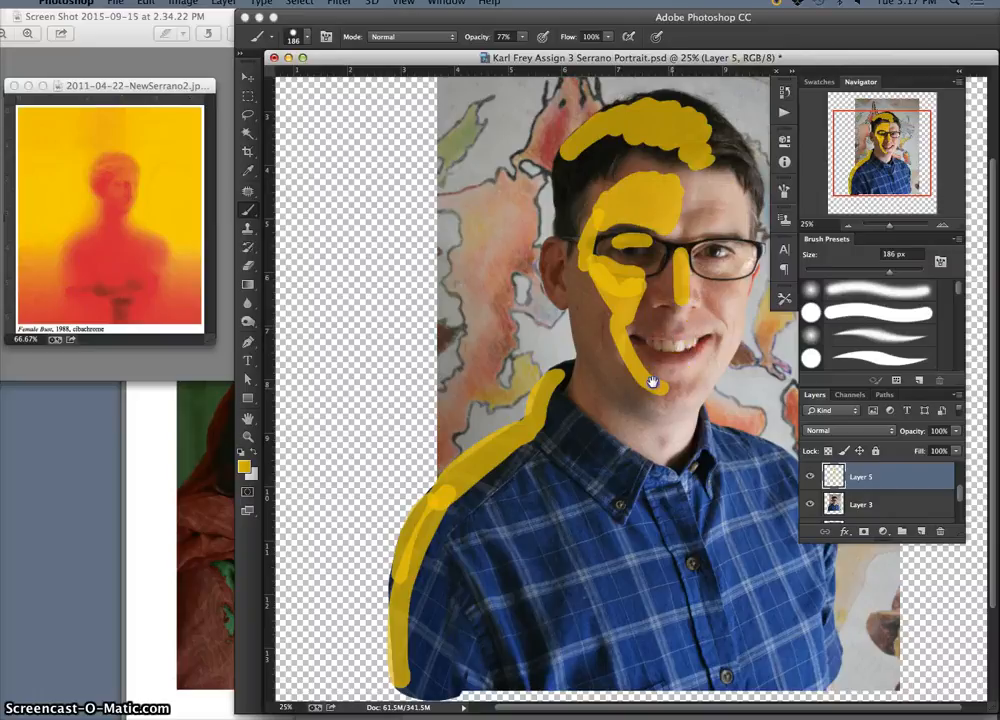
Hide Layer 5 and add a new layer named "dodging overlay" directly above Layer 3
{"action": "left_click_drag", "start_coordinate": [654, 384], "coordinate": [568, 388]}
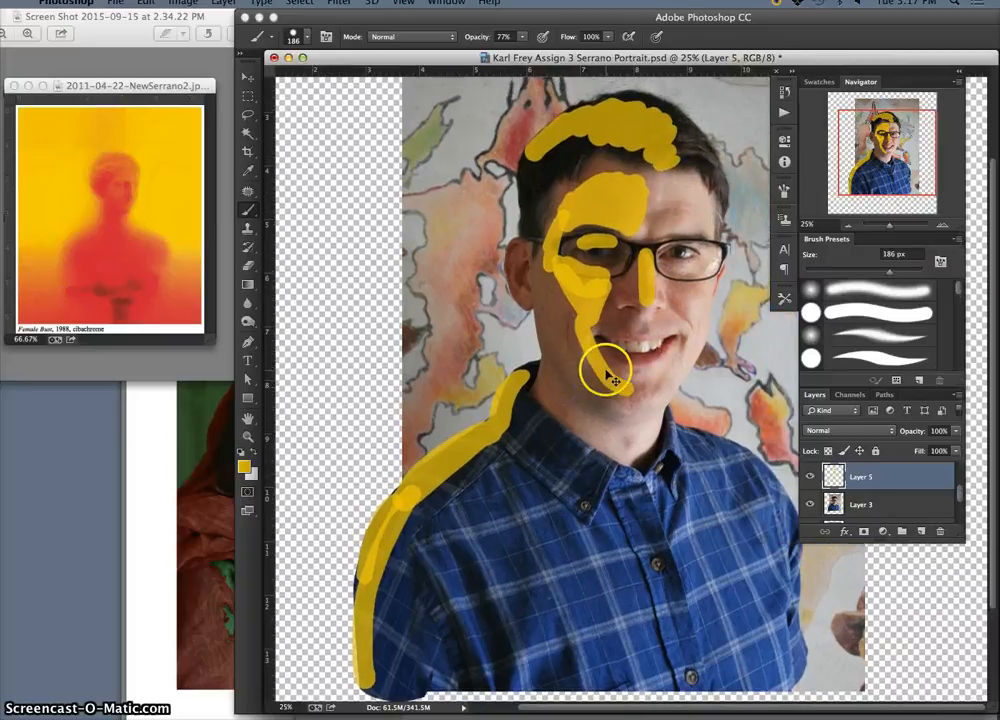
{"action": "key", "text": "super+minus"}
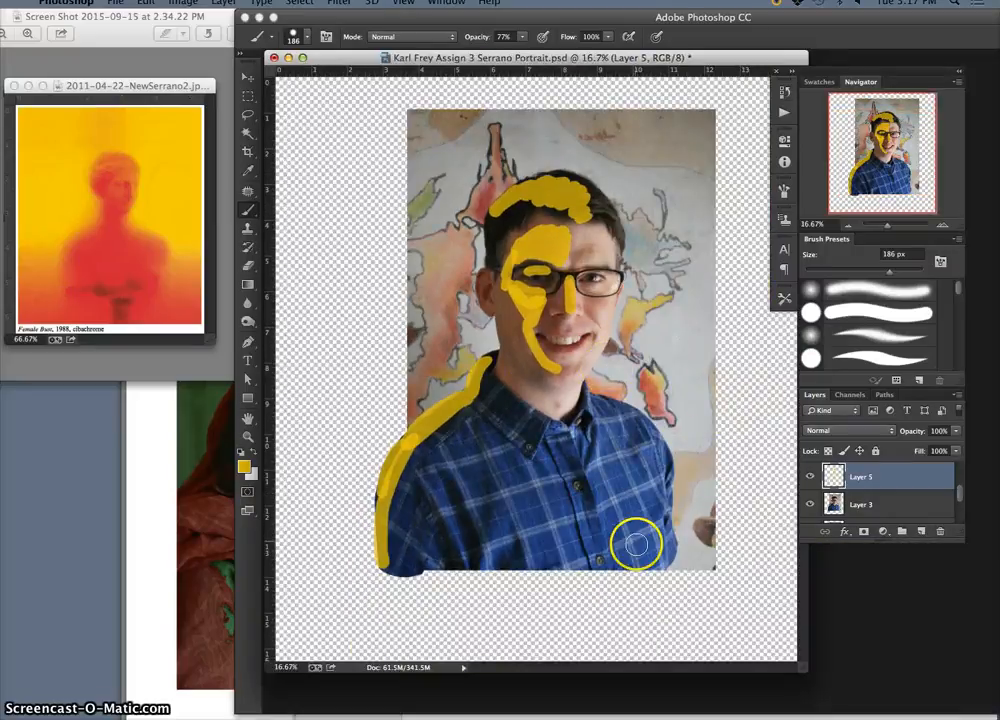
{"action": "left_click_drag", "start_coordinate": [886, 483], "coordinate": [884, 495]}
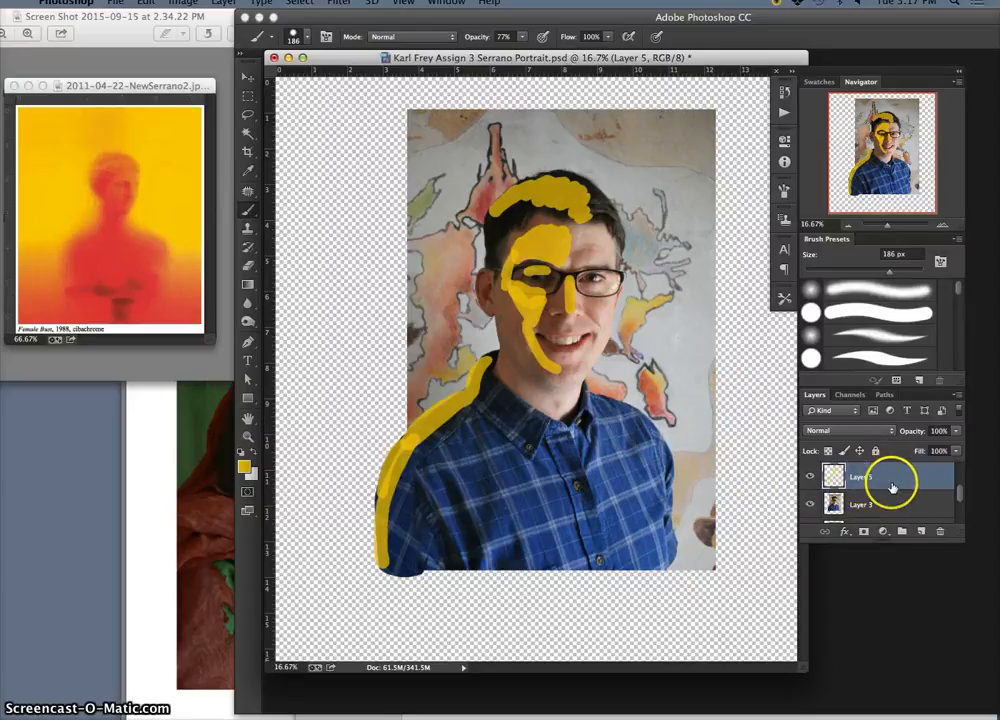
{"action": "left_click", "coordinate": [810, 476]}
{"action": "left_click", "coordinate": [890, 510]}
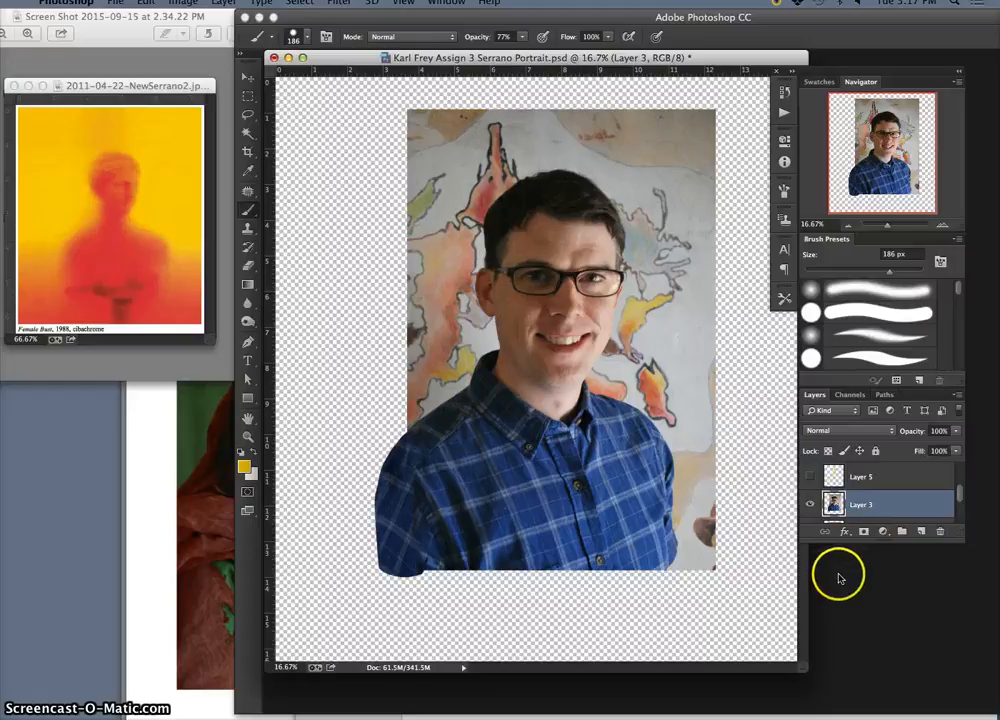
{"action": "left_click", "coordinate": [921, 532]}
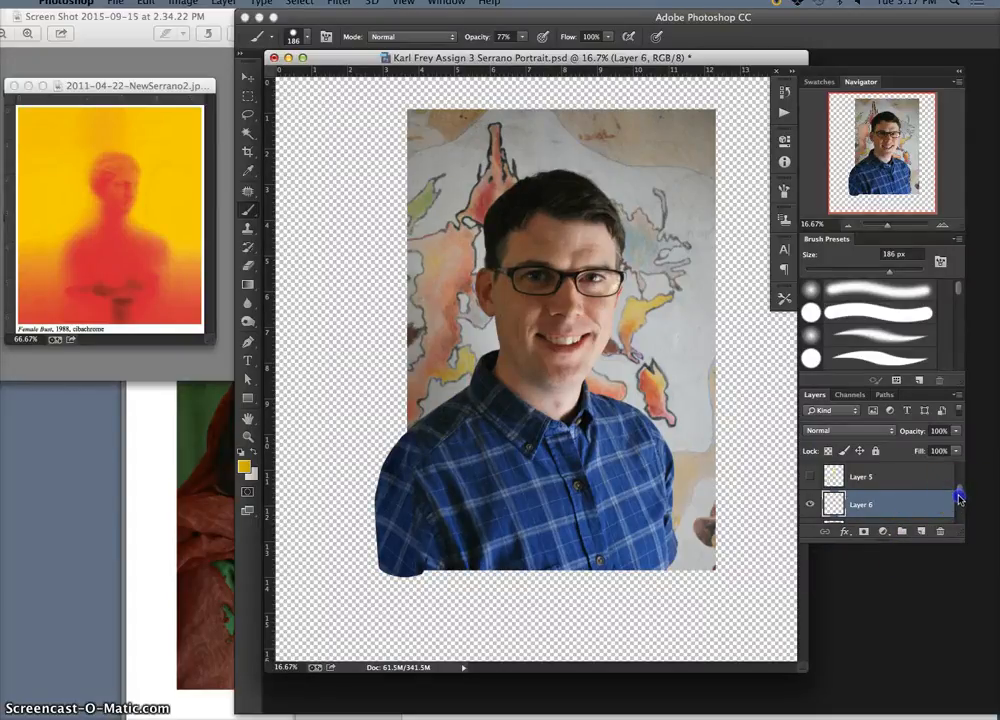
{"action": "left_click_drag", "start_coordinate": [959, 499], "coordinate": [959, 505]}
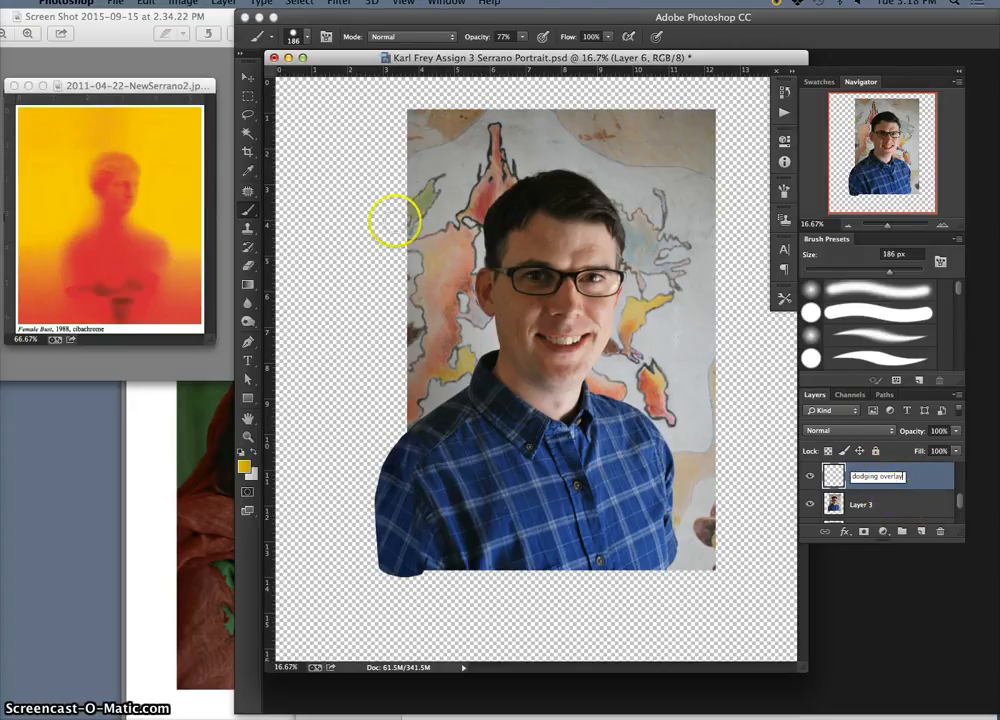
Fill the dodging overlay layer with 50% Gray, using Overlay as the fill's blending mode
{"action": "left_click", "coordinate": [146, 3]}
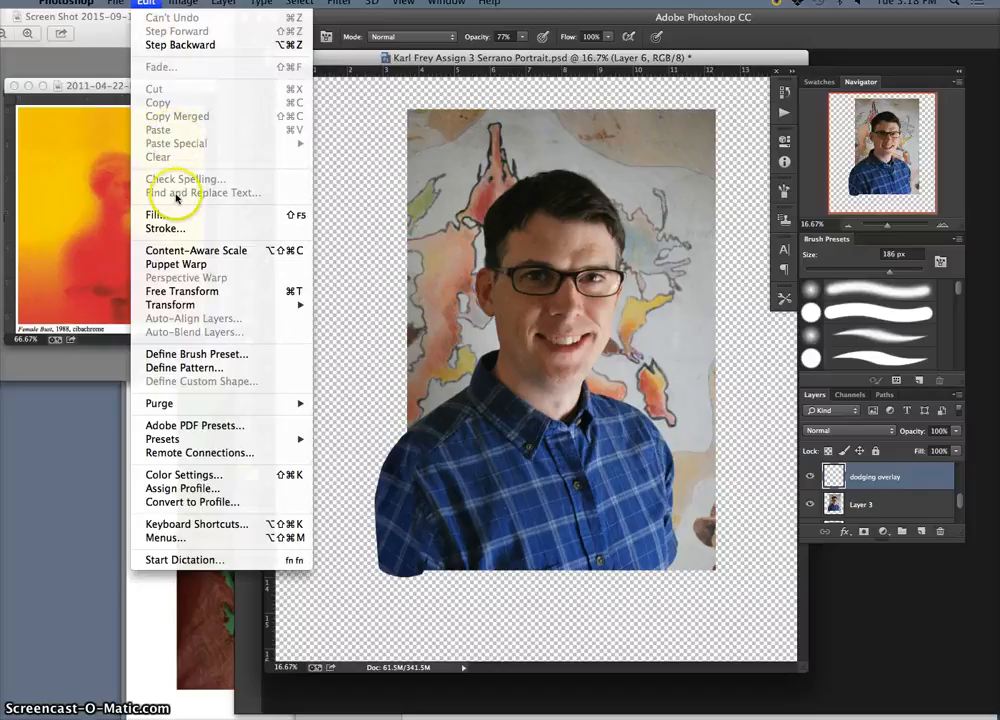
{"action": "left_click", "coordinate": [156, 214]}
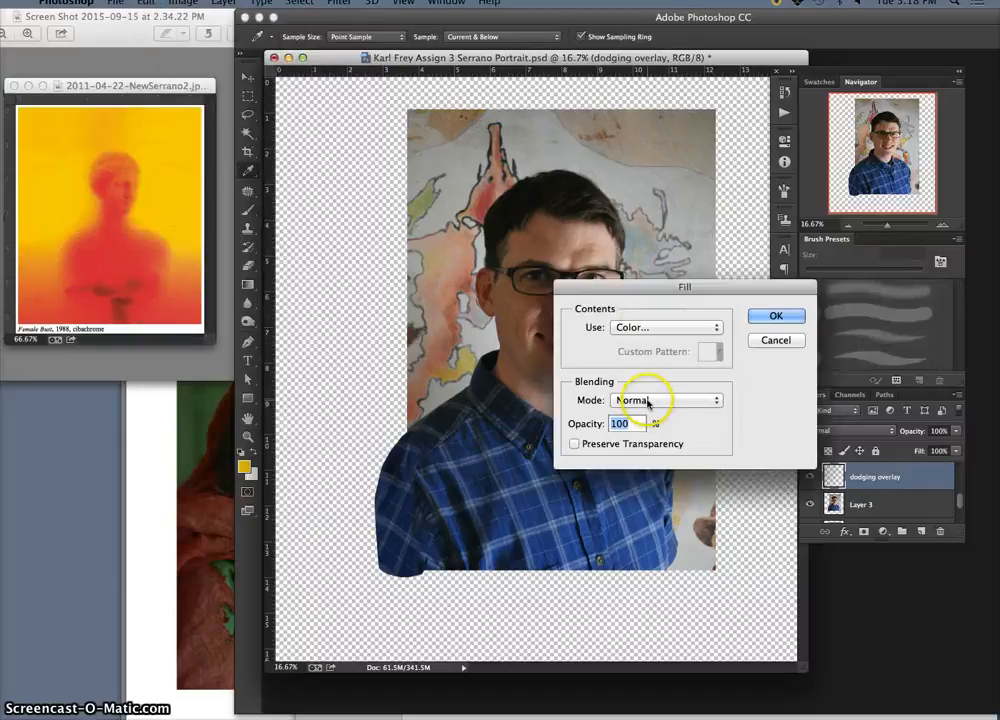
{"action": "left_click", "coordinate": [643, 329]}
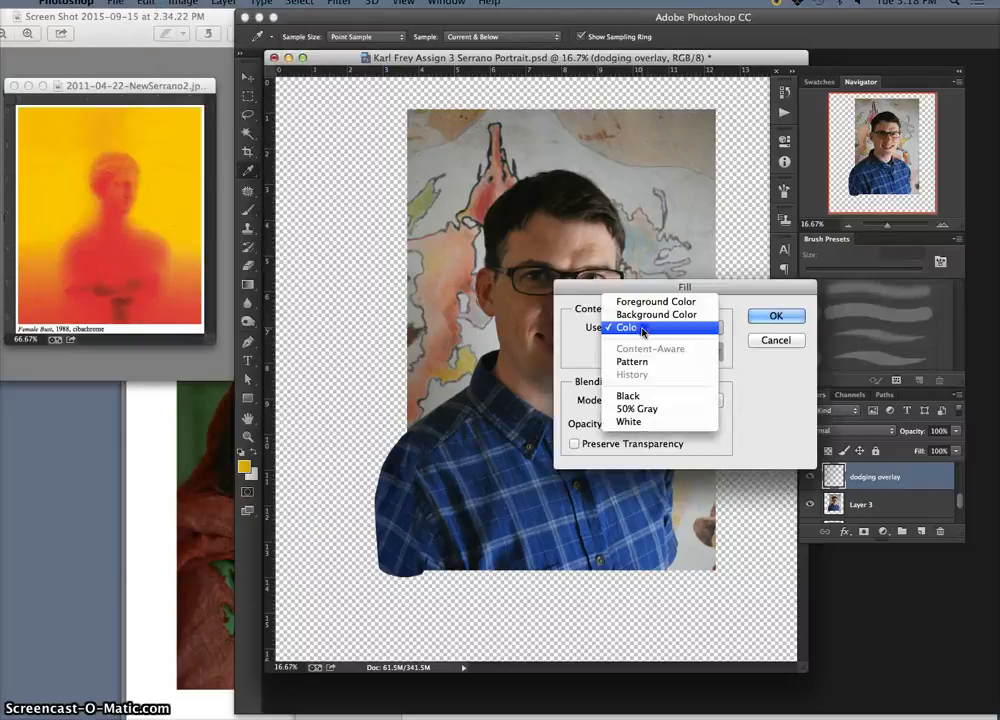
{"action": "left_click", "coordinate": [640, 408]}
{"action": "double_click", "coordinate": [625, 424]}
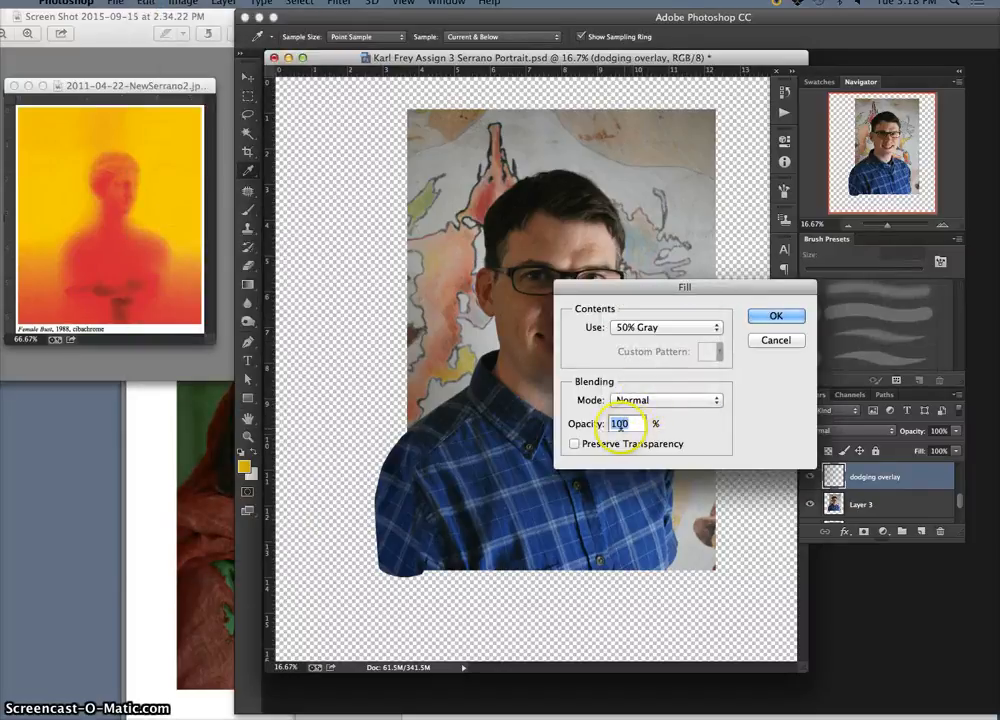
{"action": "left_click", "coordinate": [655, 400]}
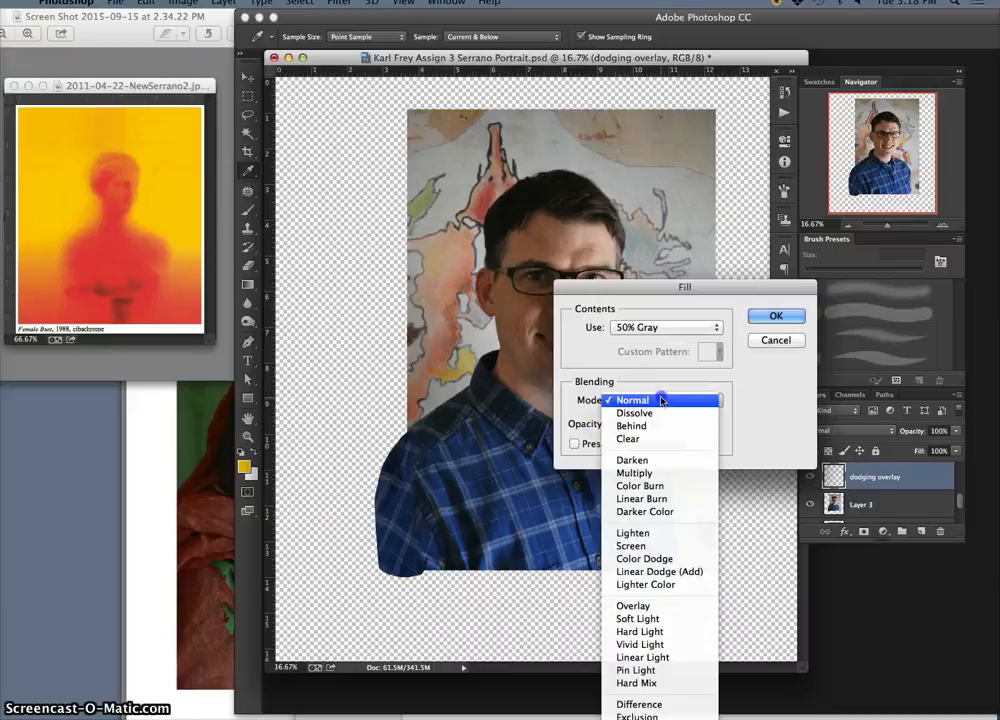
{"action": "left_click", "coordinate": [655, 606]}
{"action": "left_click", "coordinate": [773, 315]}
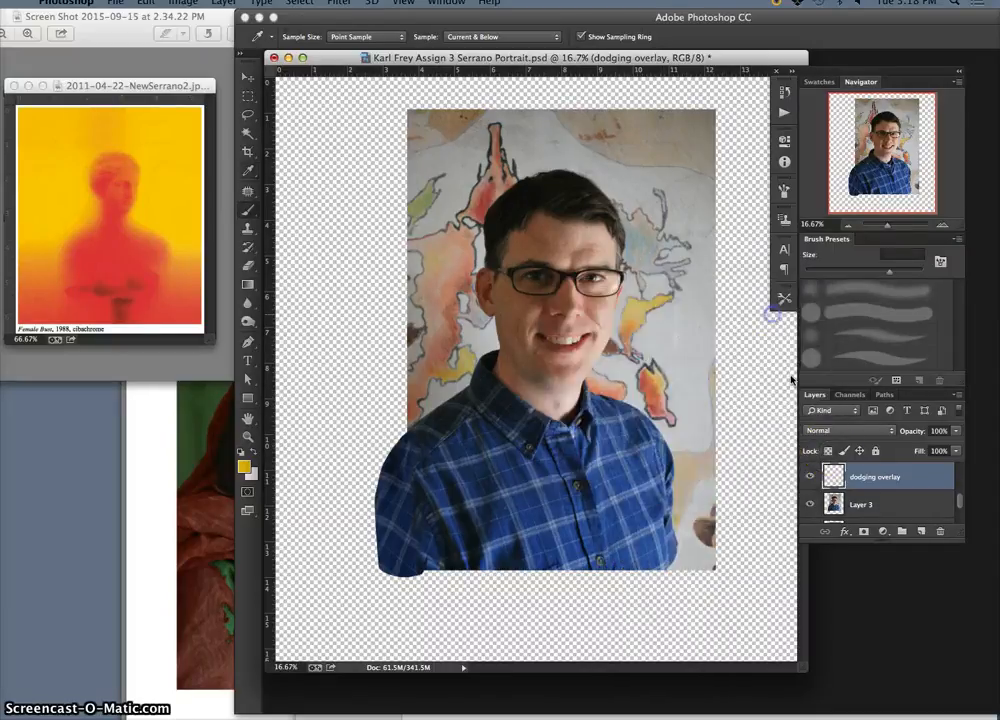
Set the blend mode of the dodging overlay layer to Overlay
{"action": "key", "text": "b"}
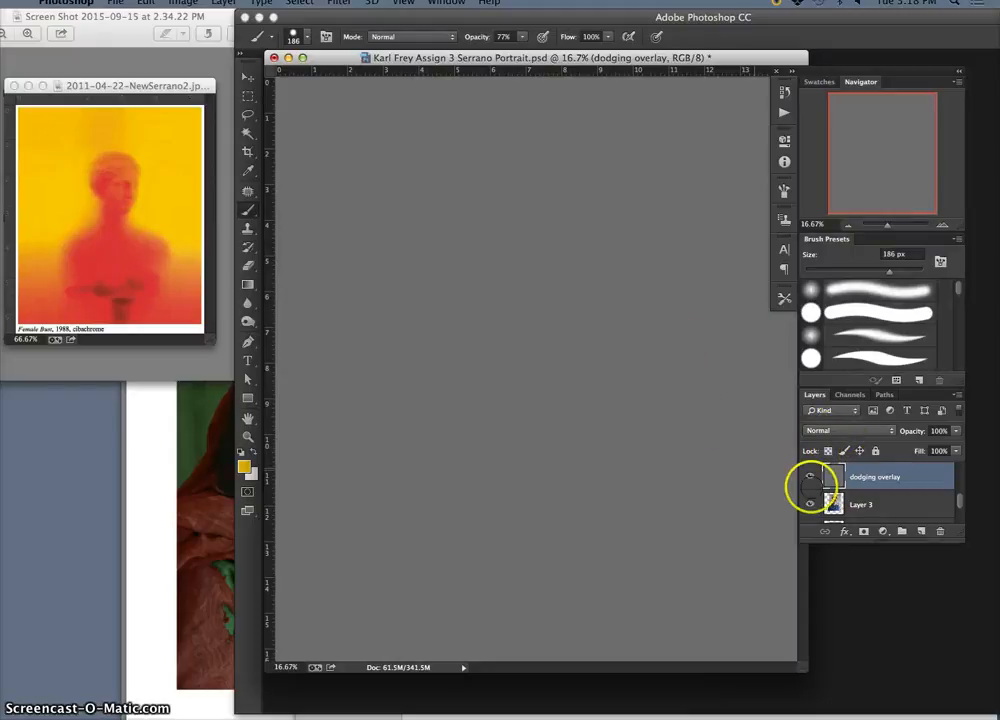
{"action": "left_click", "coordinate": [847, 431]}
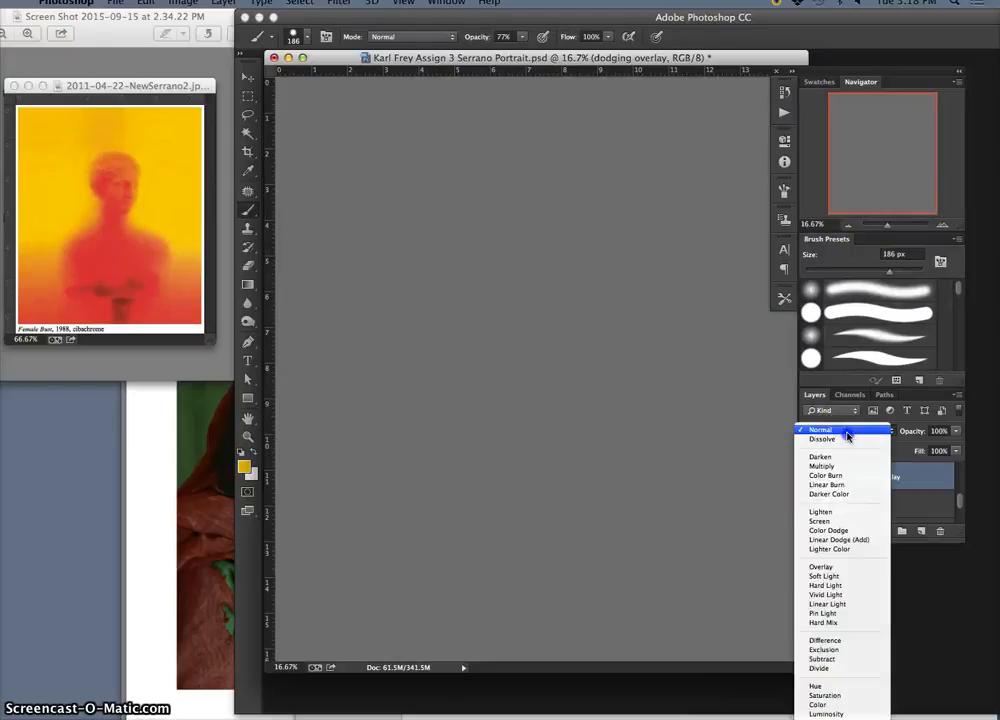
{"action": "left_click", "coordinate": [828, 566]}
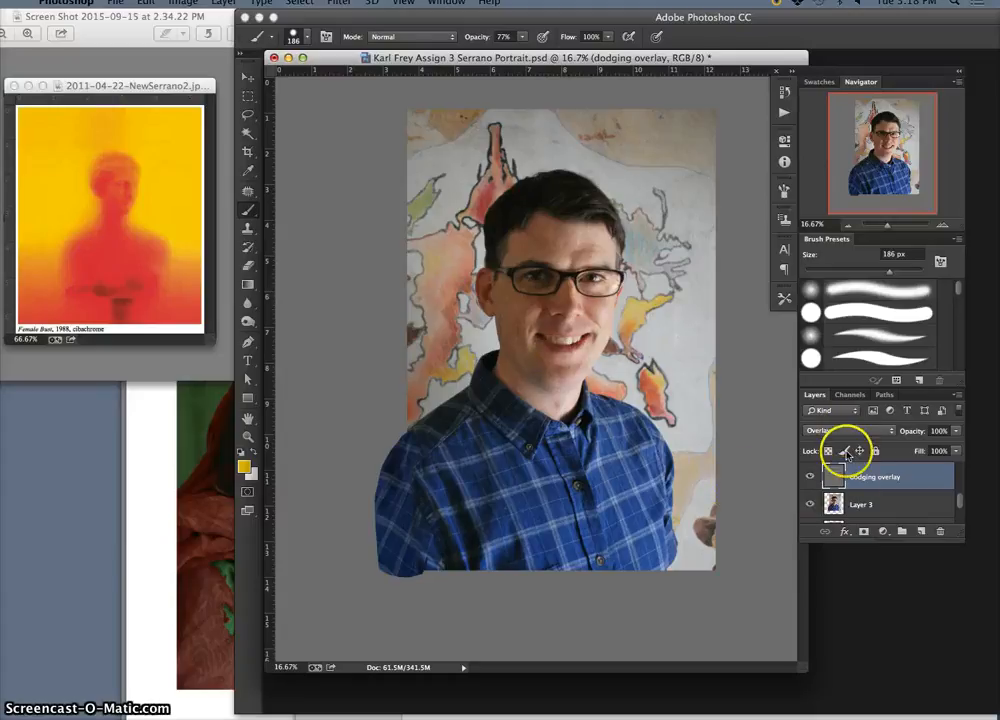
{"action": "double_click", "coordinate": [868, 484]}
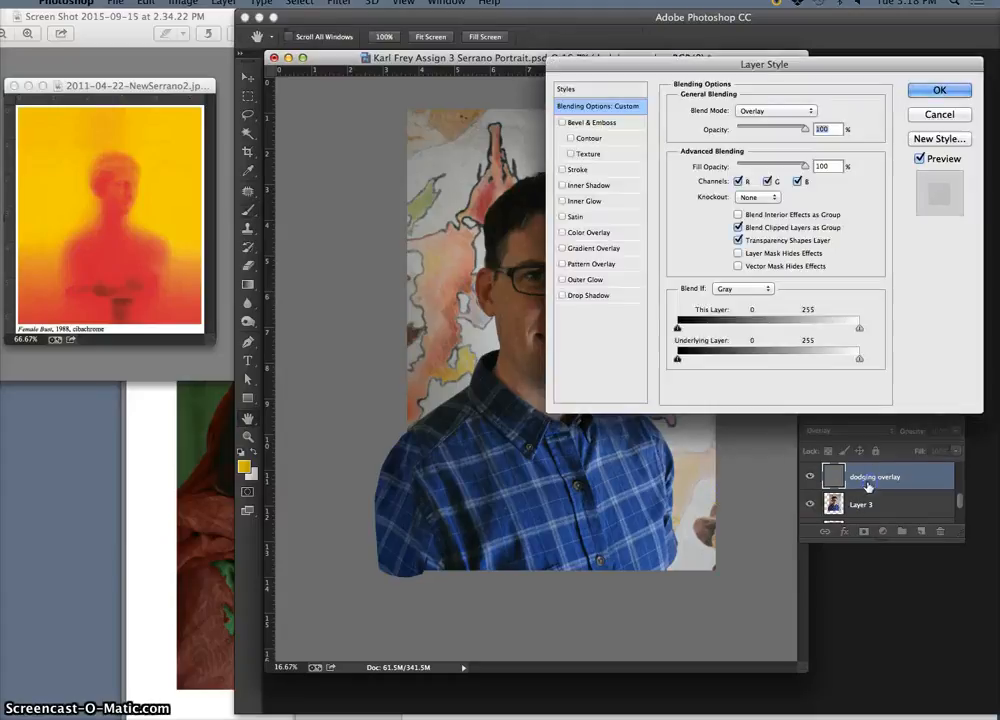
{"action": "left_click", "coordinate": [944, 115]}
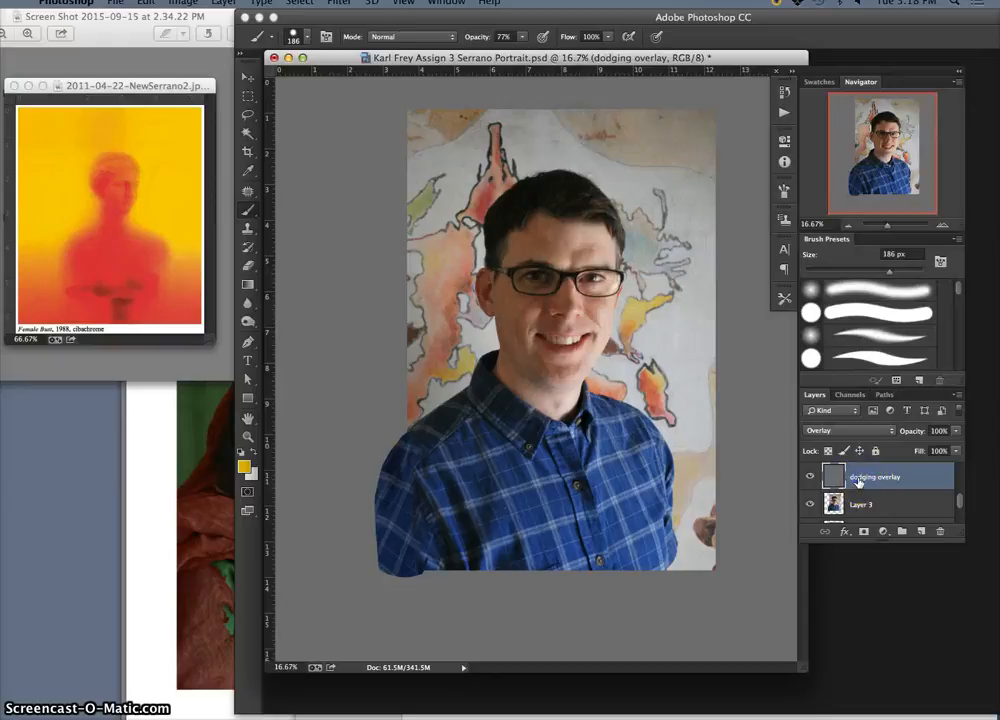
{"action": "left_click", "coordinate": [843, 432]}
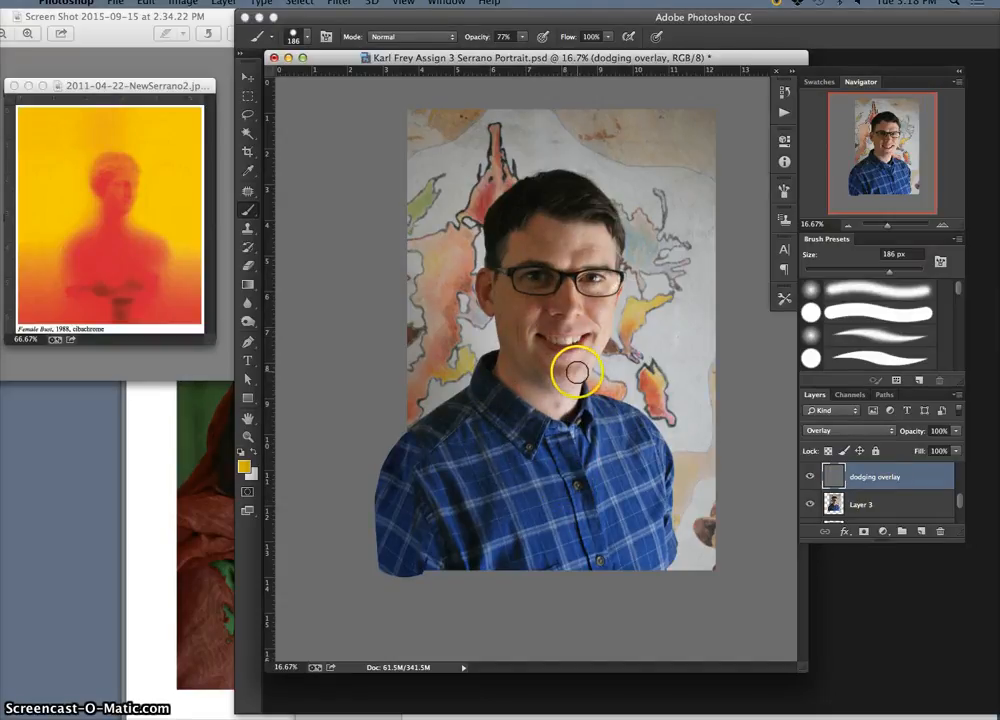
Switch to the Dodge tool and set its exposure to 20%
{"action": "left_click_drag", "start_coordinate": [248, 322], "coordinate": [274, 322]}
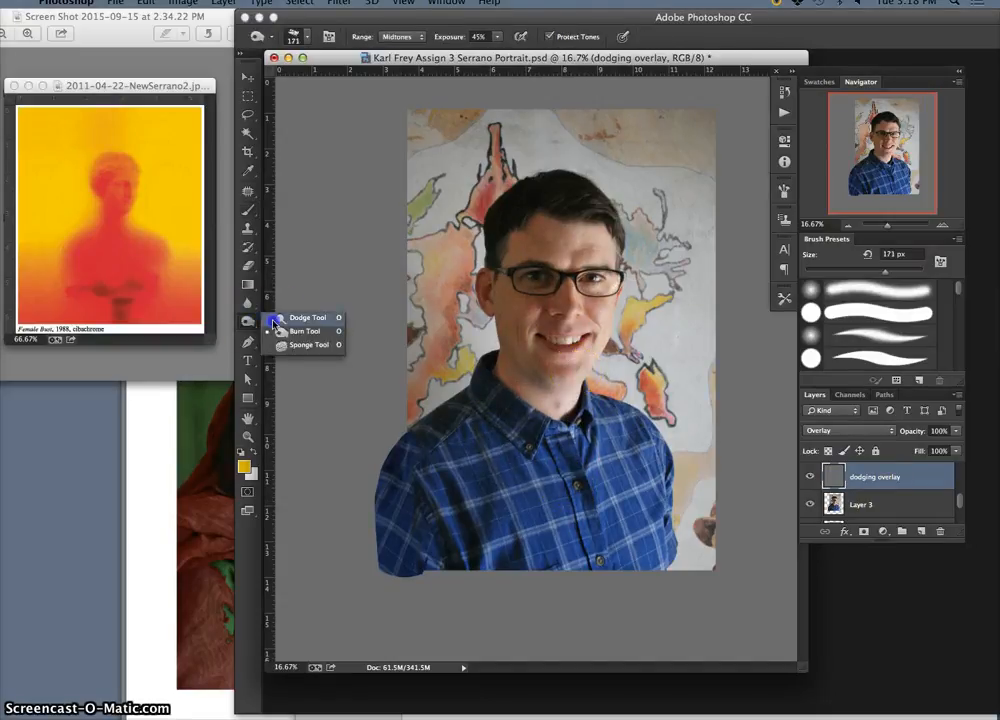
{"action": "left_click", "coordinate": [275, 318]}
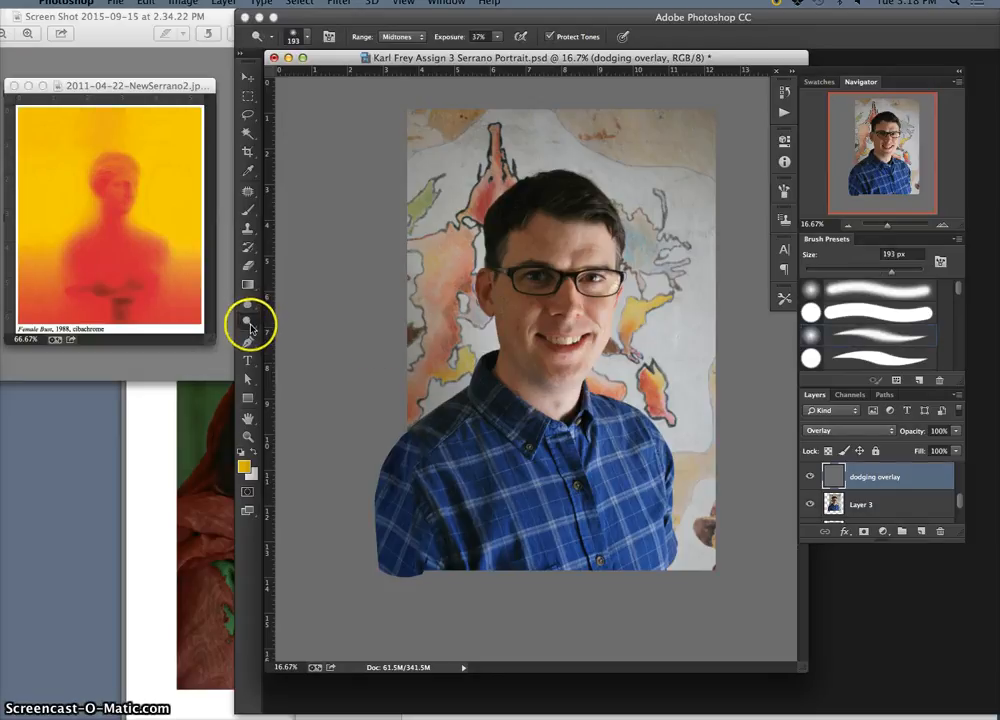
{"action": "left_click", "coordinate": [308, 40]}
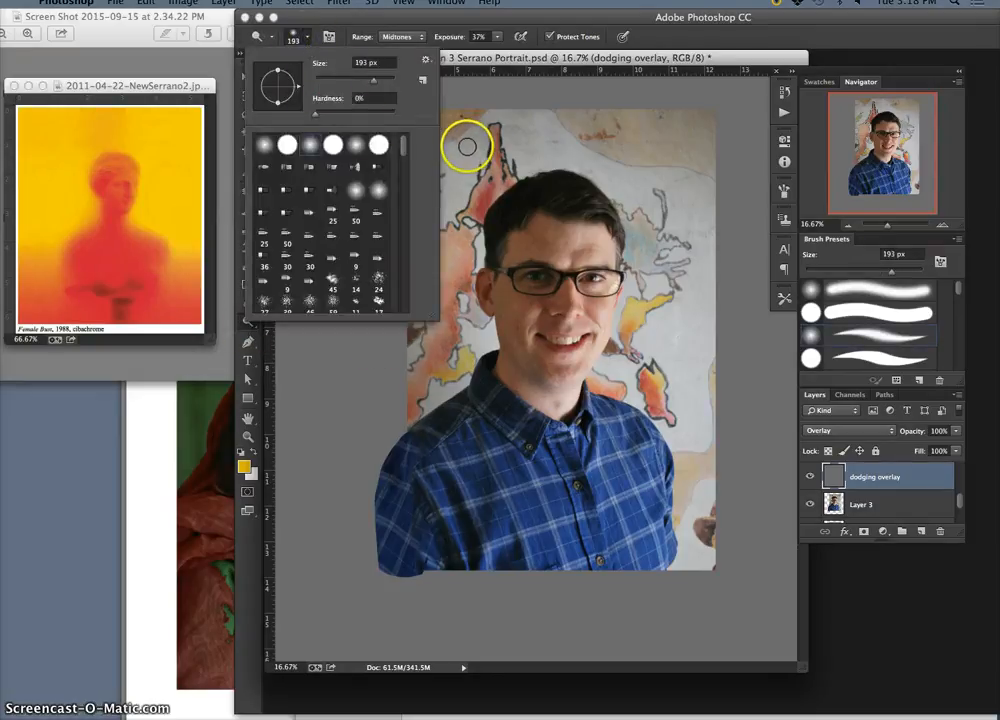
{"action": "left_click", "coordinate": [497, 36]}
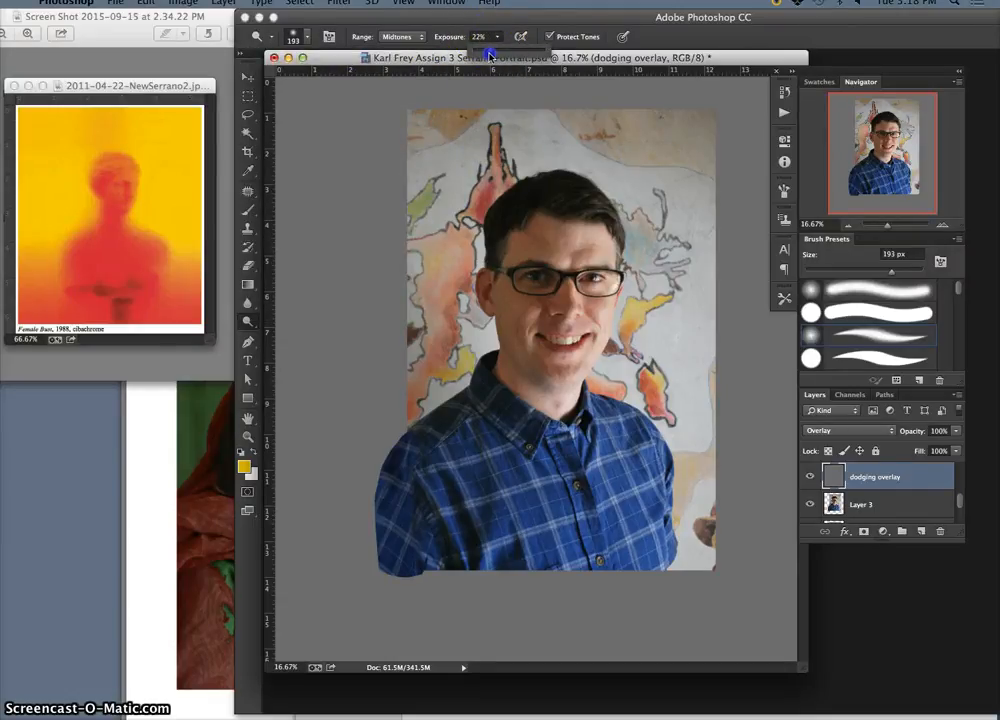
{"action": "left_click_drag", "start_coordinate": [485, 53], "coordinate": [487, 54]}
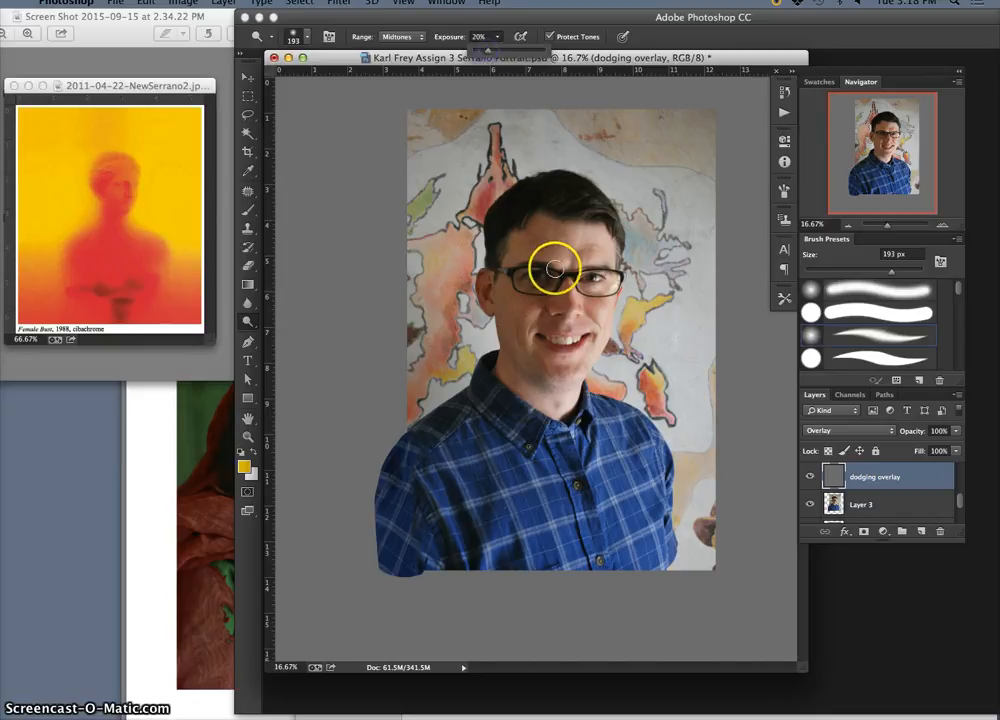
Set the dodge brush to 379 px with 0% hardness, keeping Midtones as its range
{"action": "left_click", "coordinate": [304, 37]}
{"action": "left_click", "coordinate": [315, 113]}
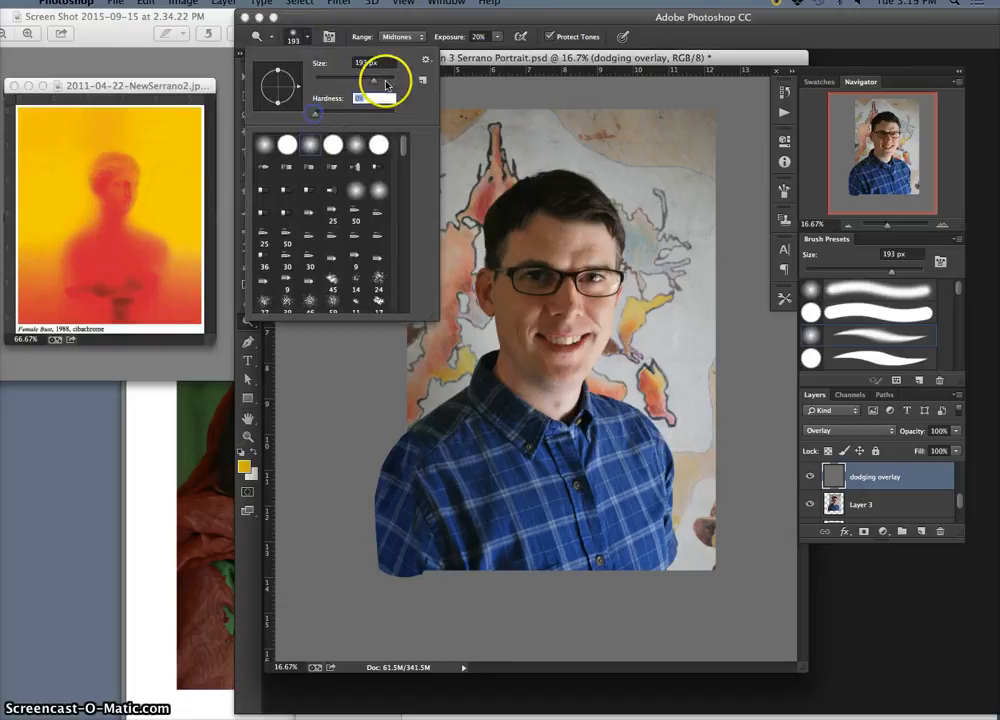
{"action": "left_click", "coordinate": [386, 84]}
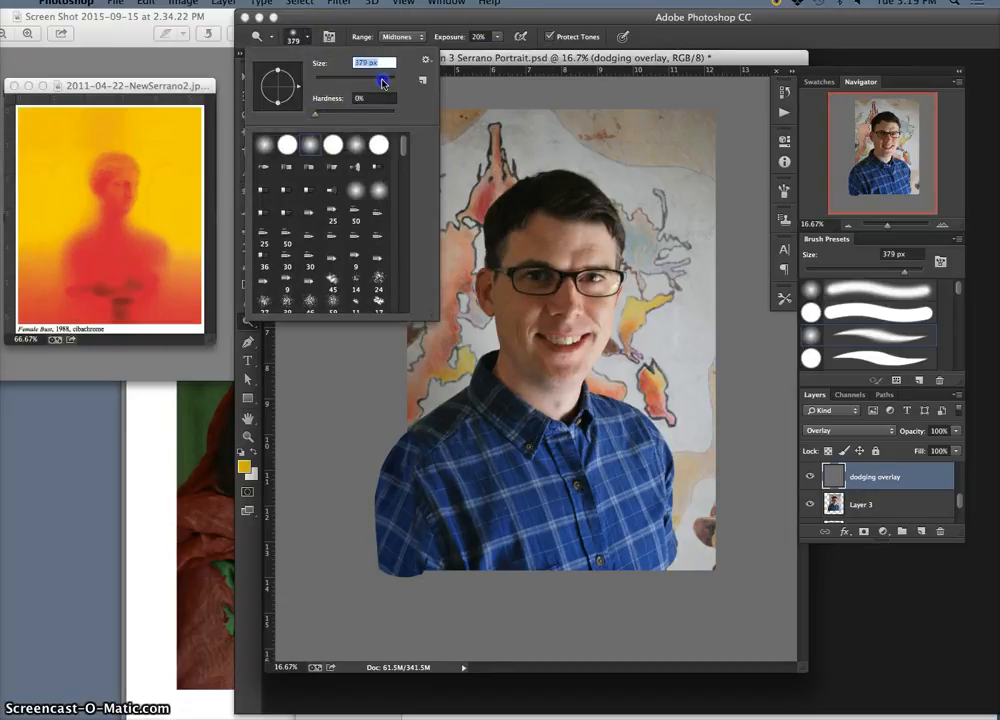
{"action": "left_click", "coordinate": [410, 36]}
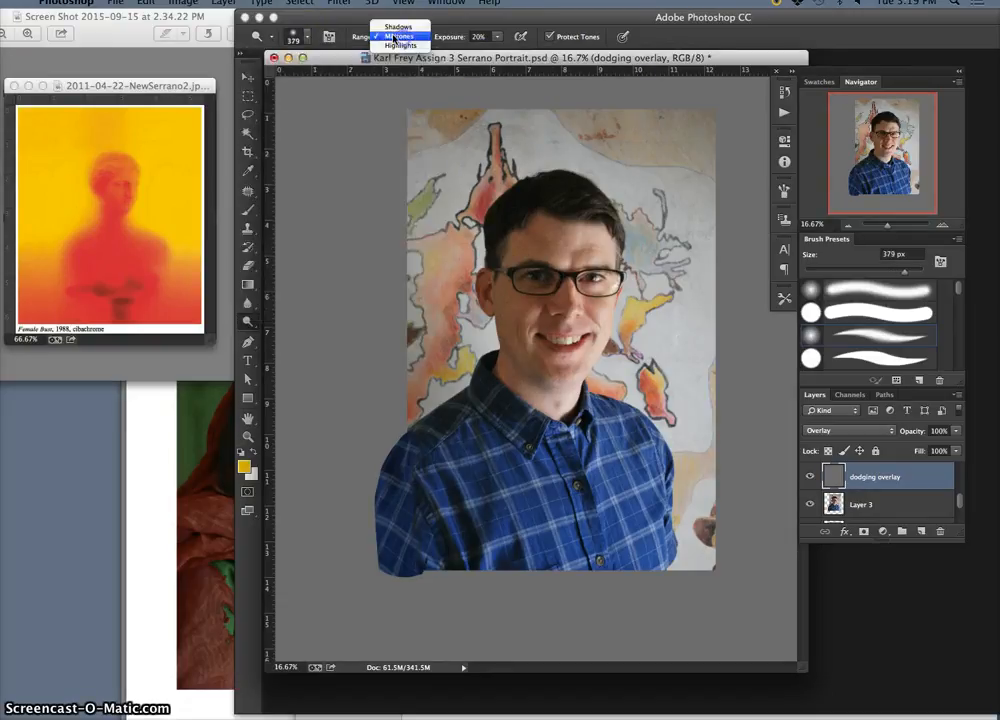
{"action": "left_click", "coordinate": [398, 37]}
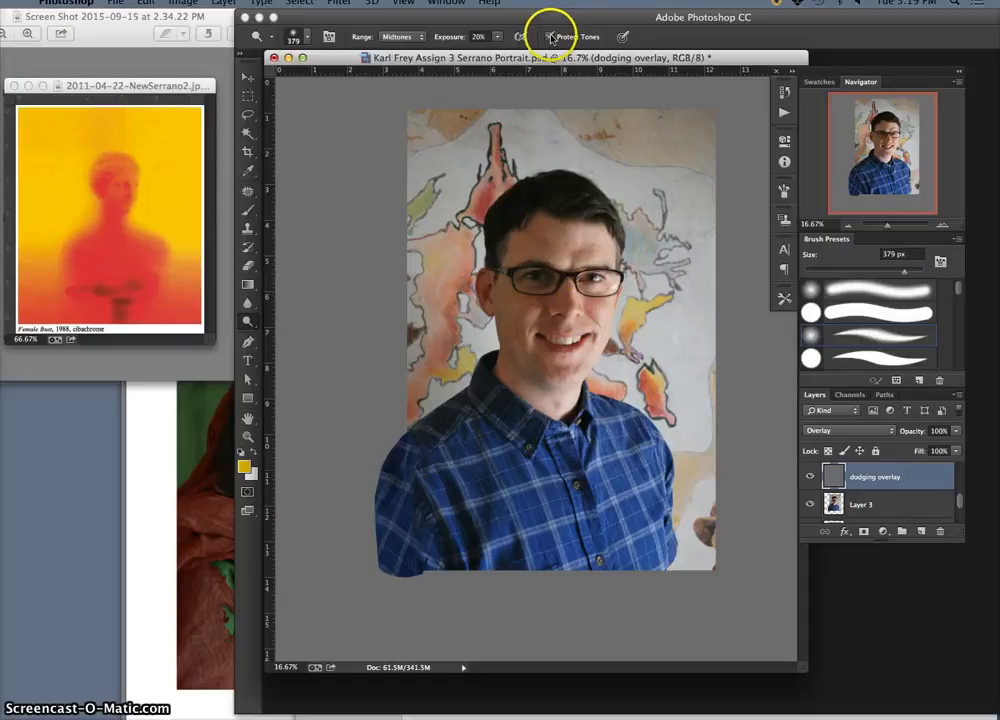
Lighten the forehead and the viewer-left temple on the dodging overlay layer with dodge strokes
{"action": "right_click", "coordinate": [554, 259]}
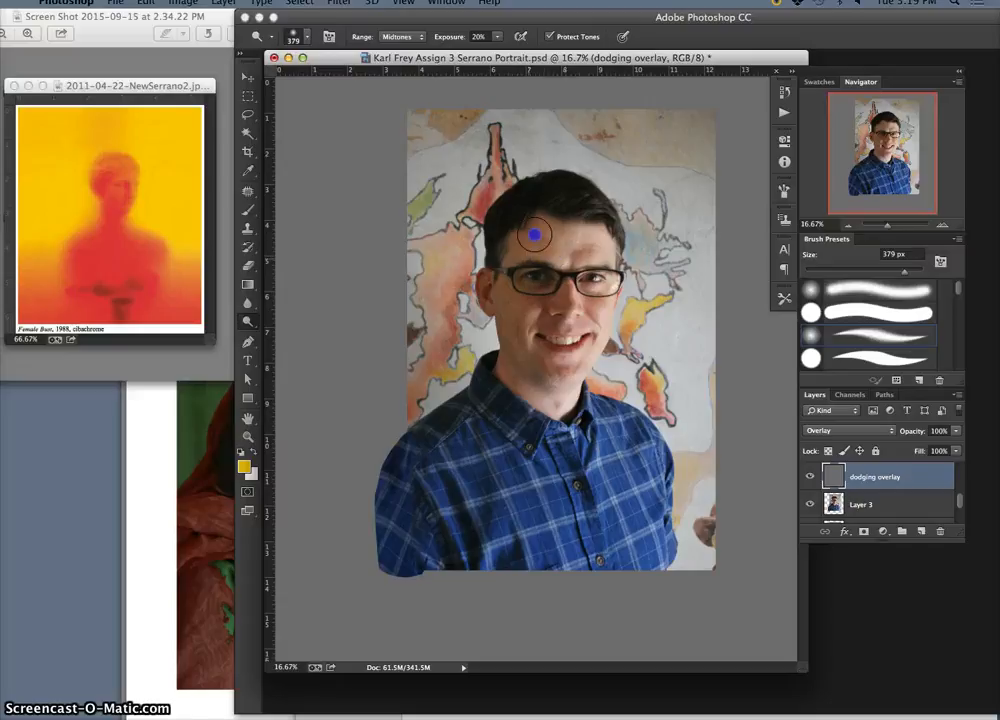
{"action": "left_click_drag", "start_coordinate": [516, 251], "coordinate": [513, 279]}
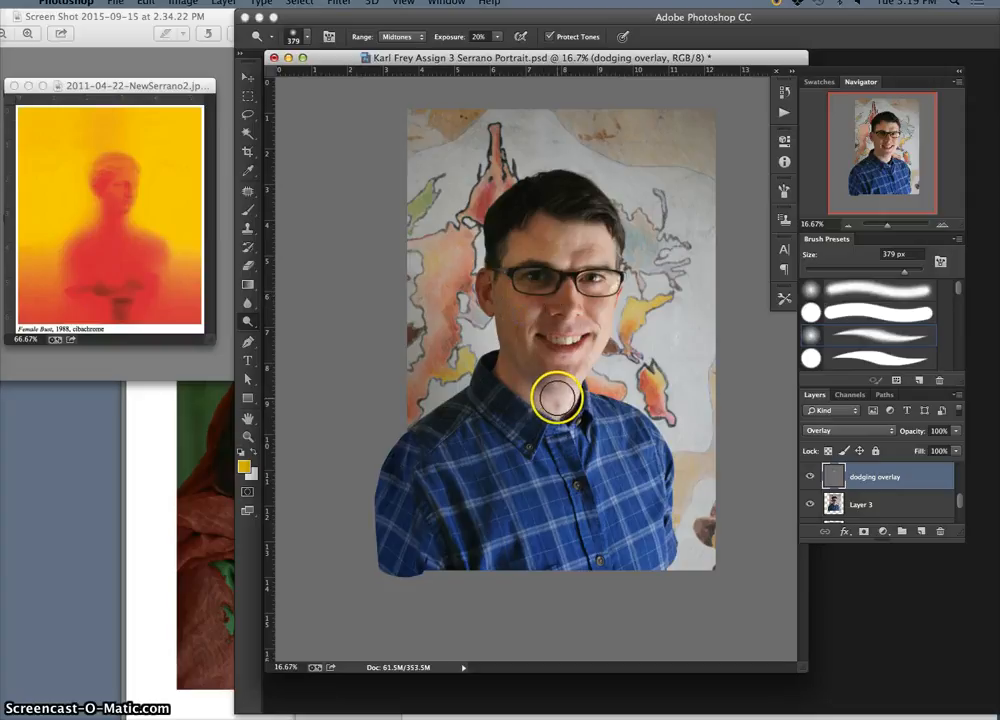
{"action": "key", "text": "super+plus"}
{"action": "key", "text": "super+plus"}
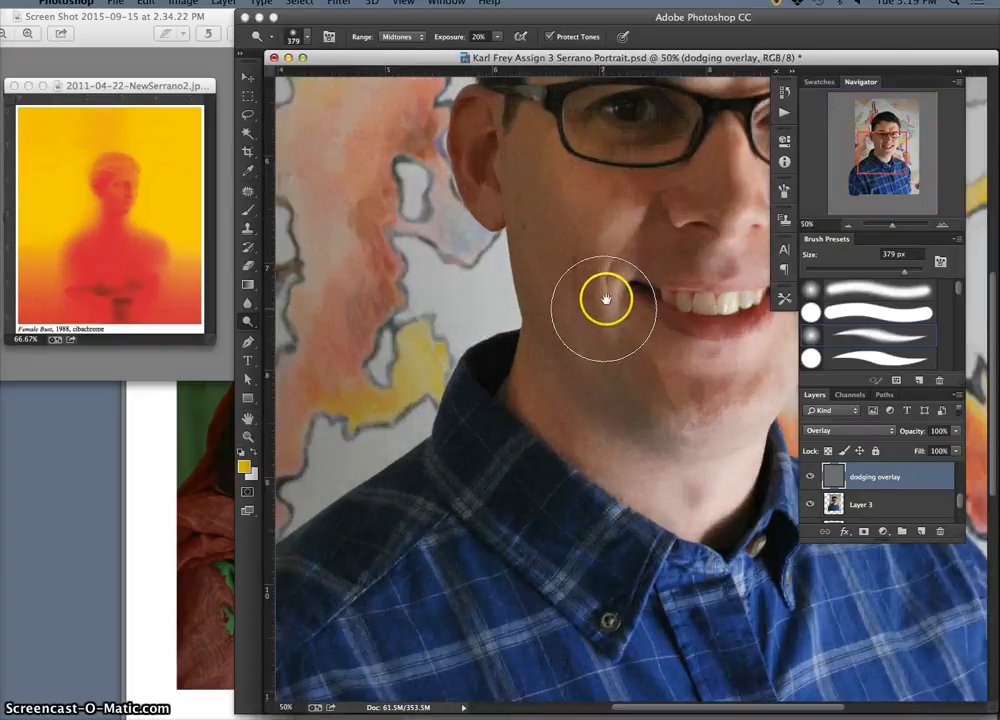
{"action": "left_click_drag", "start_coordinate": [511, 357], "coordinate": [451, 425]}
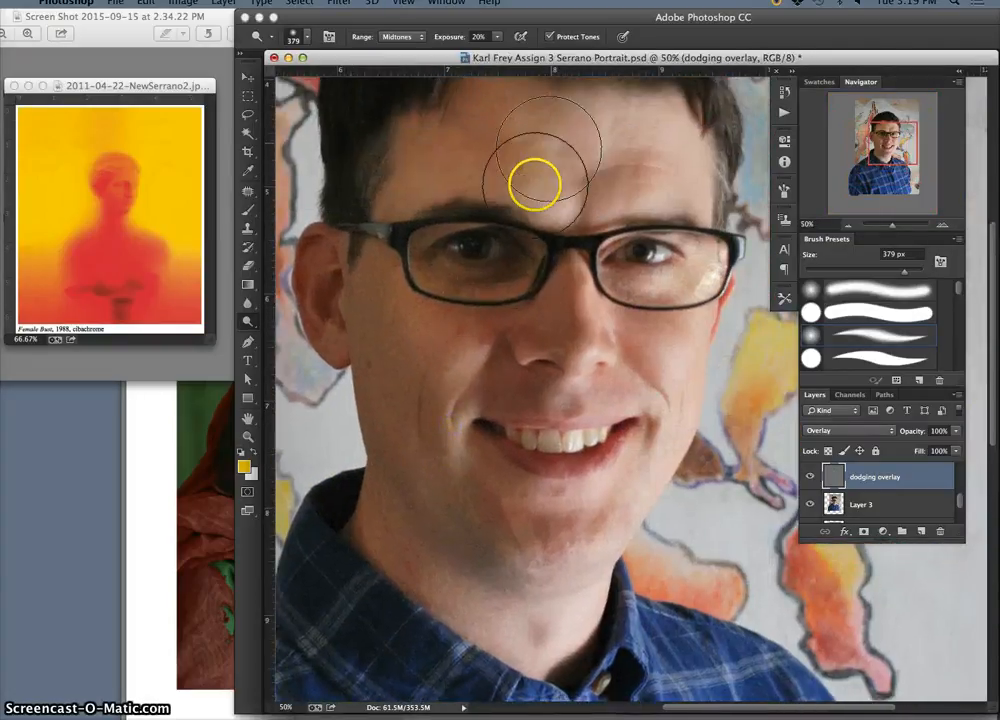
{"action": "mouse_move", "coordinate": [536, 150]}
{"action": "left_mouse_down"}
{"action": "mouse_move", "coordinate": [522, 179]}
{"action": "mouse_move", "coordinate": [524, 106]}
{"action": "mouse_move", "coordinate": [484, 174]}
{"action": "mouse_move", "coordinate": [475, 123]}
{"action": "mouse_move", "coordinate": [420, 192]}
{"action": "left_mouse_up"}
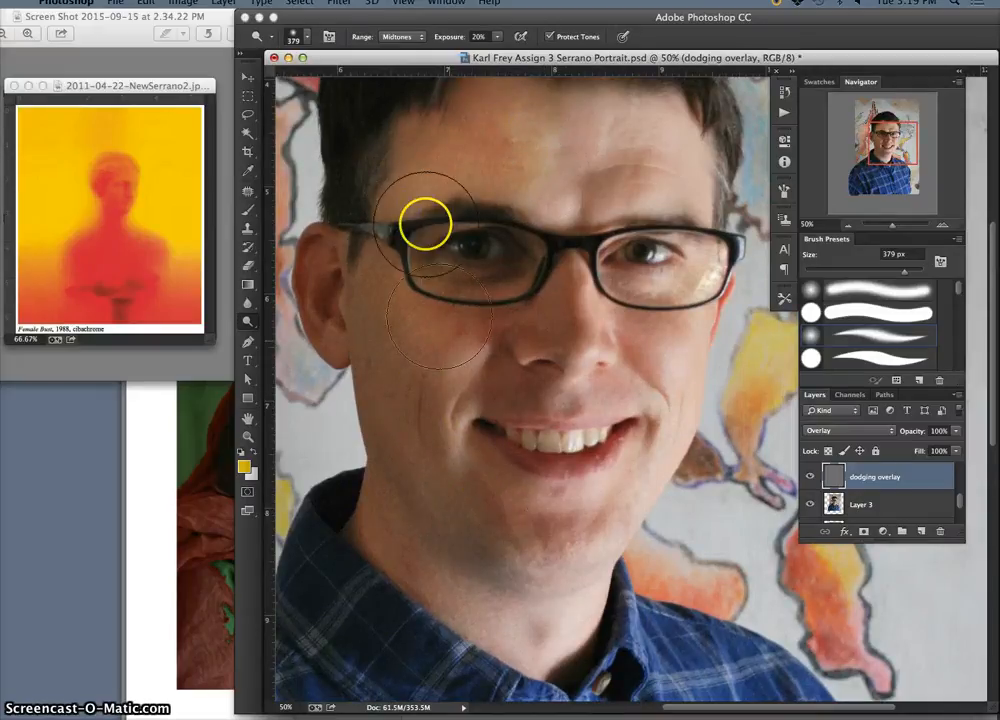
Lower the dodge exposure to 10% and lighten the viewer-left eye area, nose, cheek and forehead
{"action": "left_click_drag", "start_coordinate": [498, 38], "coordinate": [489, 50]}
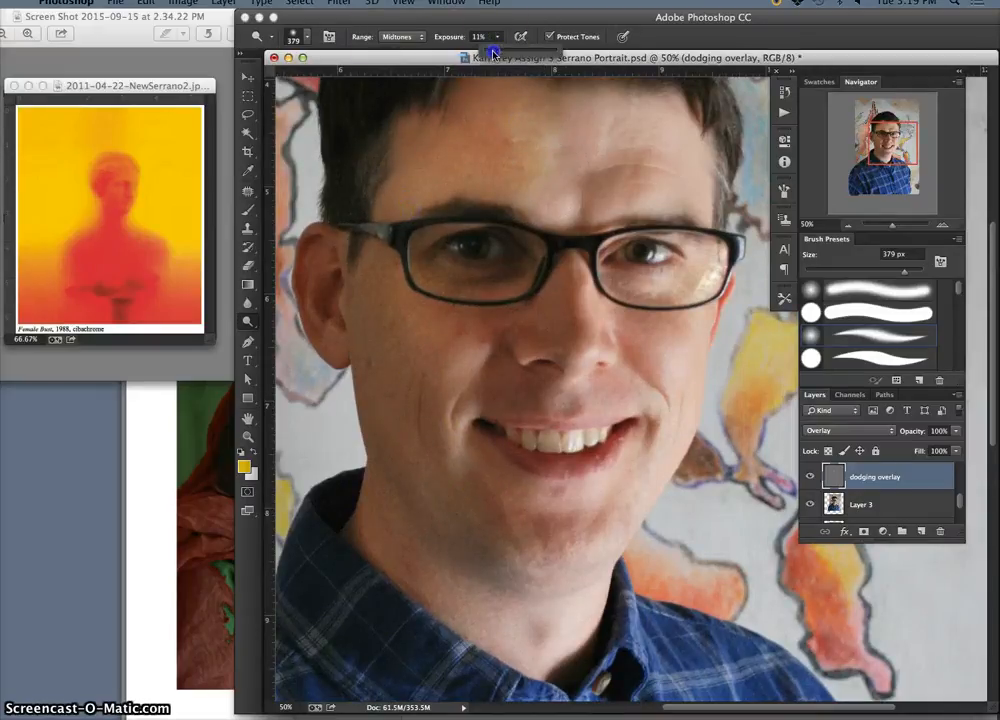
{"action": "mouse_move", "coordinate": [464, 223]}
{"action": "left_mouse_down"}
{"action": "mouse_move", "coordinate": [496, 292]}
{"action": "mouse_move", "coordinate": [489, 257]}
{"action": "mouse_move", "coordinate": [471, 244]}
{"action": "mouse_move", "coordinate": [438, 251]}
{"action": "mouse_move", "coordinate": [544, 309]}
{"action": "mouse_move", "coordinate": [517, 286]}
{"action": "mouse_move", "coordinate": [502, 437]}
{"action": "mouse_move", "coordinate": [525, 353]}
{"action": "mouse_move", "coordinate": [556, 306]}
{"action": "mouse_move", "coordinate": [581, 293]}
{"action": "mouse_move", "coordinate": [578, 276]}
{"action": "mouse_move", "coordinate": [582, 335]}
{"action": "mouse_move", "coordinate": [577, 263]}
{"action": "mouse_move", "coordinate": [582, 330]}
{"action": "left_mouse_up"}
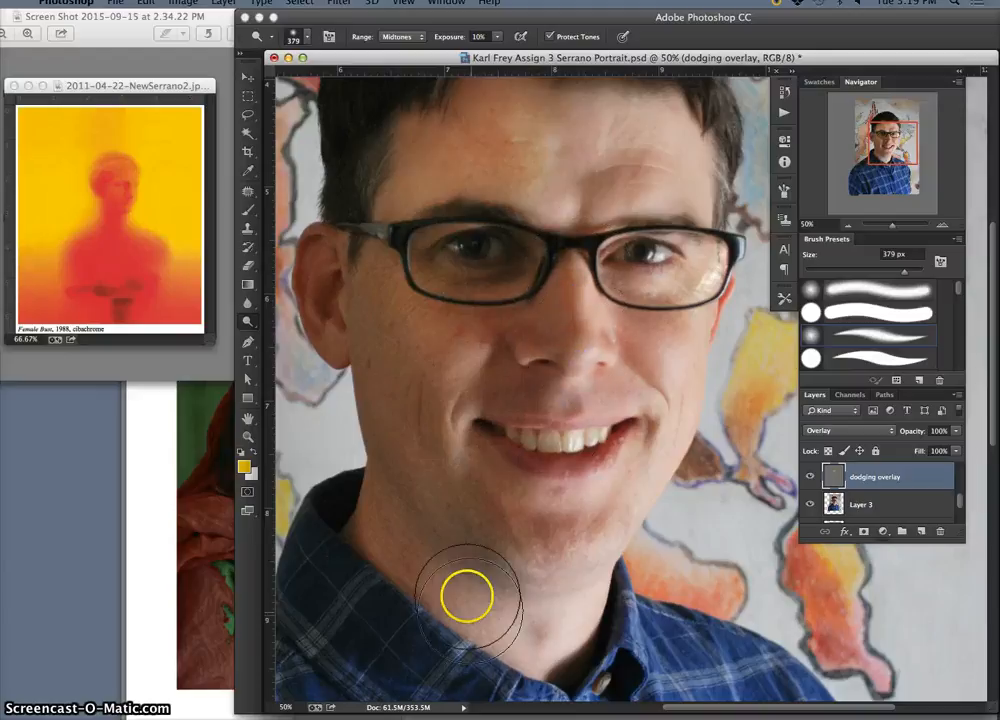
{"action": "mouse_move", "coordinate": [405, 326]}
{"action": "left_mouse_down"}
{"action": "mouse_move", "coordinate": [391, 373]}
{"action": "mouse_move", "coordinate": [391, 283]}
{"action": "mouse_move", "coordinate": [418, 235]}
{"action": "mouse_move", "coordinate": [429, 166]}
{"action": "mouse_move", "coordinate": [463, 135]}
{"action": "left_mouse_up"}
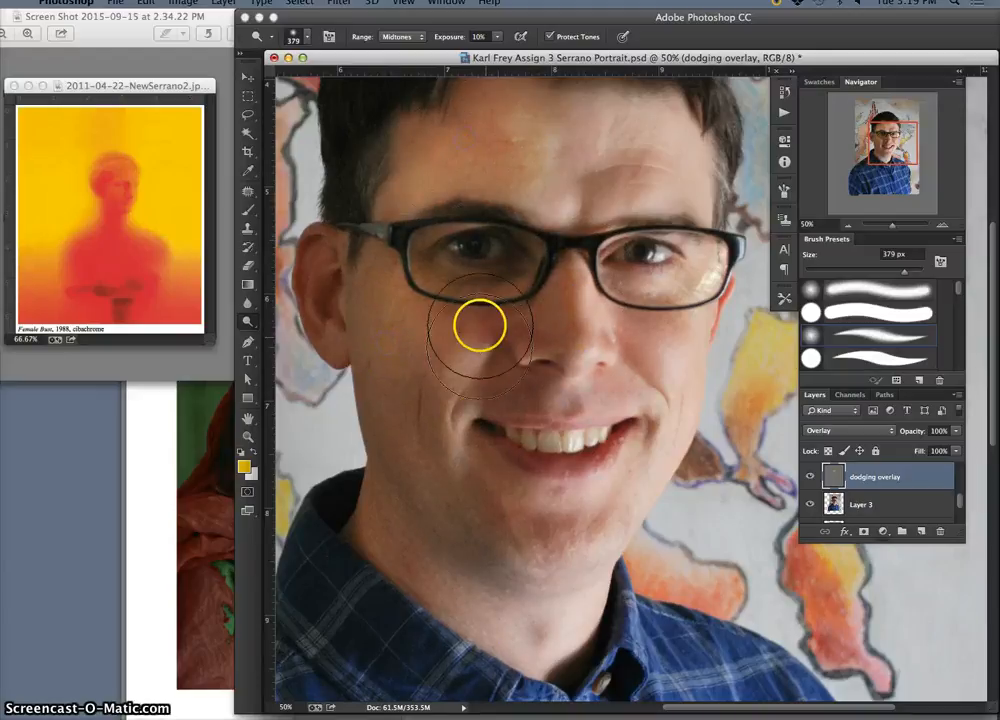
Lighten the viewer-left cheek, the side of the mouth and the forehead on the dodging overlay layer with dodge strokes
{"action": "mouse_move", "coordinate": [468, 313]}
{"action": "left_mouse_down"}
{"action": "mouse_move", "coordinate": [446, 317]}
{"action": "mouse_move", "coordinate": [484, 307]}
{"action": "mouse_move", "coordinate": [451, 339]}
{"action": "mouse_move", "coordinate": [451, 305]}
{"action": "mouse_move", "coordinate": [420, 303]}
{"action": "mouse_move", "coordinate": [476, 321]}
{"action": "mouse_move", "coordinate": [460, 386]}
{"action": "mouse_move", "coordinate": [489, 396]}
{"action": "mouse_move", "coordinate": [478, 400]}
{"action": "left_mouse_up"}
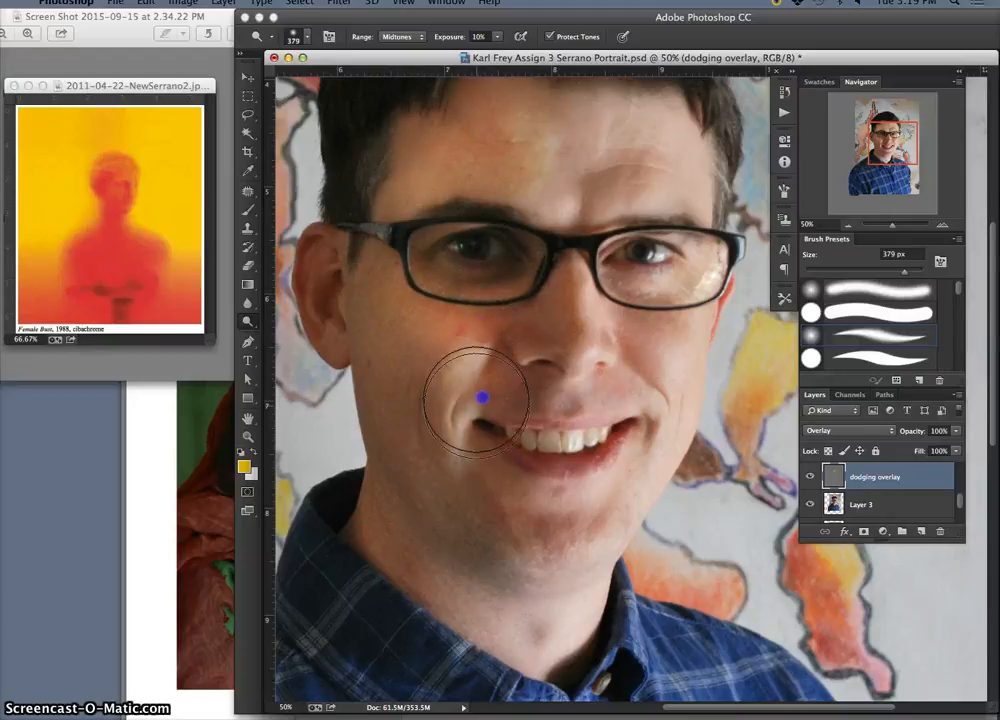
{"action": "mouse_move", "coordinate": [480, 462]}
{"action": "left_mouse_down"}
{"action": "mouse_move", "coordinate": [540, 498]}
{"action": "mouse_move", "coordinate": [532, 511]}
{"action": "mouse_move", "coordinate": [504, 492]}
{"action": "mouse_move", "coordinate": [532, 392]}
{"action": "mouse_move", "coordinate": [490, 380]}
{"action": "mouse_move", "coordinate": [530, 368]}
{"action": "left_mouse_up"}
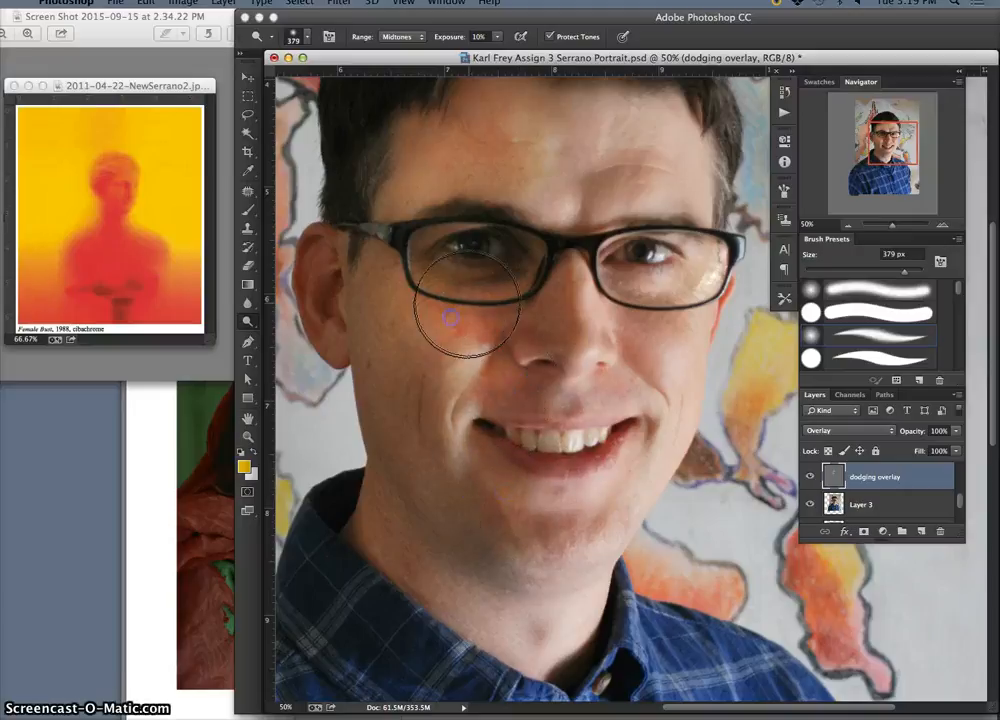
{"action": "mouse_move", "coordinate": [545, 138]}
{"action": "left_mouse_down"}
{"action": "mouse_move", "coordinate": [471, 150]}
{"action": "mouse_move", "coordinate": [487, 105]}
{"action": "mouse_move", "coordinate": [550, 97]}
{"action": "left_mouse_up"}
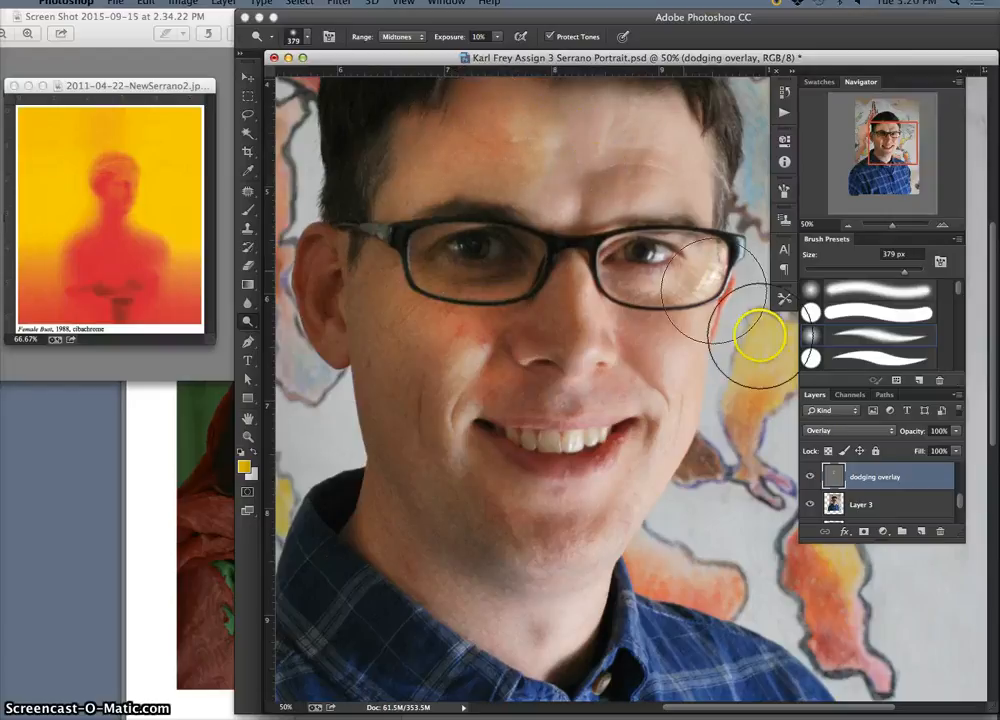
Try the dodging overlay layer at reduced opacity down to 0% and at 70%, and restore it to 100%
{"action": "key", "text": "super+minus"}
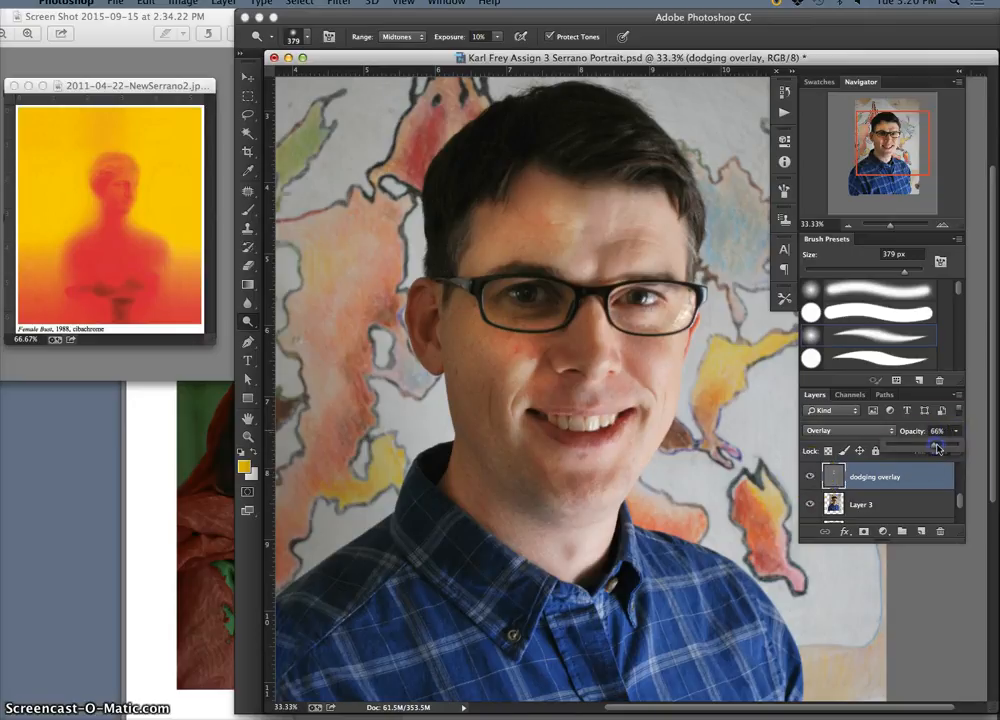
{"action": "left_click_drag", "start_coordinate": [937, 449], "coordinate": [887, 448]}
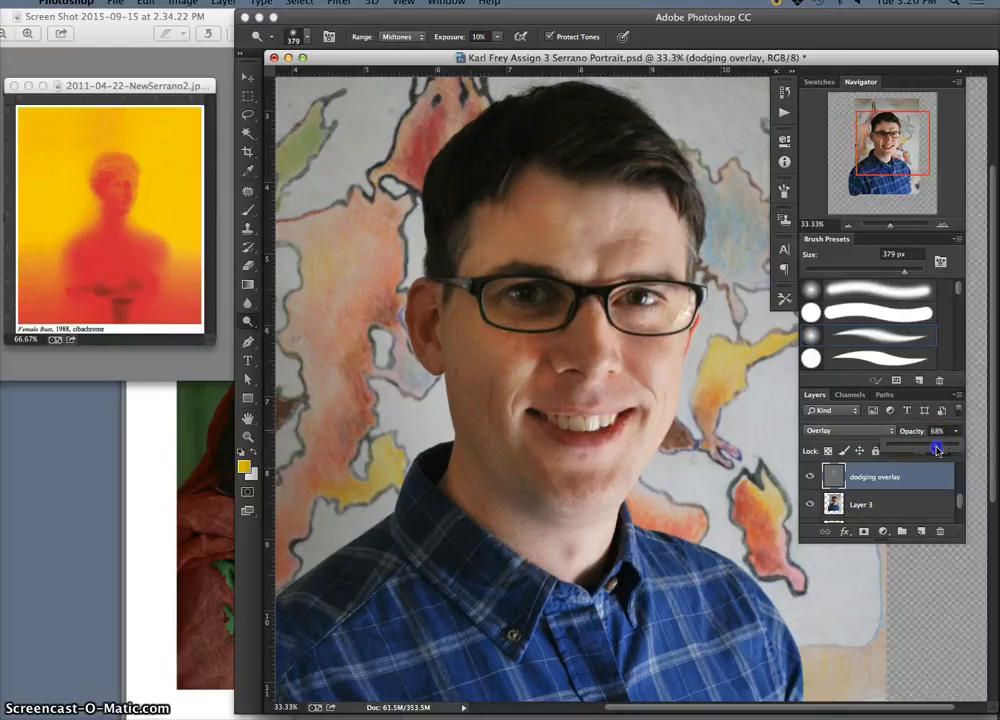
{"action": "left_click_drag", "start_coordinate": [929, 451], "coordinate": [937, 451]}
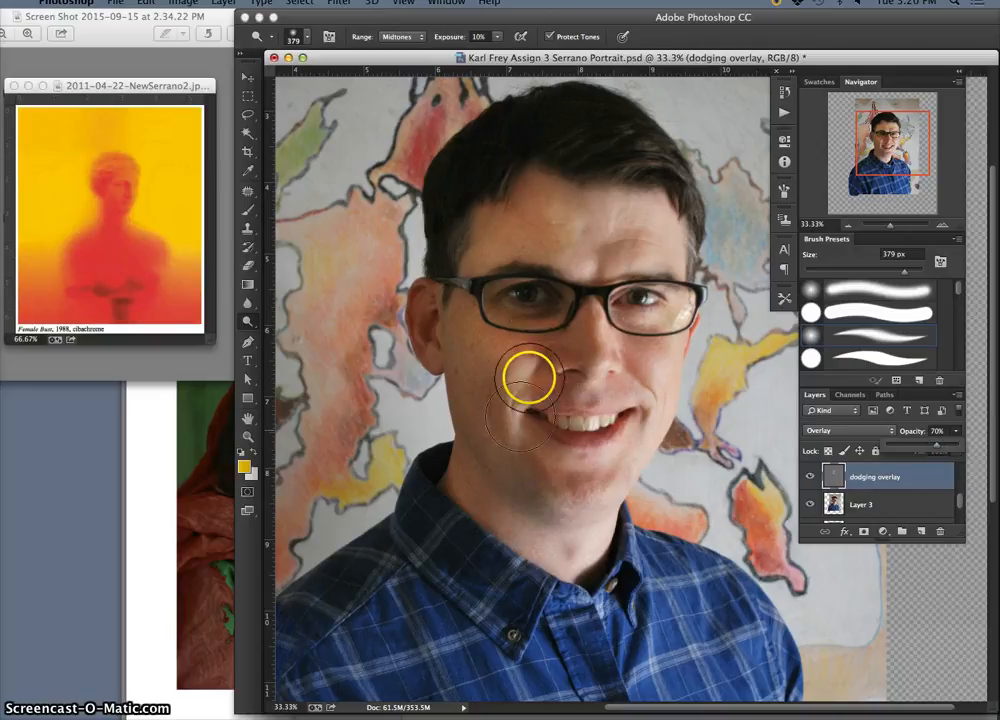
{"action": "mouse_move", "coordinate": [537, 358]}
{"action": "left_mouse_down"}
{"action": "mouse_move", "coordinate": [538, 350]}
{"action": "mouse_move", "coordinate": [524, 362]}
{"action": "mouse_move", "coordinate": [576, 341]}
{"action": "mouse_move", "coordinate": [516, 348]}
{"action": "mouse_move", "coordinate": [530, 347]}
{"action": "left_mouse_up"}
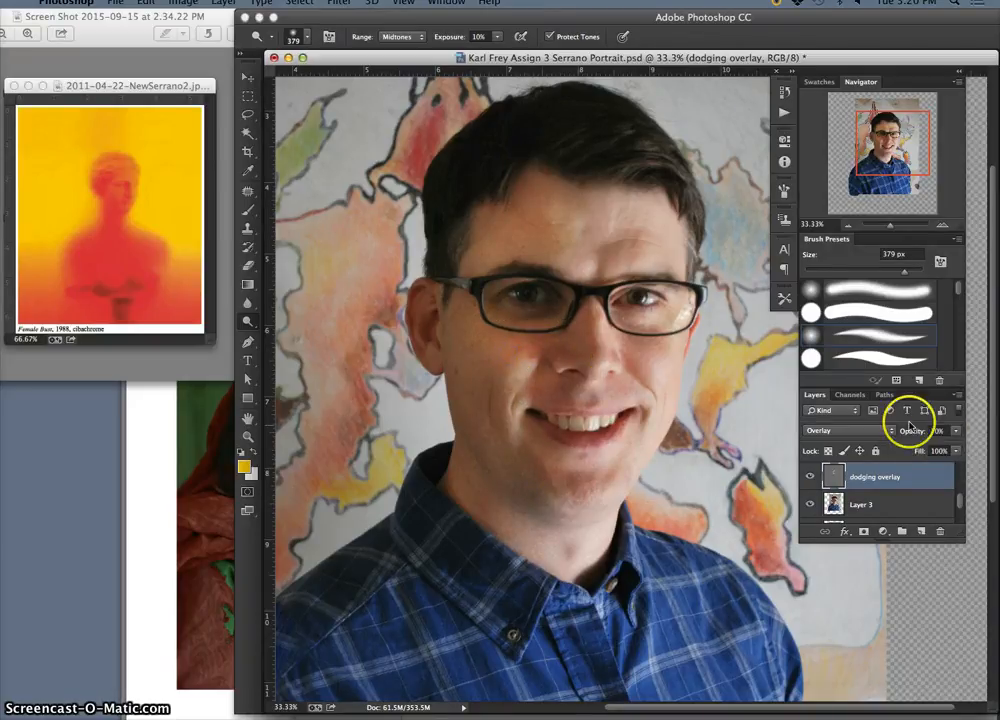
{"action": "left_click", "coordinate": [957, 432]}
Lighten the inner cheek, the nose and the chin on the dodging overlay layer with dodge strokes
{"action": "left_click", "coordinate": [531, 350]}
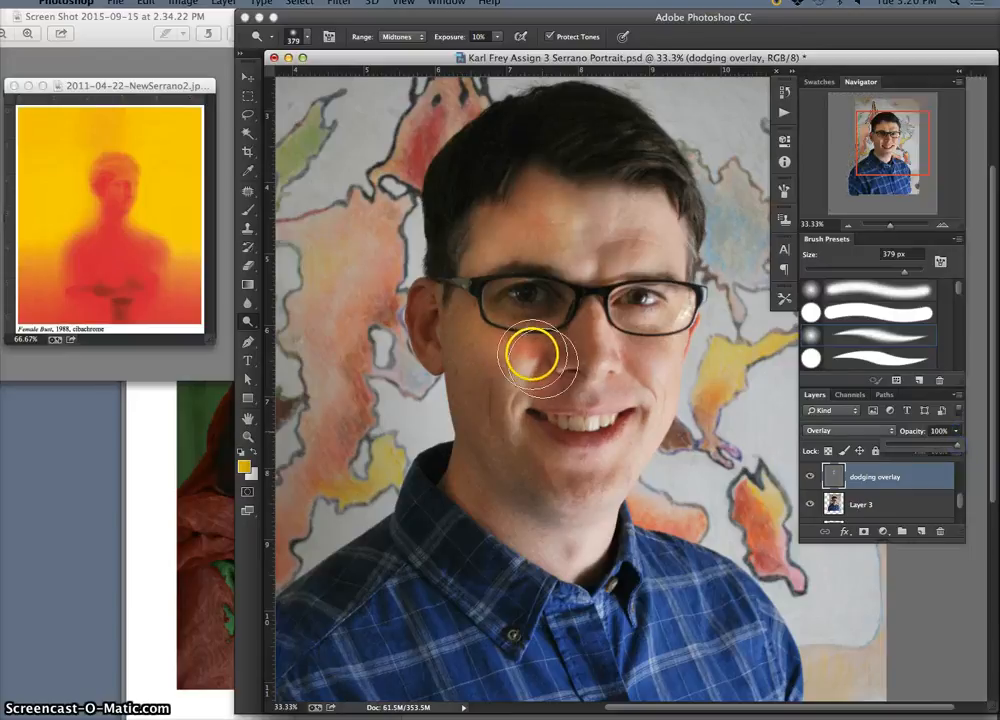
{"action": "mouse_move", "coordinate": [550, 341]}
{"action": "left_mouse_down"}
{"action": "mouse_move", "coordinate": [491, 304]}
{"action": "mouse_move", "coordinate": [535, 373]}
{"action": "mouse_move", "coordinate": [511, 366]}
{"action": "mouse_move", "coordinate": [506, 402]}
{"action": "mouse_move", "coordinate": [500, 268]}
{"action": "mouse_move", "coordinate": [523, 264]}
{"action": "mouse_move", "coordinate": [509, 419]}
{"action": "mouse_move", "coordinate": [544, 509]}
{"action": "mouse_move", "coordinate": [509, 374]}
{"action": "mouse_move", "coordinate": [567, 528]}
{"action": "mouse_move", "coordinate": [523, 372]}
{"action": "mouse_move", "coordinate": [543, 470]}
{"action": "mouse_move", "coordinate": [520, 414]}
{"action": "mouse_move", "coordinate": [505, 408]}
{"action": "mouse_move", "coordinate": [478, 296]}
{"action": "mouse_move", "coordinate": [504, 483]}
{"action": "mouse_move", "coordinate": [544, 525]}
{"action": "mouse_move", "coordinate": [604, 496]}
{"action": "mouse_move", "coordinate": [575, 347]}
{"action": "left_mouse_up"}
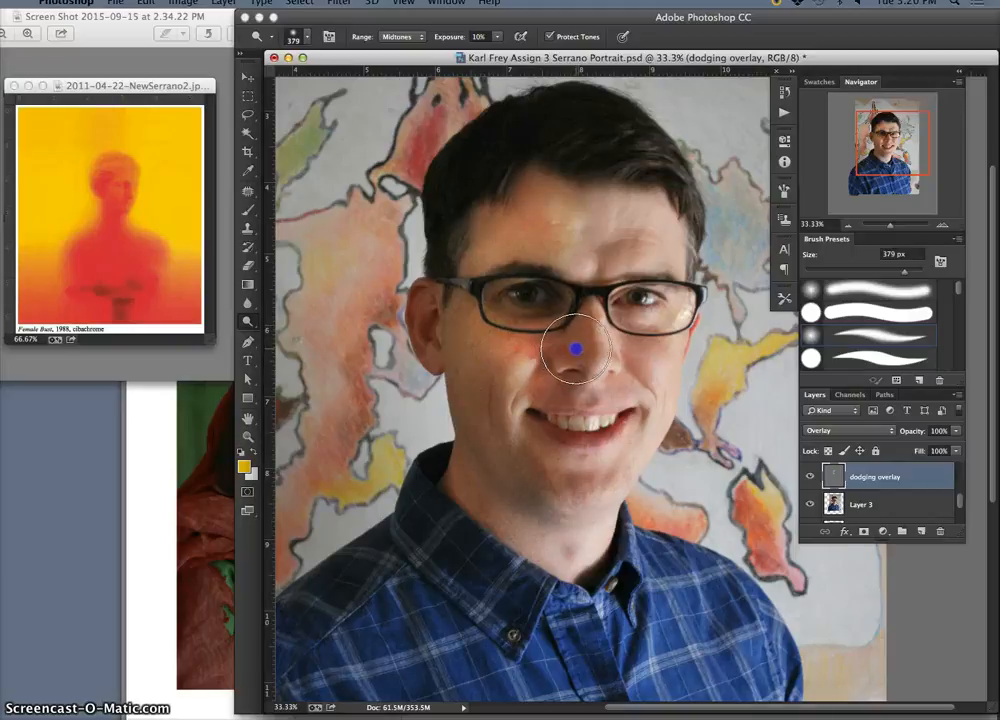
{"action": "mouse_move", "coordinate": [577, 470]}
{"action": "left_mouse_down"}
{"action": "mouse_move", "coordinate": [580, 520]}
{"action": "mouse_move", "coordinate": [585, 446]}
{"action": "mouse_move", "coordinate": [591, 491]}
{"action": "mouse_move", "coordinate": [566, 466]}
{"action": "left_mouse_up"}
Set up the Sponge tool with a soft 432 px brush, Desaturate mode and 15% flow, and test it on the forehead and cheek
{"action": "left_click", "coordinate": [255, 321]}
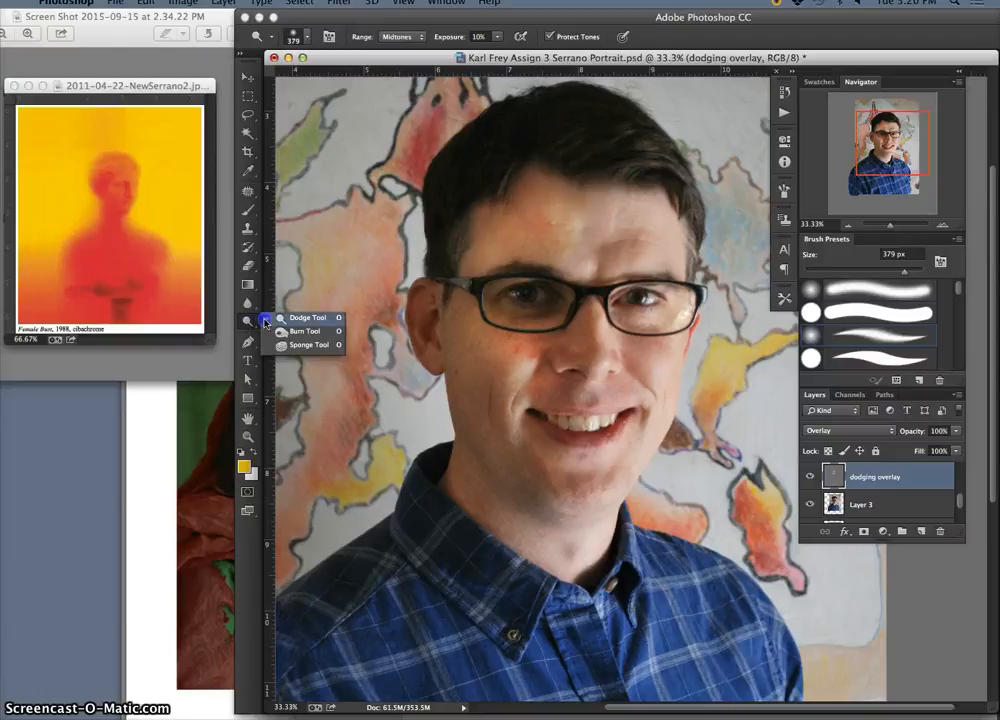
{"action": "left_click", "coordinate": [305, 345]}
{"action": "left_click", "coordinate": [298, 36]}
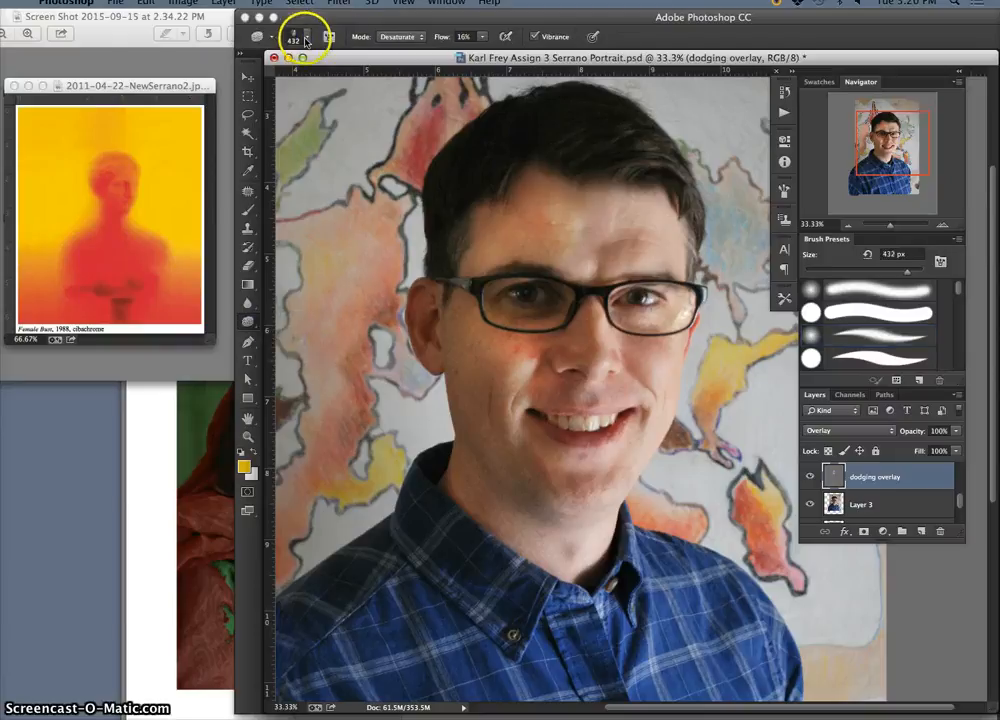
{"action": "left_click", "coordinate": [311, 147]}
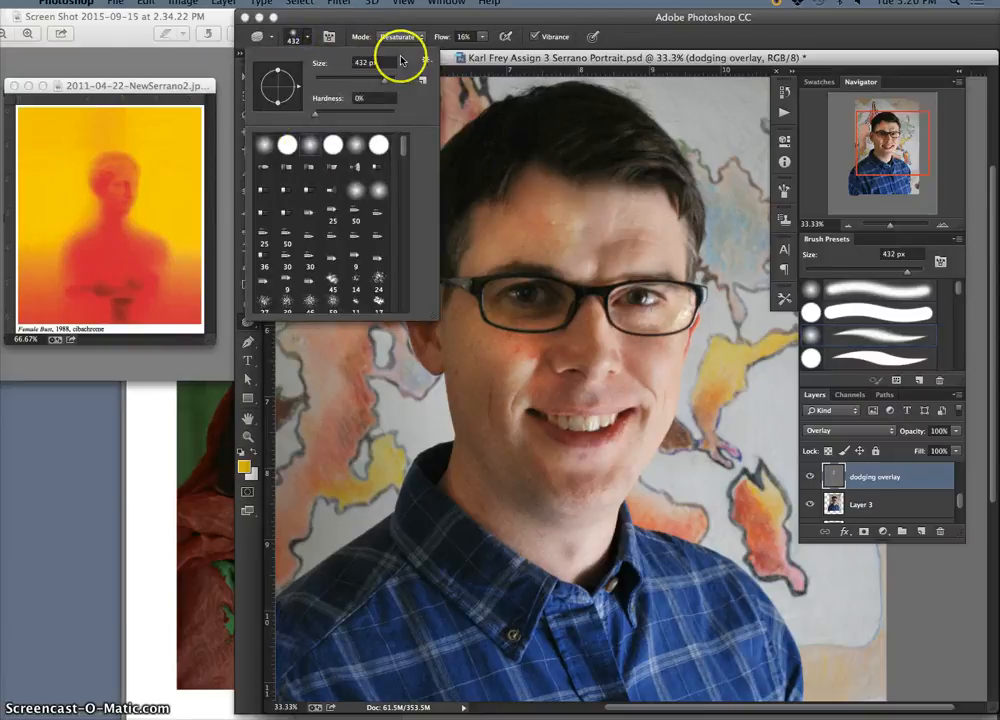
{"action": "left_click", "coordinate": [481, 38]}
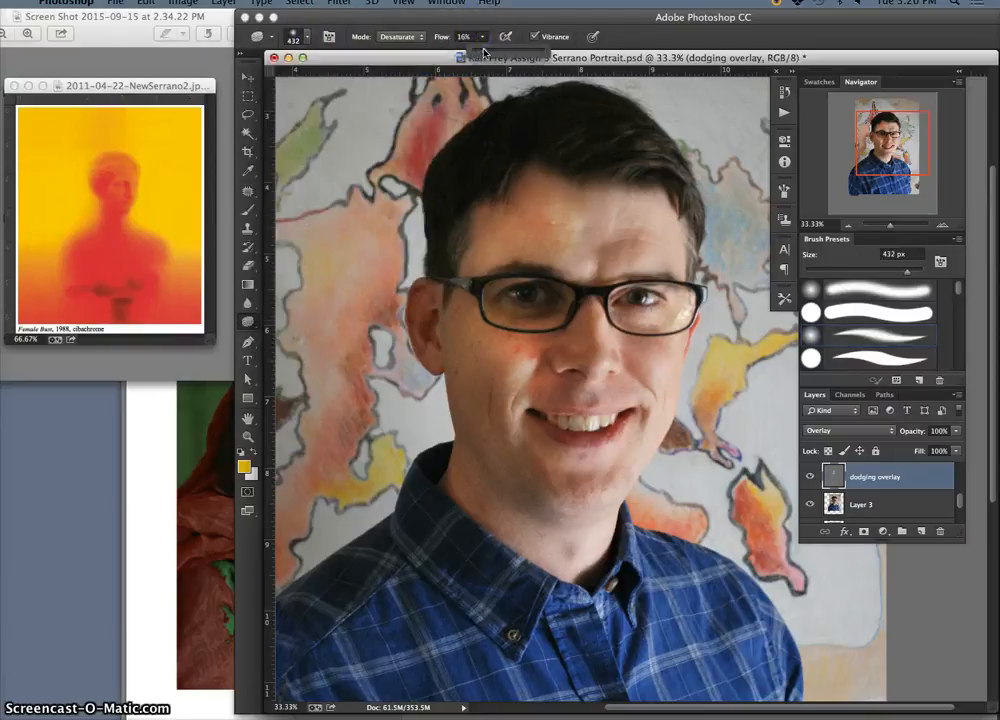
{"action": "left_click", "coordinate": [420, 38]}
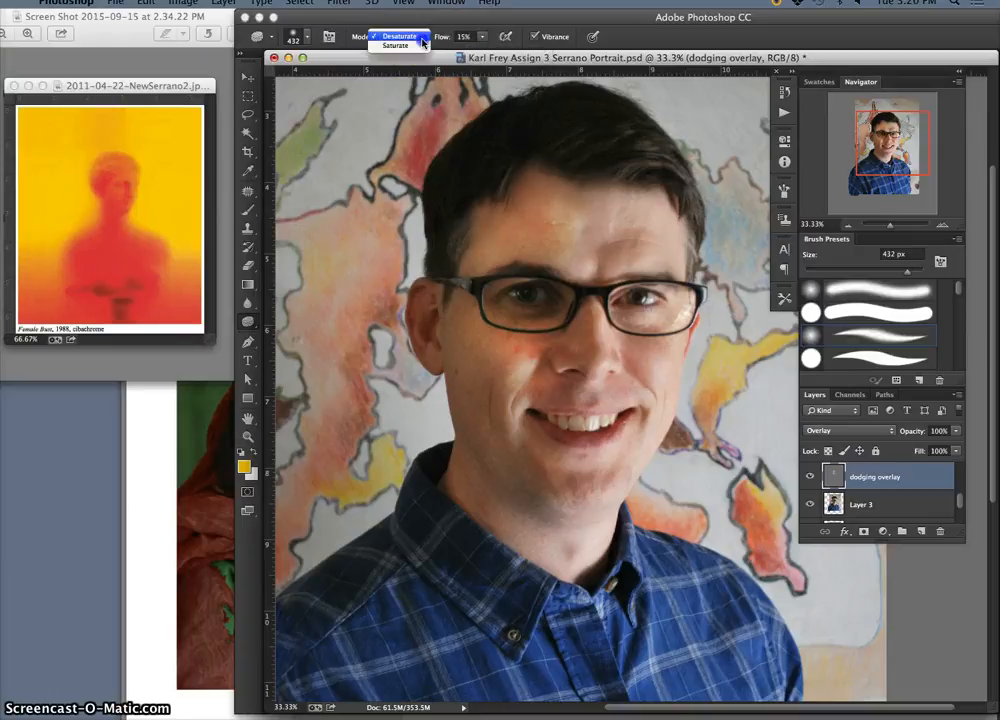
{"action": "left_click", "coordinate": [405, 37]}
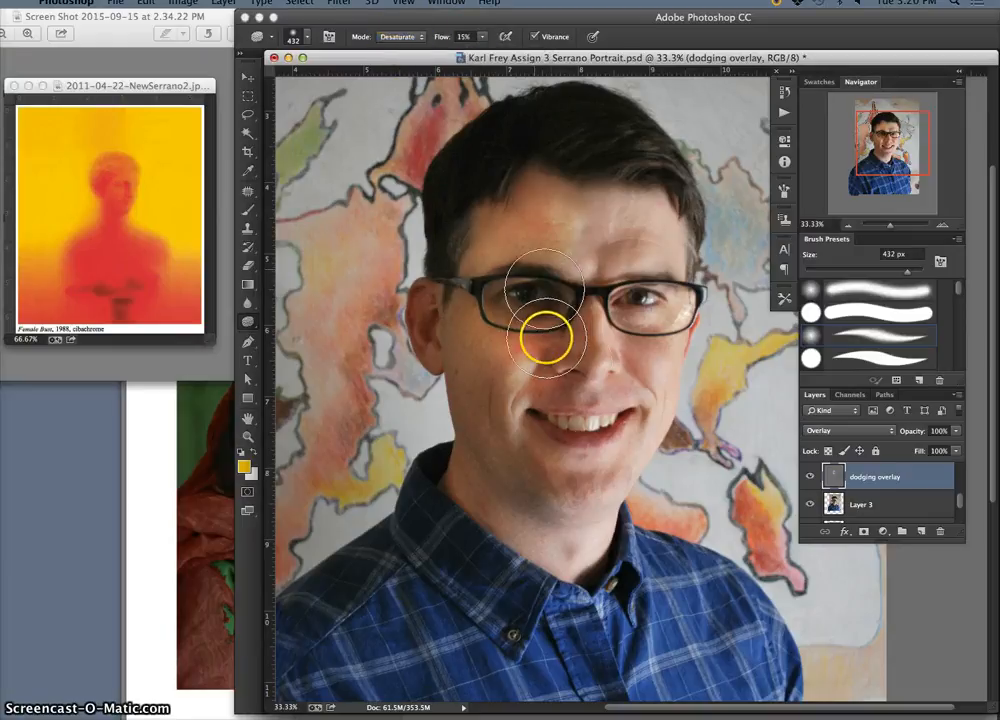
{"action": "mouse_move", "coordinate": [548, 229]}
{"action": "left_mouse_down"}
{"action": "mouse_move", "coordinate": [561, 257]}
{"action": "mouse_move", "coordinate": [571, 238]}
{"action": "mouse_move", "coordinate": [572, 270]}
{"action": "mouse_move", "coordinate": [570, 251]}
{"action": "mouse_move", "coordinate": [545, 347]}
{"action": "mouse_move", "coordinate": [527, 356]}
{"action": "mouse_move", "coordinate": [533, 338]}
{"action": "mouse_move", "coordinate": [517, 350]}
{"action": "mouse_move", "coordinate": [528, 342]}
{"action": "mouse_move", "coordinate": [520, 362]}
{"action": "mouse_move", "coordinate": [549, 340]}
{"action": "mouse_move", "coordinate": [566, 395]}
{"action": "mouse_move", "coordinate": [859, 506]}
{"action": "mouse_move", "coordinate": [756, 485]}
{"action": "mouse_move", "coordinate": [513, 346]}
{"action": "left_mouse_up"}
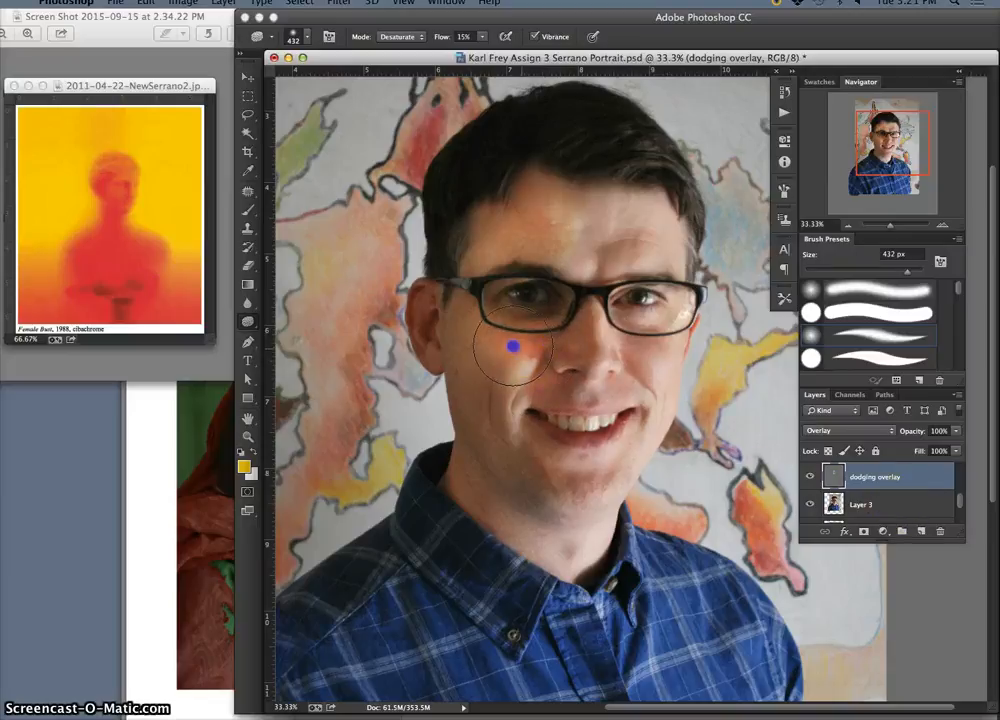
Duplicate Layer 3 and desaturate the reddish viewer-left cheek, eye area and forehead on the copy with sponge strokes
{"action": "left_click", "coordinate": [931, 508]}
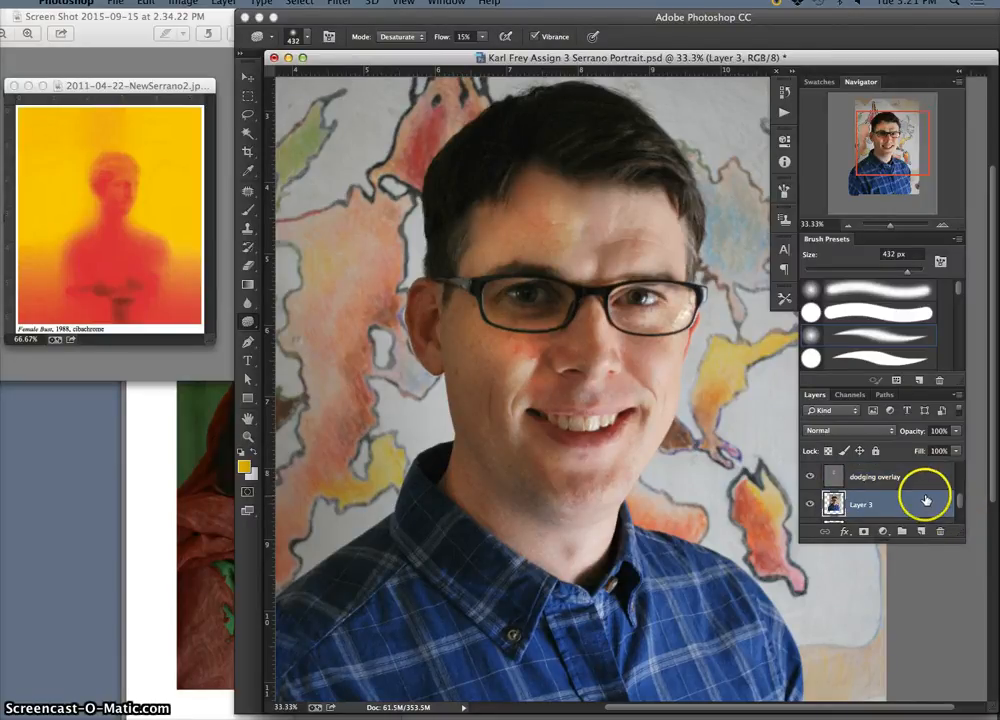
{"action": "key", "text": "super+j"}
{"action": "left_click_drag", "start_coordinate": [556, 380], "coordinate": [514, 344]}
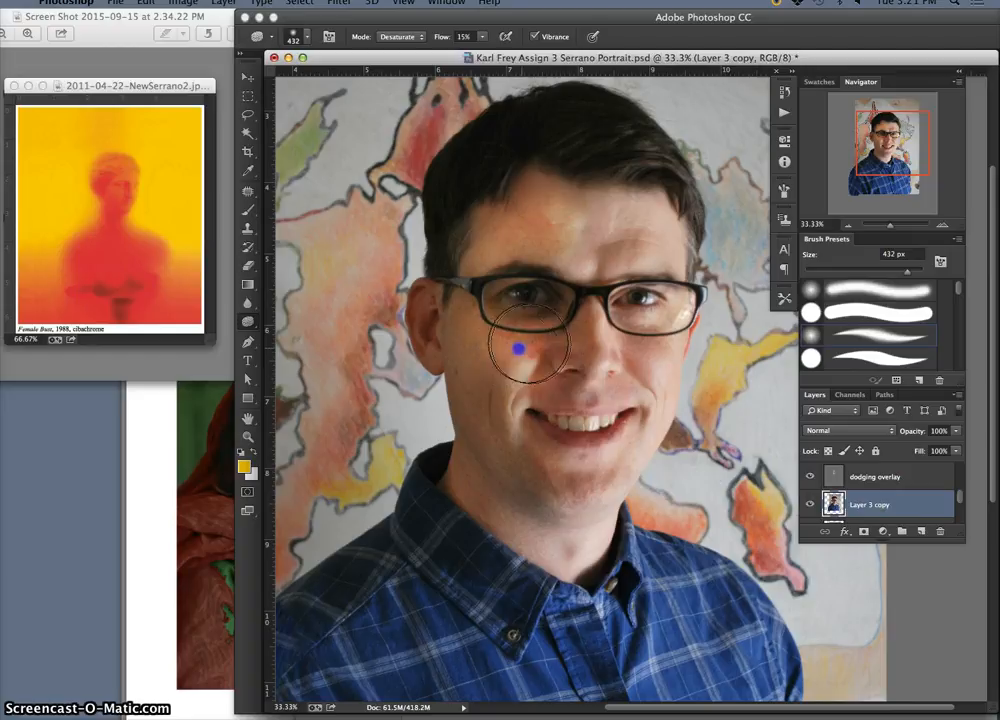
{"action": "left_click_drag", "start_coordinate": [513, 363], "coordinate": [493, 462]}
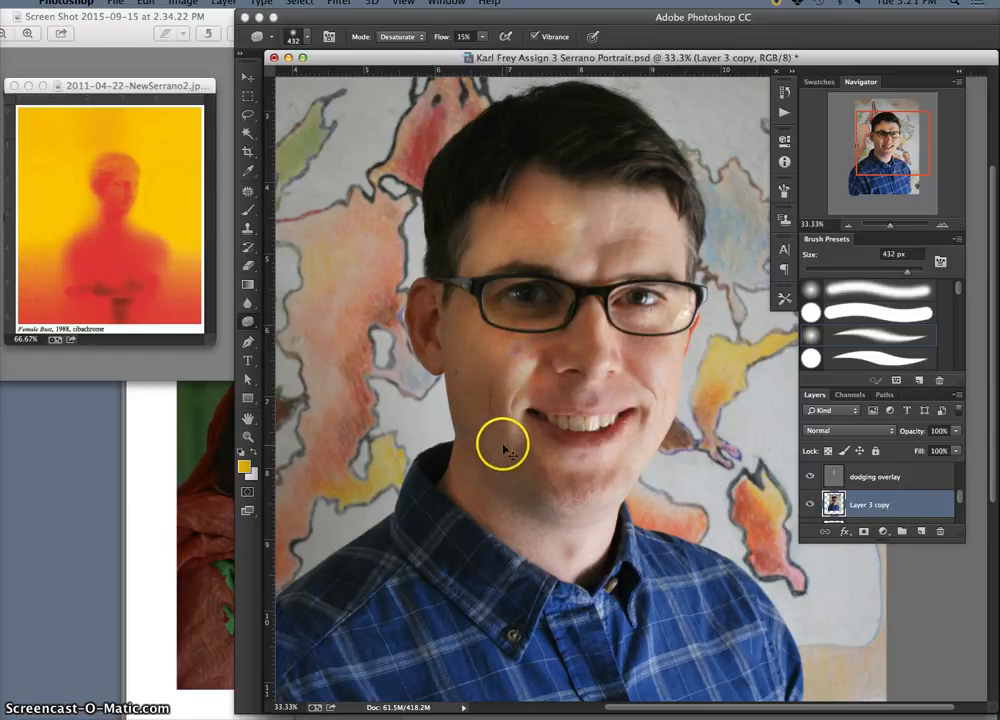
{"action": "key", "text": "super+z"}
{"action": "left_click_drag", "start_coordinate": [533, 347], "coordinate": [521, 407]}
{"action": "mouse_move", "coordinate": [552, 238]}
{"action": "left_mouse_down"}
{"action": "mouse_move", "coordinate": [565, 234]}
{"action": "mouse_move", "coordinate": [542, 261]}
{"action": "mouse_move", "coordinate": [560, 216]}
{"action": "left_mouse_up"}
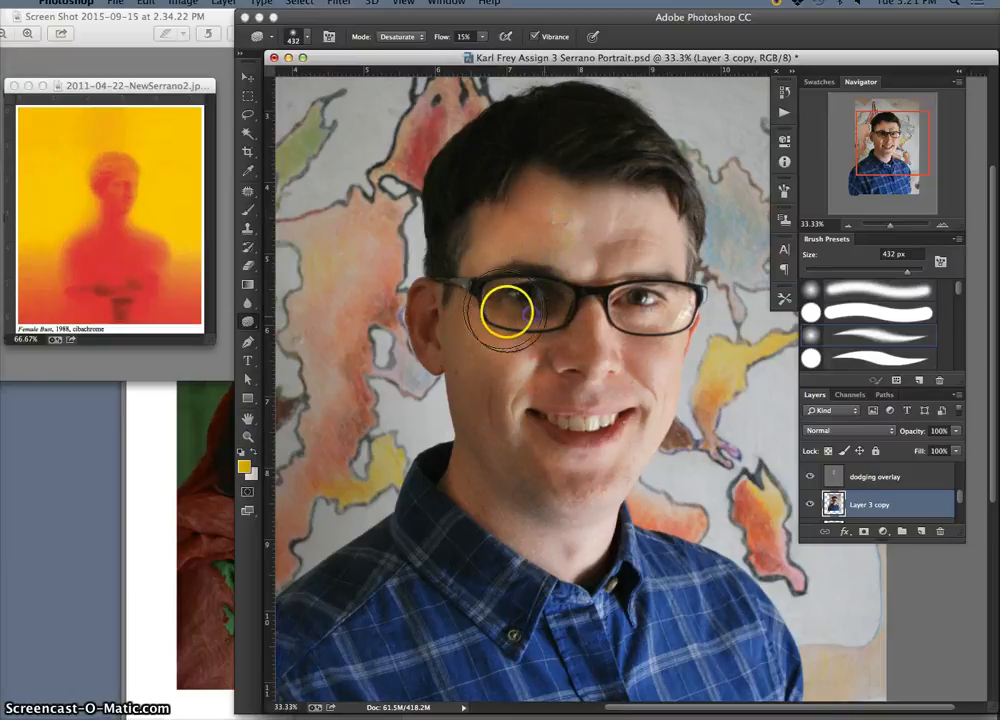
{"action": "mouse_move", "coordinate": [542, 378]}
{"action": "left_mouse_down"}
{"action": "mouse_move", "coordinate": [542, 469]}
{"action": "mouse_move", "coordinate": [509, 335]}
{"action": "mouse_move", "coordinate": [492, 314]}
{"action": "mouse_move", "coordinate": [502, 304]}
{"action": "left_mouse_up"}
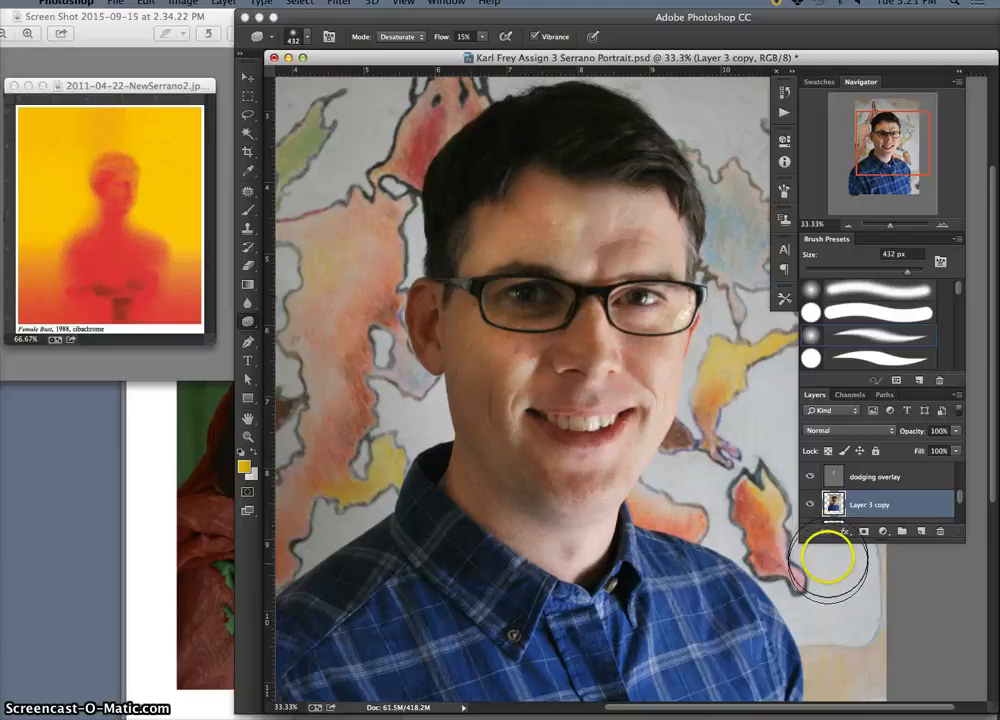
Toggle the dodging overlay layer's visibility to compare the face with and without the dodging
{"action": "left_click", "coordinate": [850, 477]}
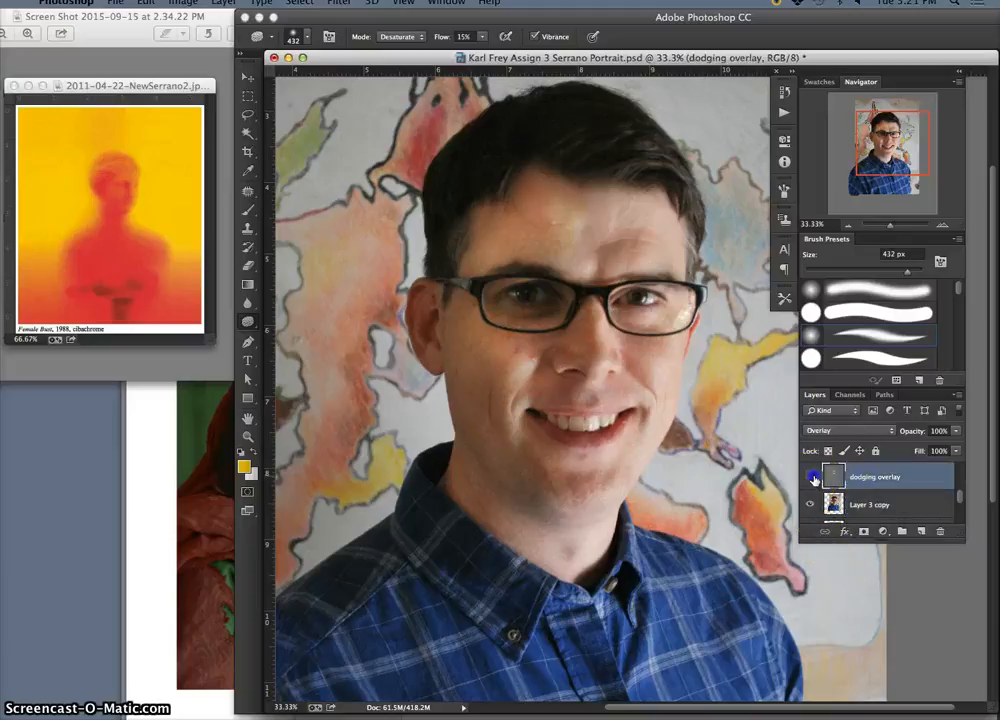
{"action": "left_click", "coordinate": [812, 478]}
{"action": "left_click", "coordinate": [812, 478]}
{"action": "left_click", "coordinate": [812, 478]}
{"action": "left_click", "coordinate": [812, 478]}
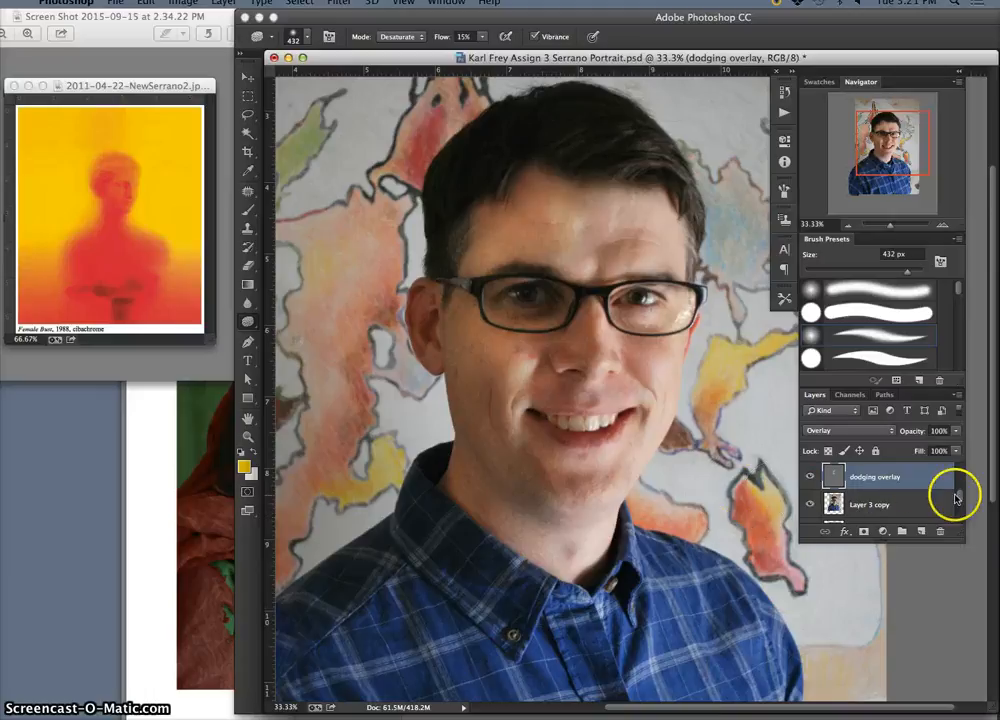
Extend the layer list to reveal the lower layers, and hide the dodging overlay layer while keeping Layer 3 copy visible
{"action": "left_click_drag", "start_coordinate": [960, 492], "coordinate": [960, 494]}
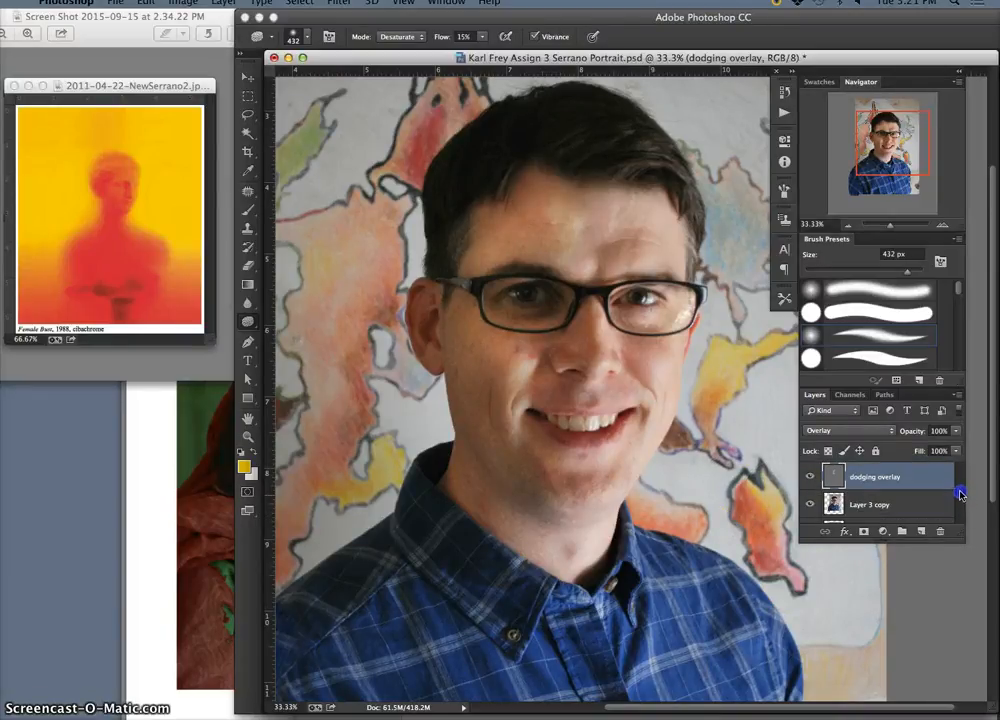
{"action": "scroll", "coordinate": [932, 514], "scroll_direction": "up", "scroll_amount": 1}
{"action": "scroll", "coordinate": [958, 522], "scroll_direction": "down", "scroll_amount": 3}
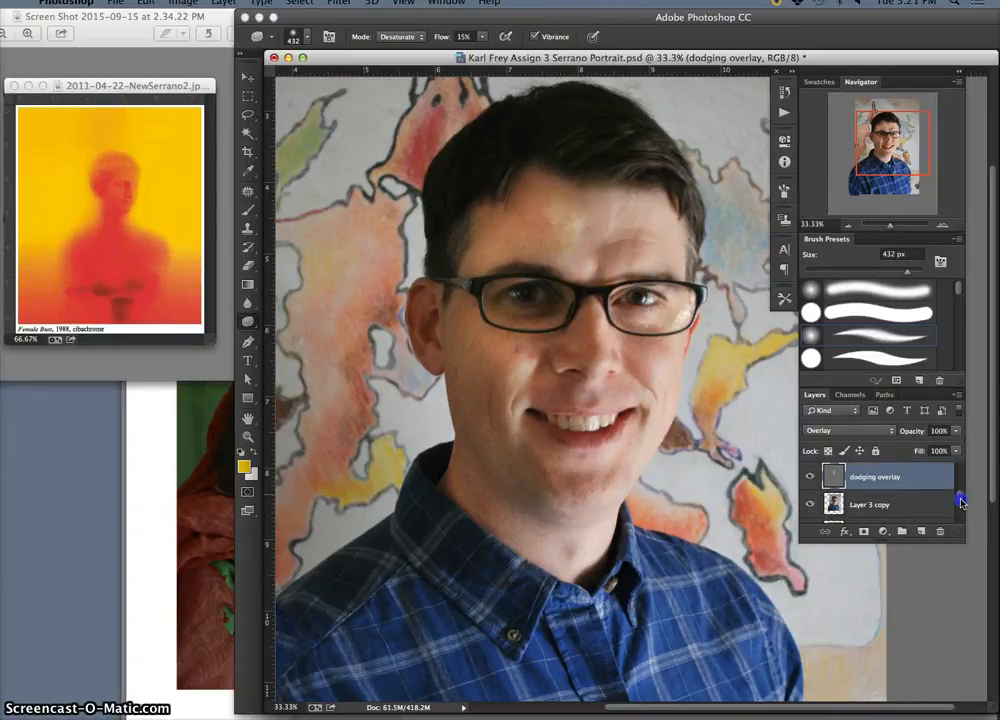
{"action": "left_click_drag", "start_coordinate": [958, 540], "coordinate": [955, 665]}
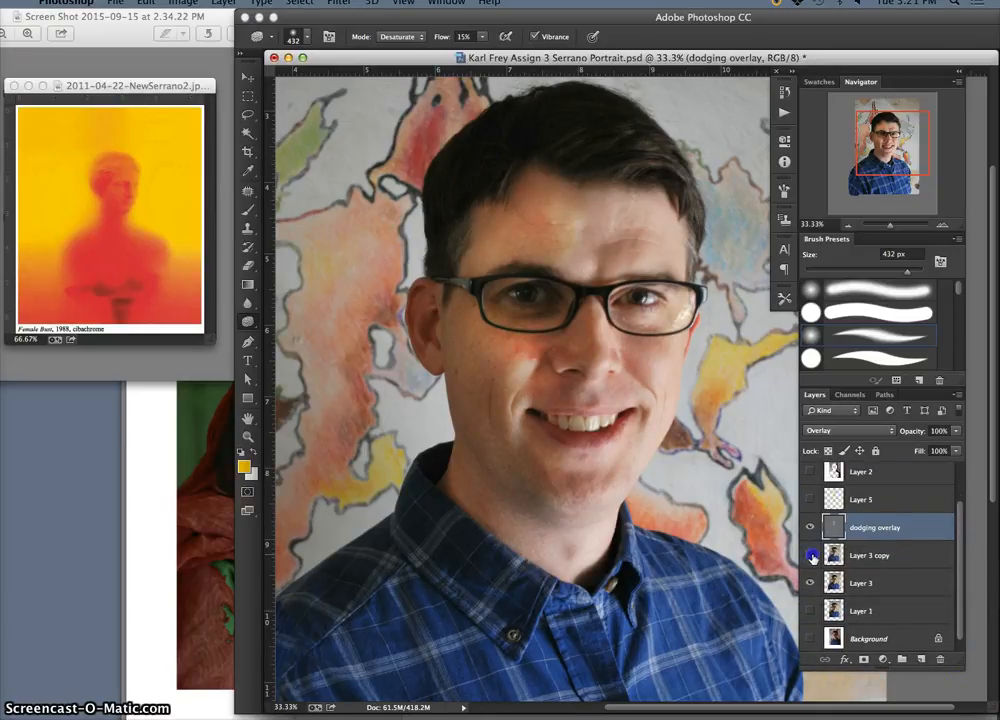
{"action": "left_click_drag", "start_coordinate": [811, 538], "coordinate": [811, 587]}
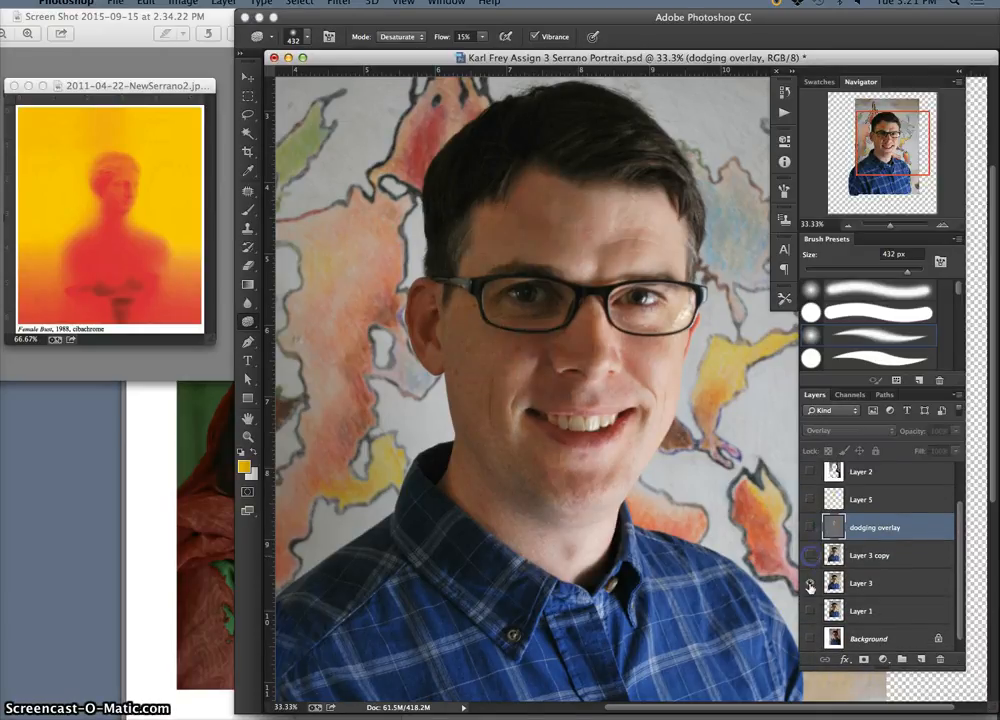
{"action": "left_click", "coordinate": [811, 556]}
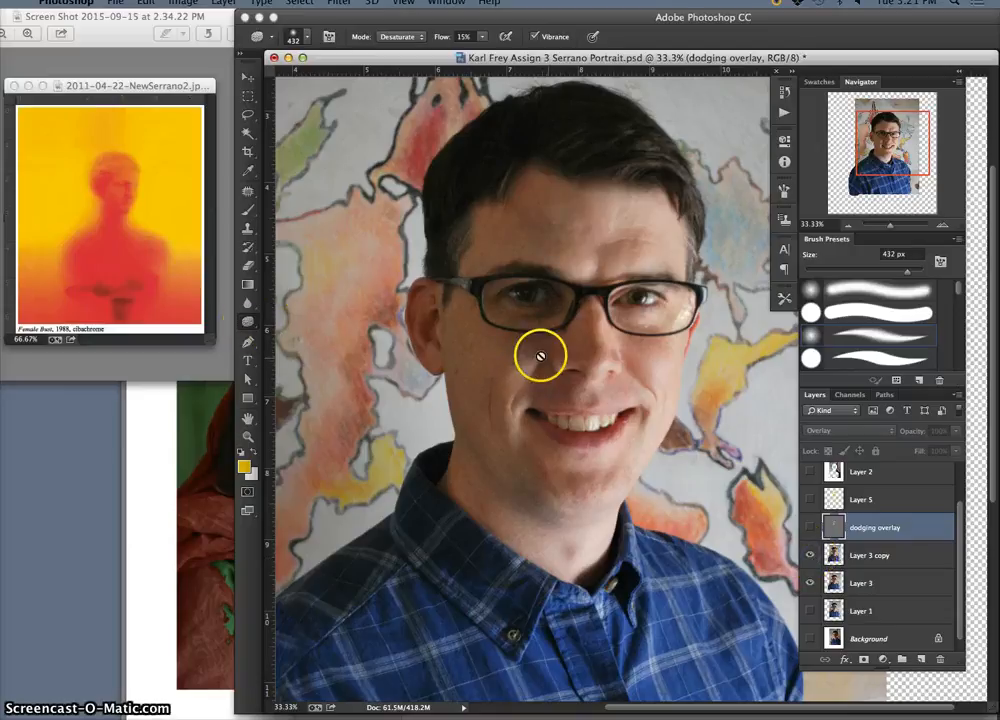
Desaturate the viewer-left cheek, temple, forehead and jaw on Layer 3 copy, and show the dodging overlay layer again
{"action": "left_click", "coordinate": [850, 557]}
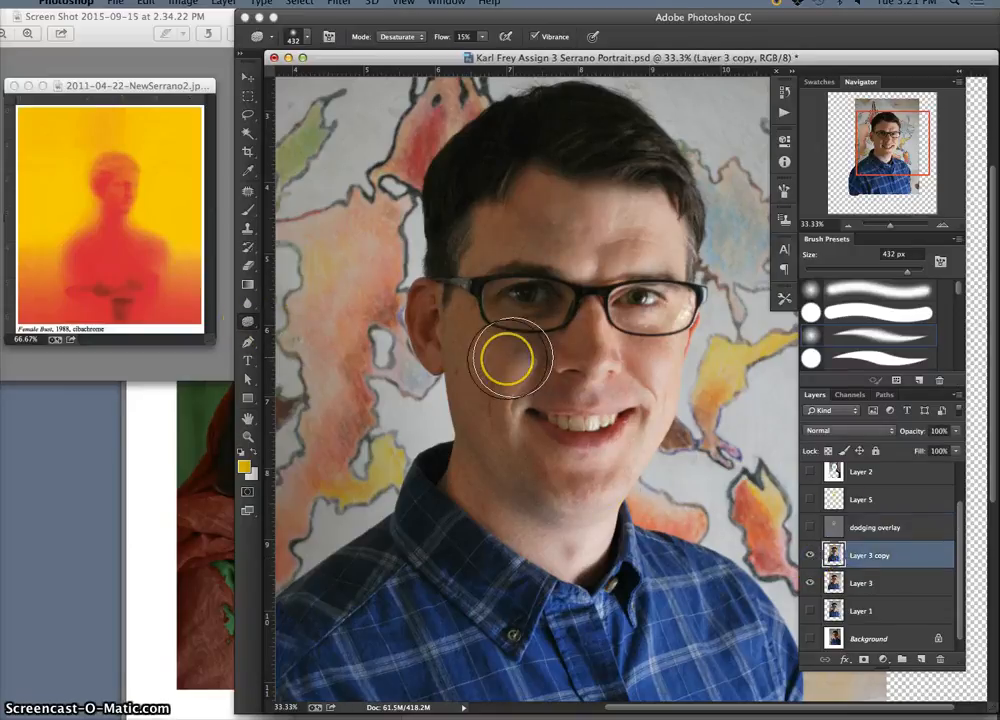
{"action": "left_click_drag", "start_coordinate": [507, 360], "coordinate": [501, 410]}
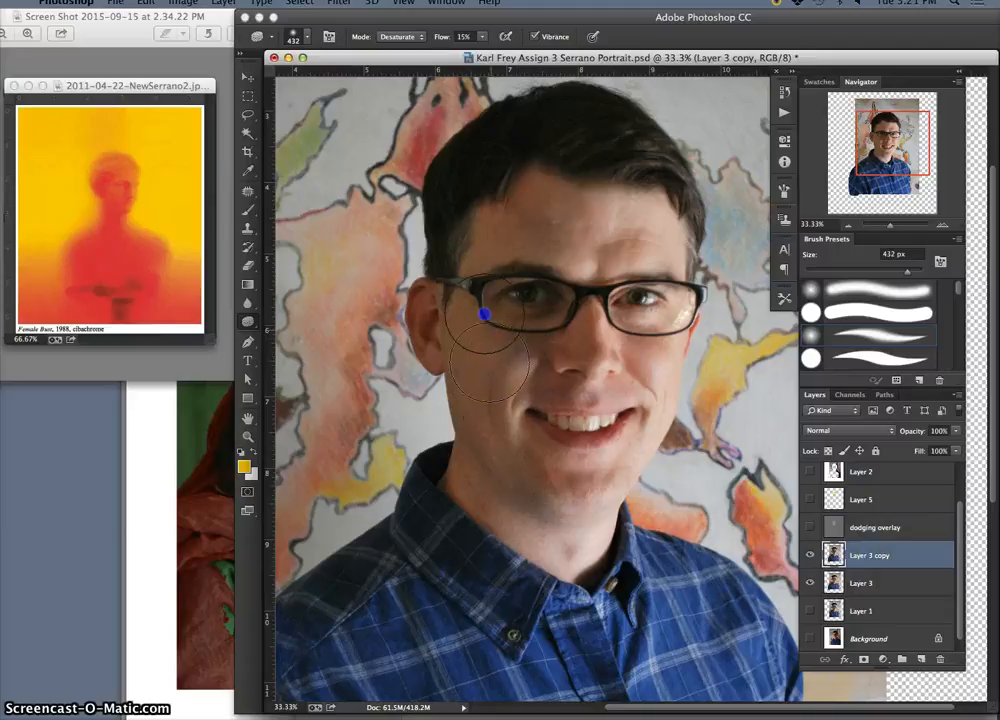
{"action": "mouse_move", "coordinate": [488, 304]}
{"action": "left_mouse_down"}
{"action": "mouse_move", "coordinate": [517, 243]}
{"action": "mouse_move", "coordinate": [554, 255]}
{"action": "mouse_move", "coordinate": [561, 221]}
{"action": "left_mouse_up"}
{"action": "mouse_move", "coordinate": [500, 388]}
{"action": "left_mouse_down"}
{"action": "mouse_move", "coordinate": [511, 437]}
{"action": "mouse_move", "coordinate": [505, 430]}
{"action": "left_mouse_up"}
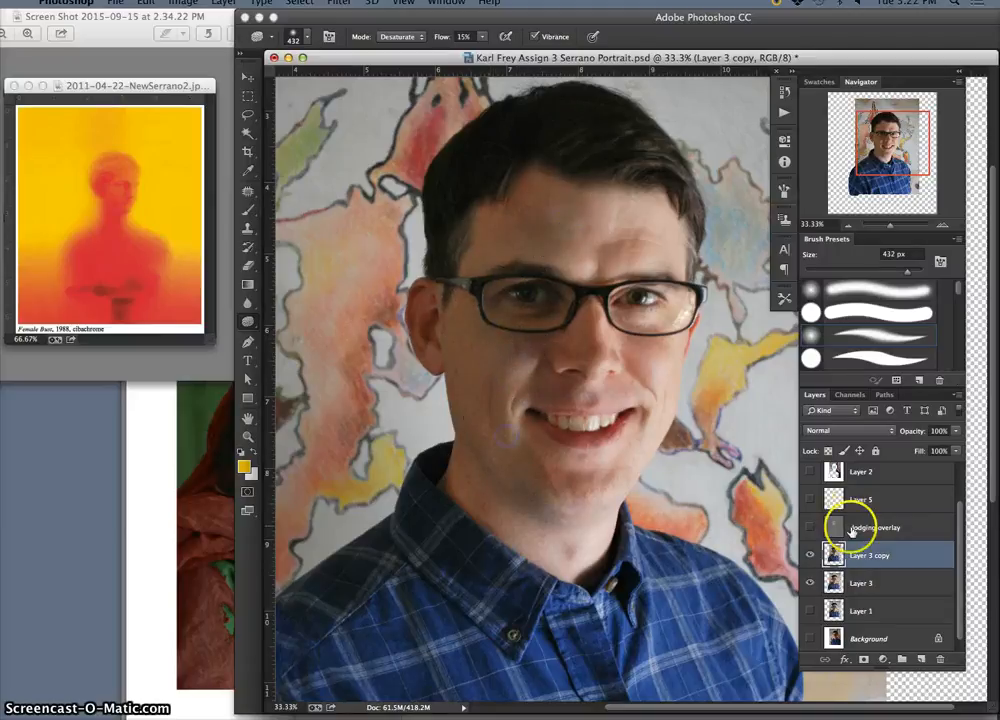
{"action": "left_click", "coordinate": [810, 528]}
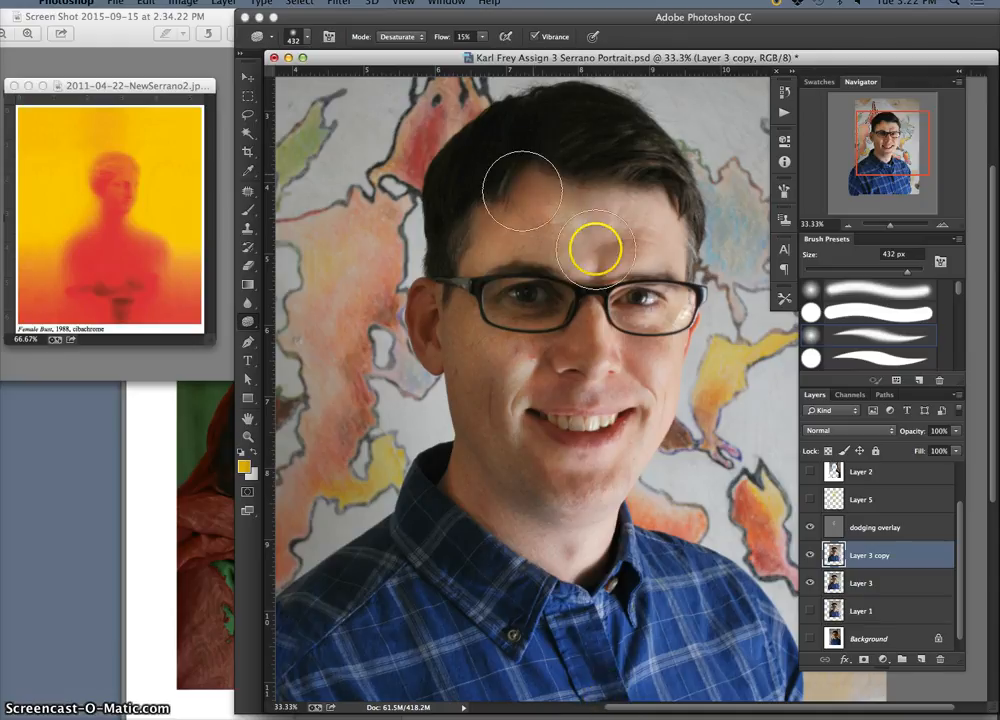
Check the yellow highlight guide on Layer 5, and reselect the dodging overlay layer with the Dodge tool
{"action": "left_click", "coordinate": [809, 498]}
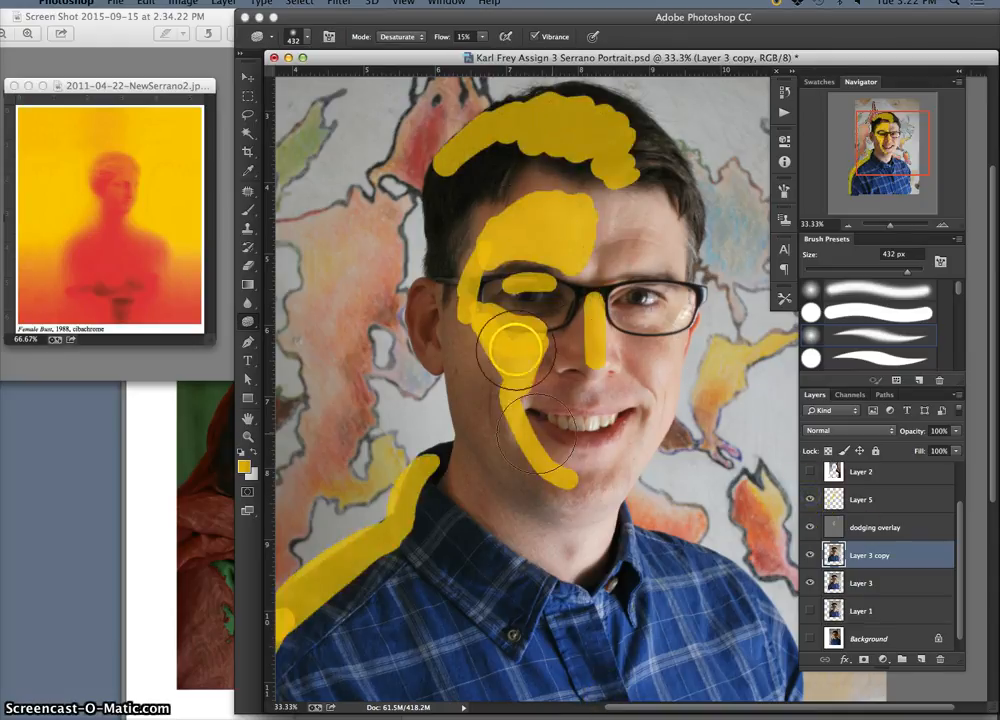
{"action": "left_click", "coordinate": [838, 536]}
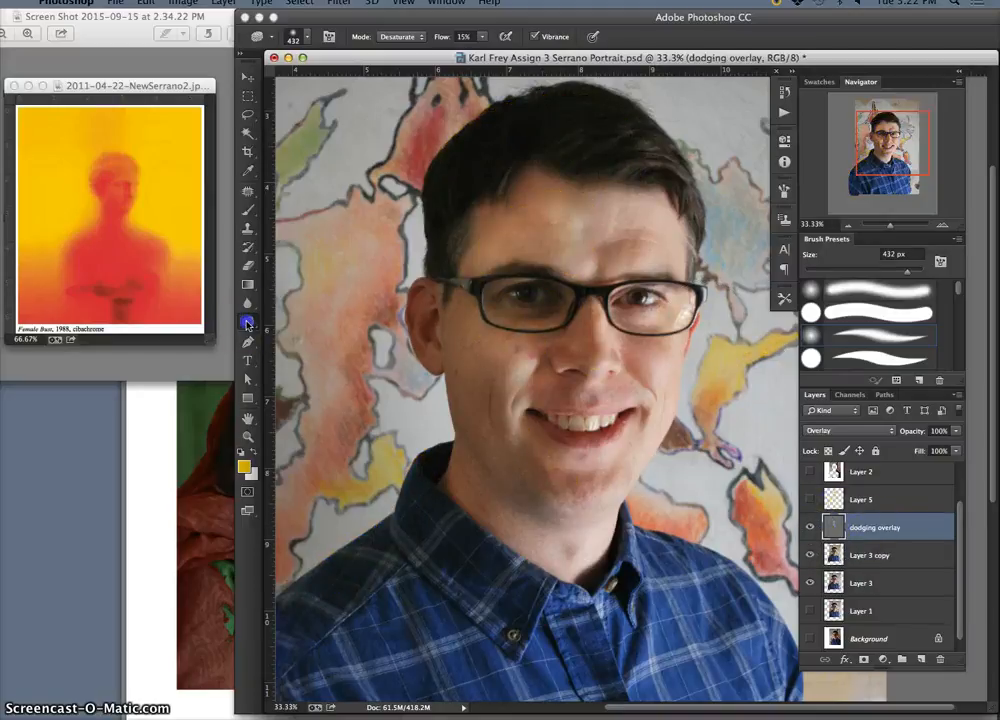
{"action": "left_click_drag", "start_coordinate": [246, 321], "coordinate": [295, 320]}
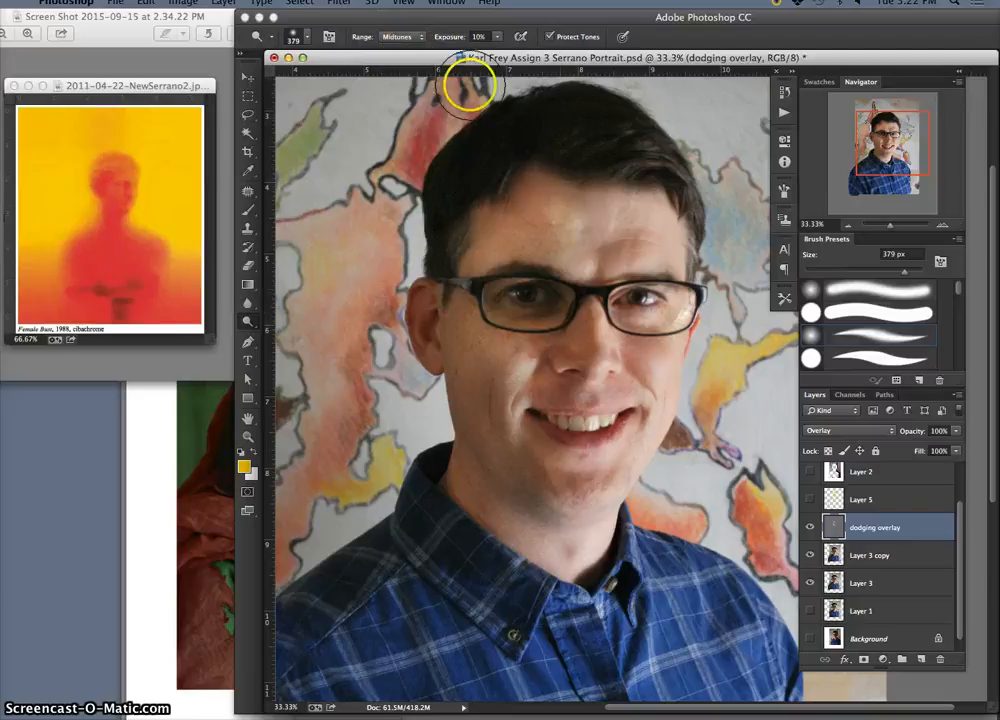
Dodge the hair from the crown to the viewer-left temple on the dodging overlay layer, using Midtones at 10% exposure
{"action": "left_click", "coordinate": [548, 141]}
{"action": "mouse_move", "coordinate": [548, 141]}
{"action": "left_mouse_down"}
{"action": "mouse_move", "coordinate": [488, 153]}
{"action": "mouse_move", "coordinate": [524, 125]}
{"action": "mouse_move", "coordinate": [454, 179]}
{"action": "left_mouse_up"}
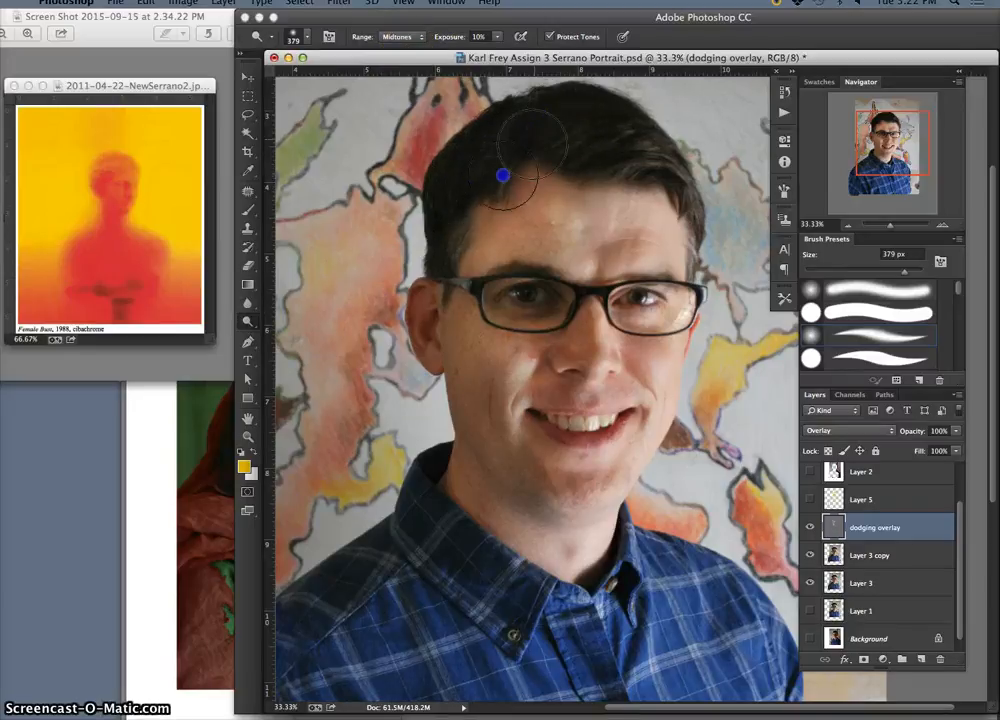
{"action": "mouse_move", "coordinate": [447, 212]}
{"action": "left_mouse_down"}
{"action": "mouse_move", "coordinate": [516, 112]}
{"action": "mouse_move", "coordinate": [572, 113]}
{"action": "mouse_move", "coordinate": [478, 126]}
{"action": "mouse_move", "coordinate": [456, 211]}
{"action": "left_mouse_up"}
{"action": "left_click", "coordinate": [516, 113]}
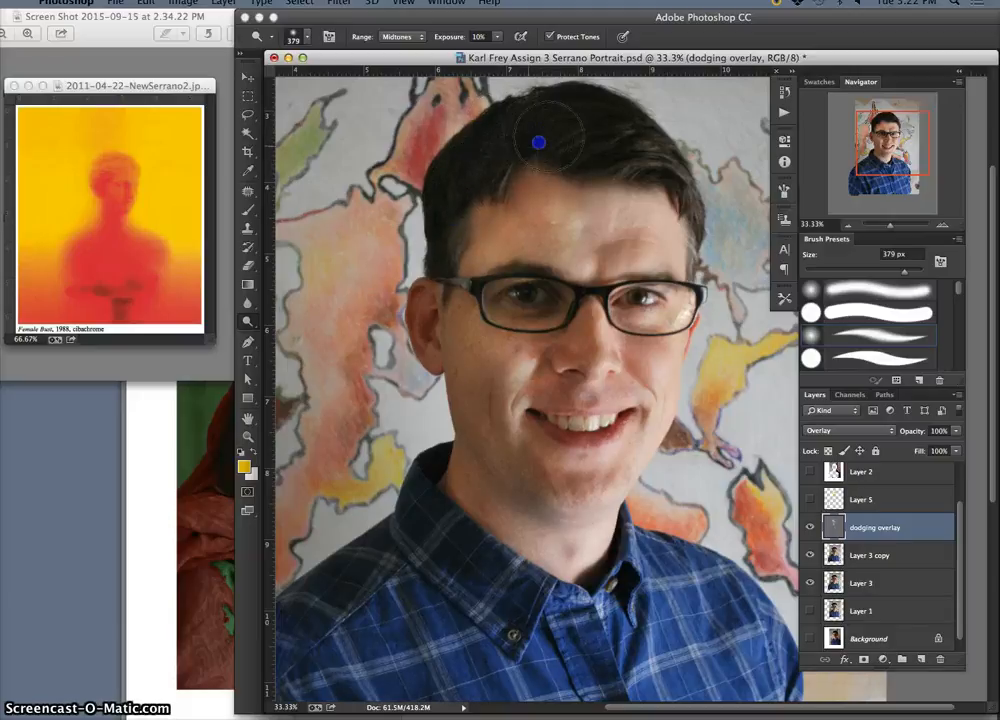
{"action": "left_click_drag", "start_coordinate": [603, 127], "coordinate": [572, 110]}
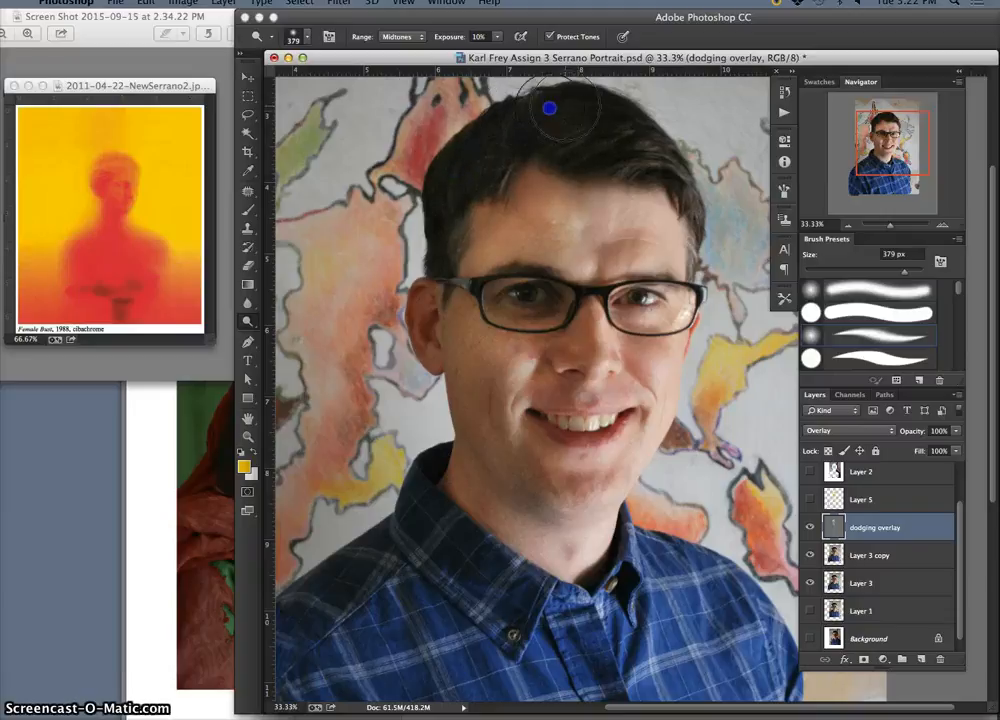
{"action": "left_click_drag", "start_coordinate": [488, 172], "coordinate": [443, 242]}
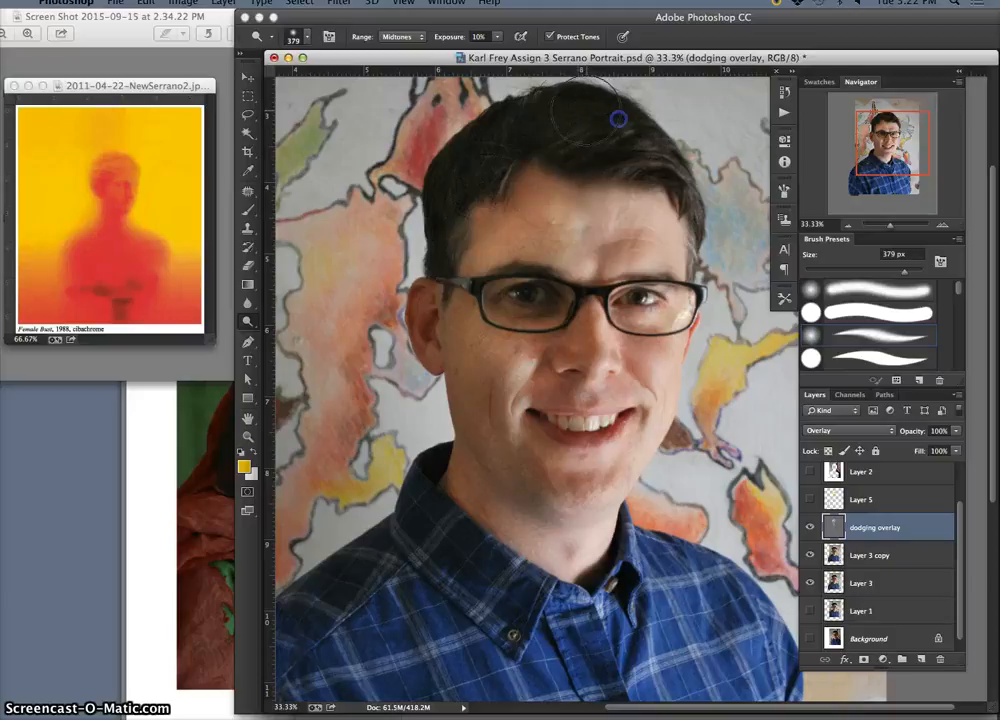
{"action": "left_click_drag", "start_coordinate": [630, 148], "coordinate": [628, 156]}
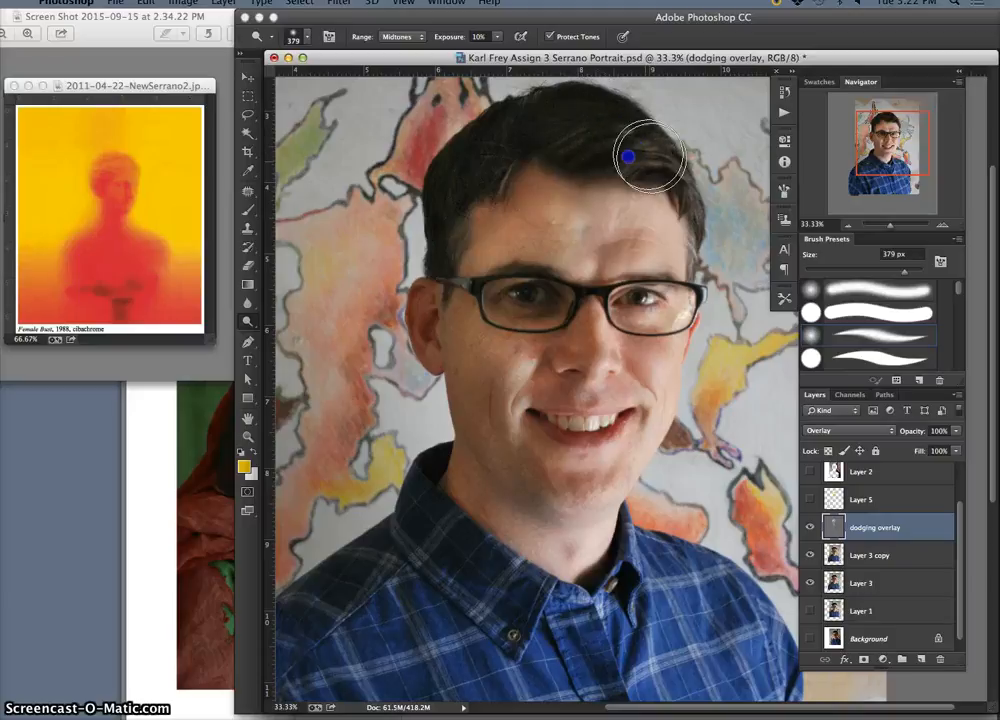
{"action": "mouse_move", "coordinate": [516, 142]}
{"action": "left_mouse_down"}
{"action": "mouse_move", "coordinate": [455, 212]}
{"action": "mouse_move", "coordinate": [480, 179]}
{"action": "mouse_move", "coordinate": [460, 220]}
{"action": "left_mouse_up"}
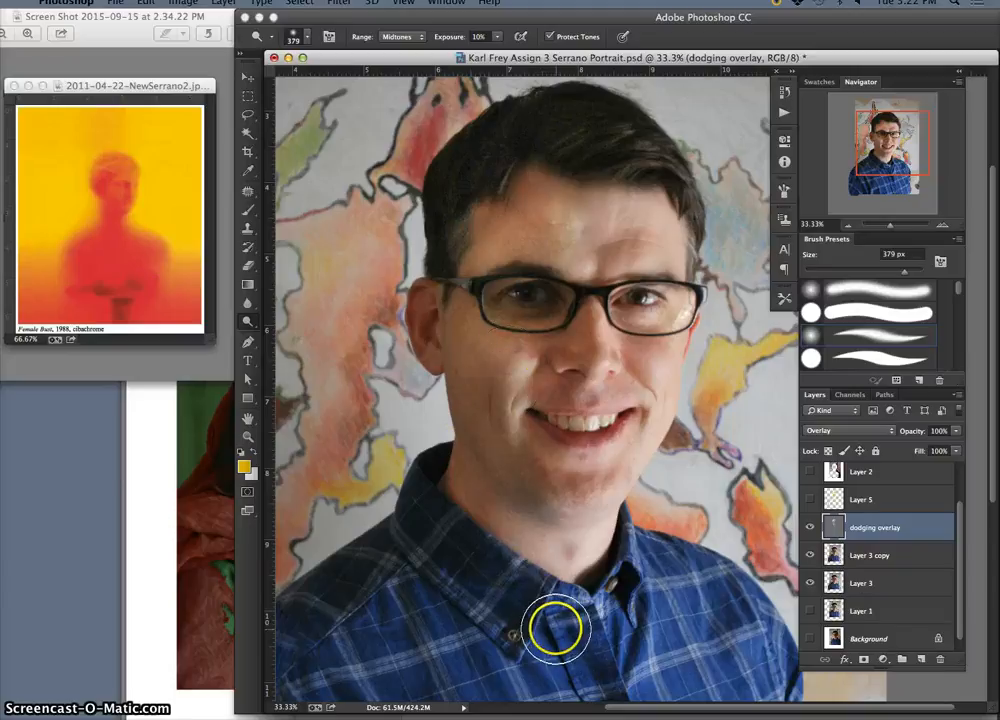
{"action": "mouse_move", "coordinate": [581, 117]}
{"action": "left_mouse_down"}
{"action": "mouse_move", "coordinate": [560, 107]}
{"action": "mouse_move", "coordinate": [461, 167]}
{"action": "left_mouse_up"}
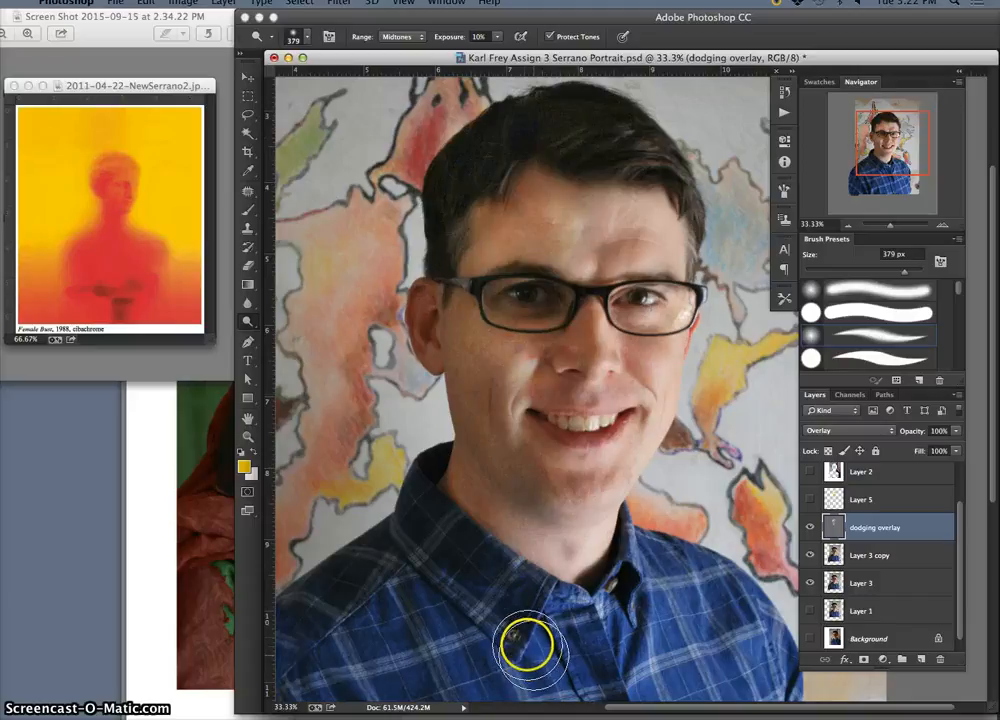
Consult the Layer 5 guide, dodge the viewer-left collar, shoulder and outer sleeve, and briefly preview the Layer 2 copy gradient
{"action": "left_click", "coordinate": [810, 499]}
{"action": "left_click", "coordinate": [810, 499]}
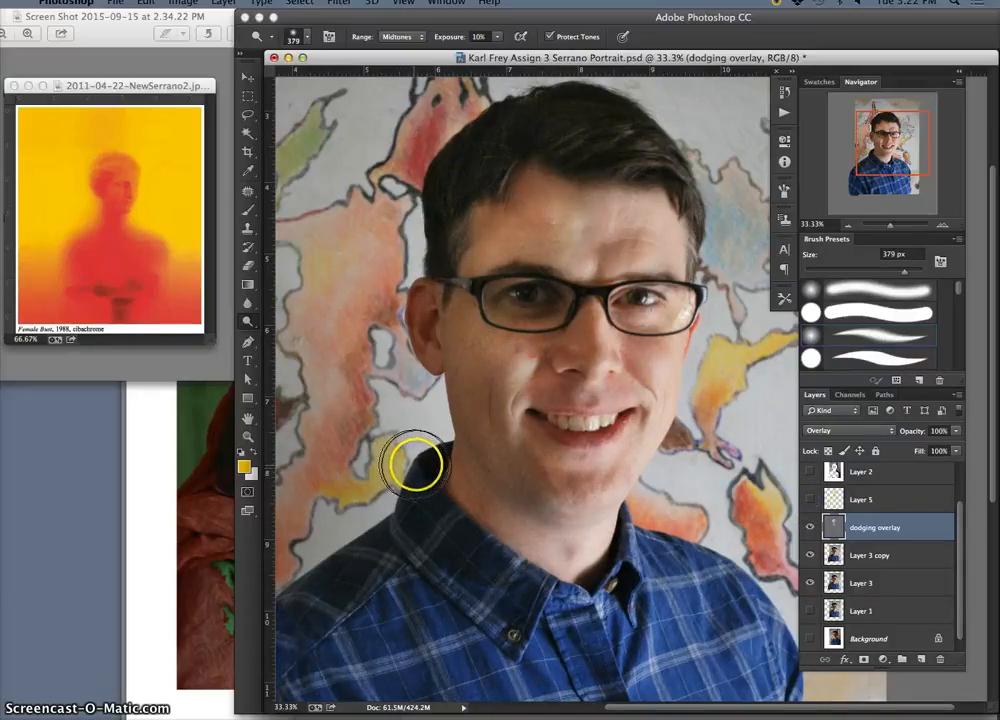
{"action": "mouse_move", "coordinate": [415, 464]}
{"action": "left_mouse_down"}
{"action": "mouse_move", "coordinate": [408, 502]}
{"action": "mouse_move", "coordinate": [424, 460]}
{"action": "mouse_move", "coordinate": [397, 487]}
{"action": "mouse_move", "coordinate": [386, 520]}
{"action": "mouse_move", "coordinate": [393, 509]}
{"action": "mouse_move", "coordinate": [331, 563]}
{"action": "mouse_move", "coordinate": [373, 527]}
{"action": "left_mouse_up"}
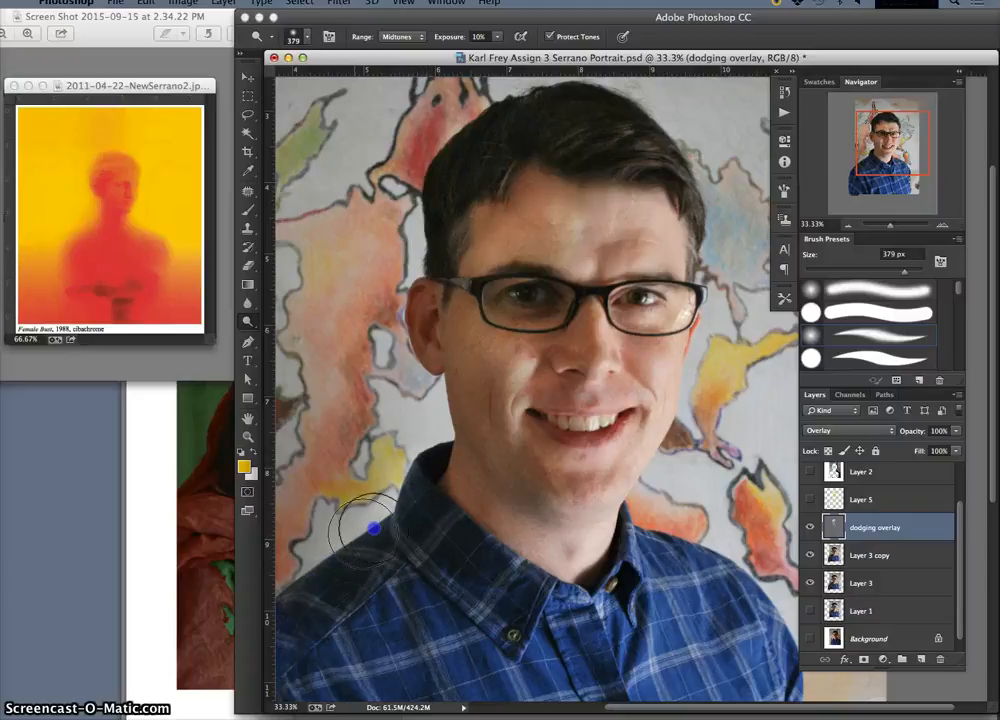
{"action": "mouse_move", "coordinate": [300, 590]}
{"action": "left_mouse_down"}
{"action": "mouse_move", "coordinate": [362, 536]}
{"action": "mouse_move", "coordinate": [328, 550]}
{"action": "left_mouse_up"}
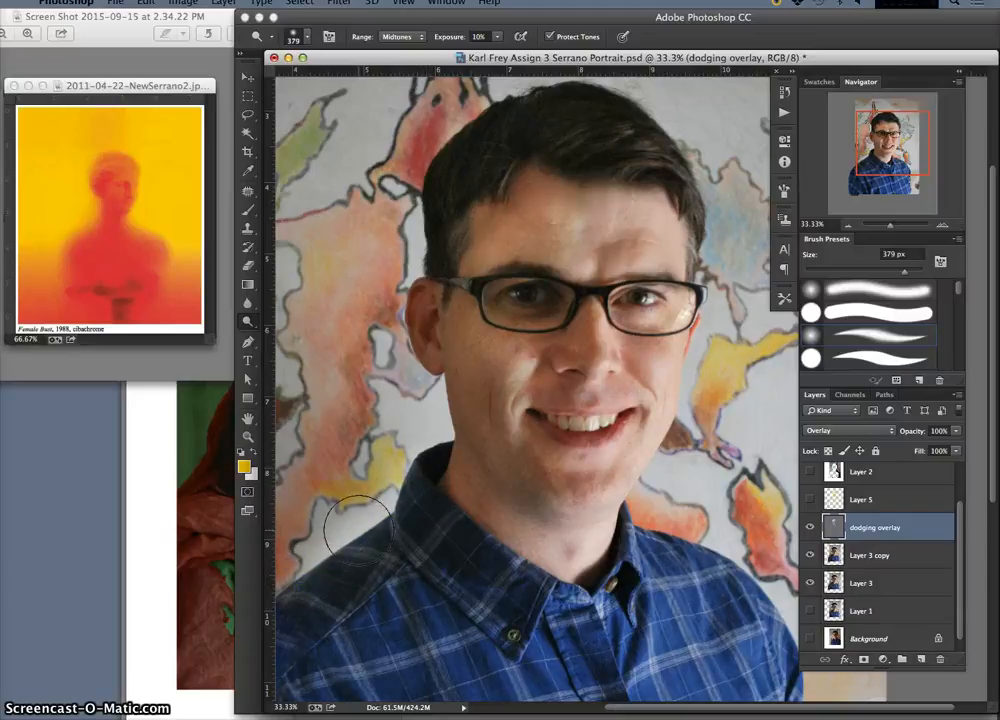
{"action": "key", "text": "super+minus"}
{"action": "mouse_move", "coordinate": [519, 445]}
{"action": "left_mouse_down"}
{"action": "mouse_move", "coordinate": [497, 471]}
{"action": "mouse_move", "coordinate": [531, 438]}
{"action": "mouse_move", "coordinate": [491, 482]}
{"action": "mouse_move", "coordinate": [525, 439]}
{"action": "mouse_move", "coordinate": [412, 522]}
{"action": "left_mouse_up"}
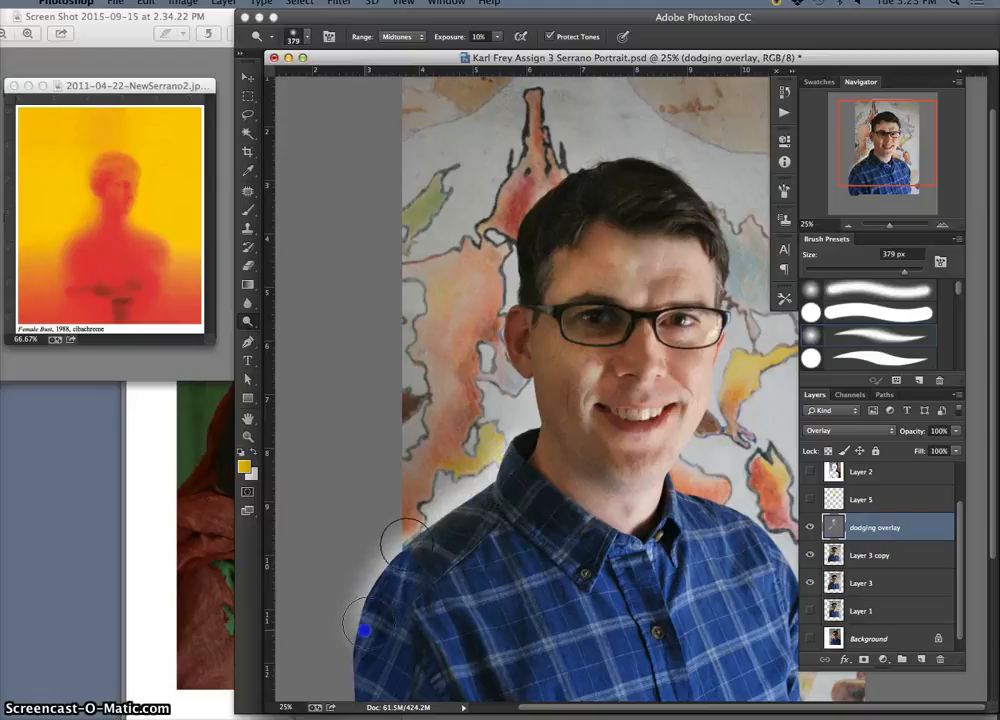
{"action": "left_click_drag", "start_coordinate": [366, 638], "coordinate": [398, 566]}
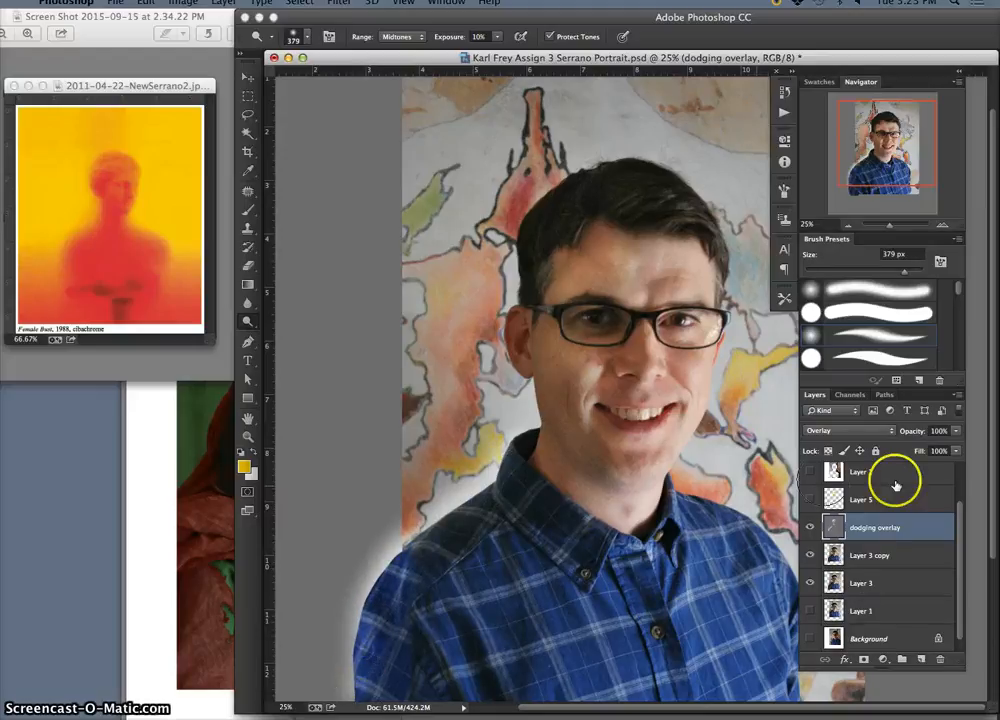
{"action": "left_click_drag", "start_coordinate": [964, 526], "coordinate": [960, 483]}
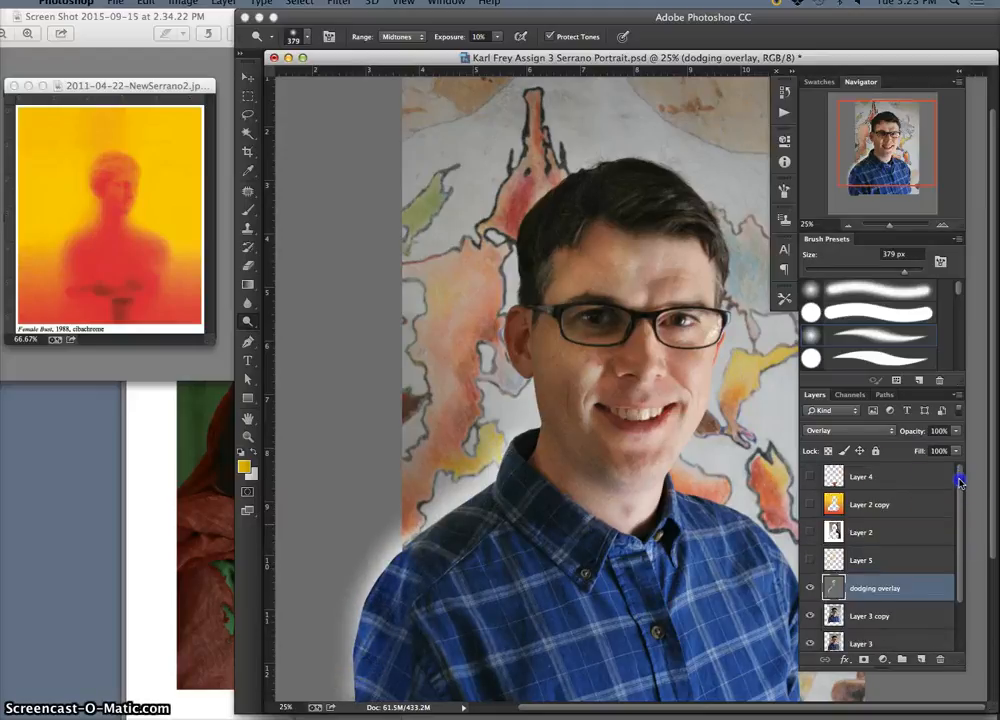
{"action": "left_click", "coordinate": [810, 505]}
{"action": "left_click", "coordinate": [810, 505]}
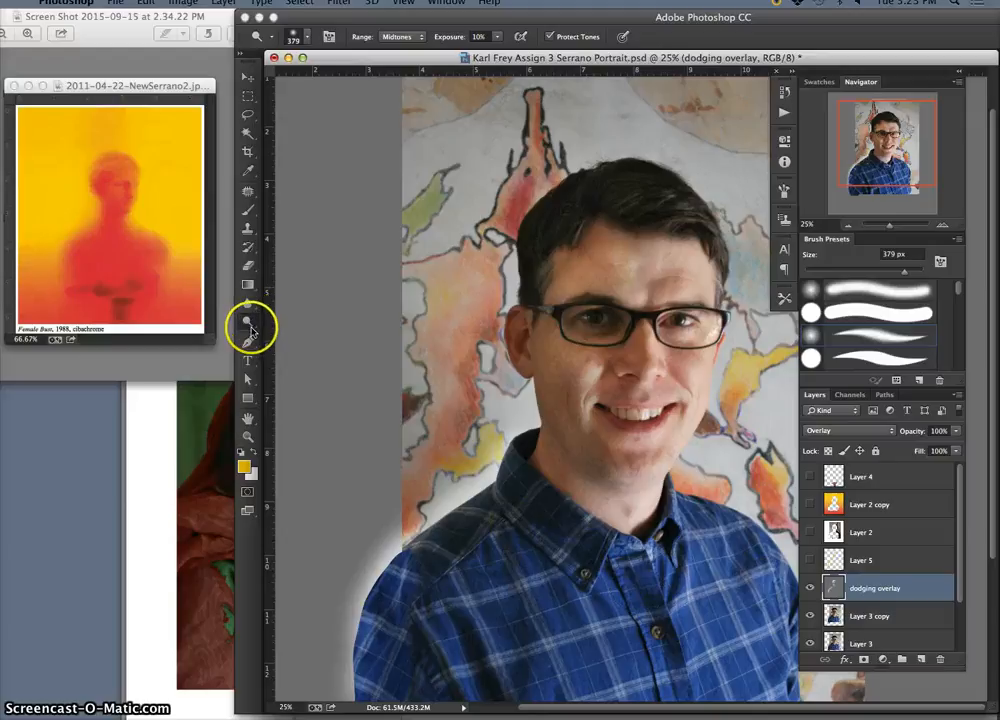
Desaturate the shirt's viewer-left shoulder and sleeve on Layer 3 copy with the Sponge tool at 15% flow
{"action": "right_click", "coordinate": [249, 323]}
{"action": "left_click", "coordinate": [284, 345]}
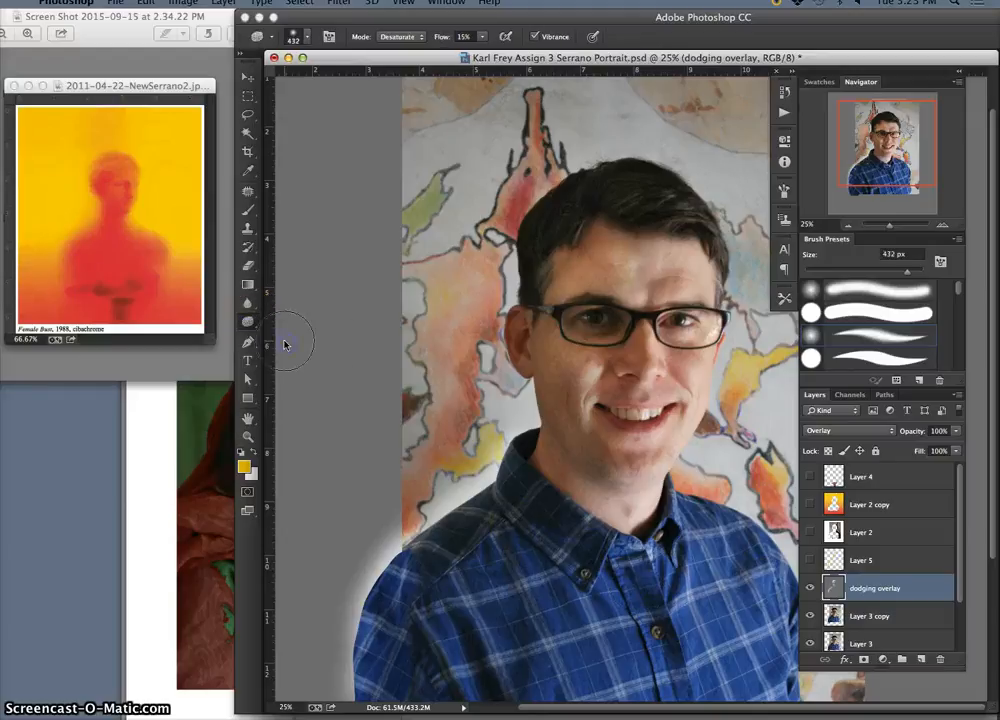
{"action": "left_click", "coordinate": [913, 624]}
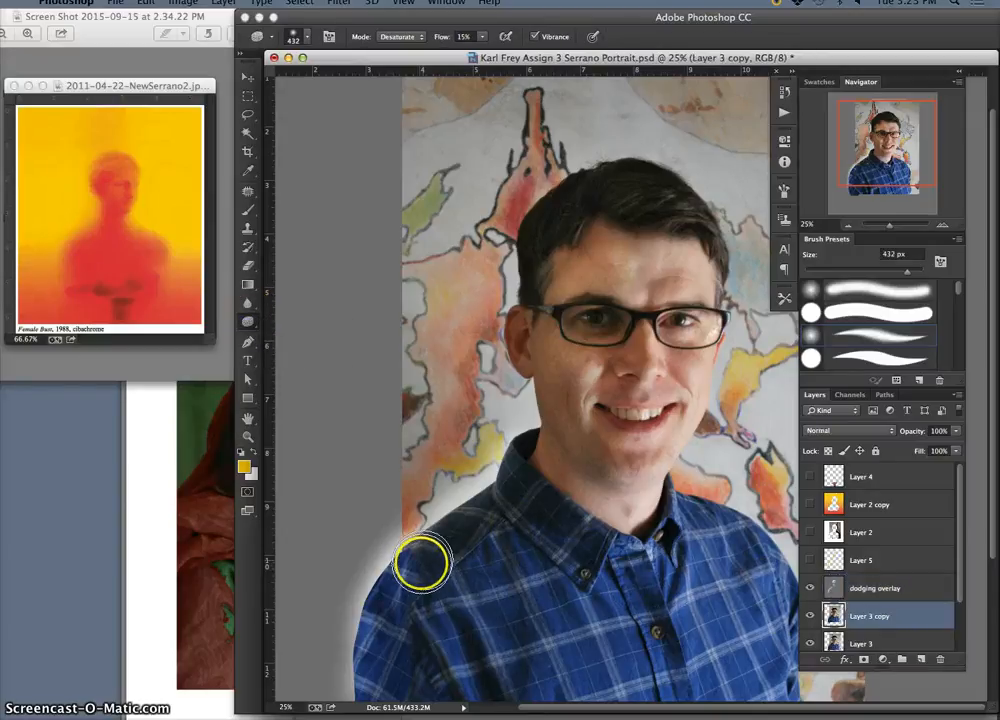
{"action": "mouse_move", "coordinate": [405, 568]}
{"action": "left_mouse_down"}
{"action": "mouse_move", "coordinate": [363, 667]}
{"action": "mouse_move", "coordinate": [360, 647]}
{"action": "mouse_move", "coordinate": [381, 604]}
{"action": "mouse_move", "coordinate": [364, 673]}
{"action": "mouse_move", "coordinate": [402, 572]}
{"action": "left_mouse_up"}
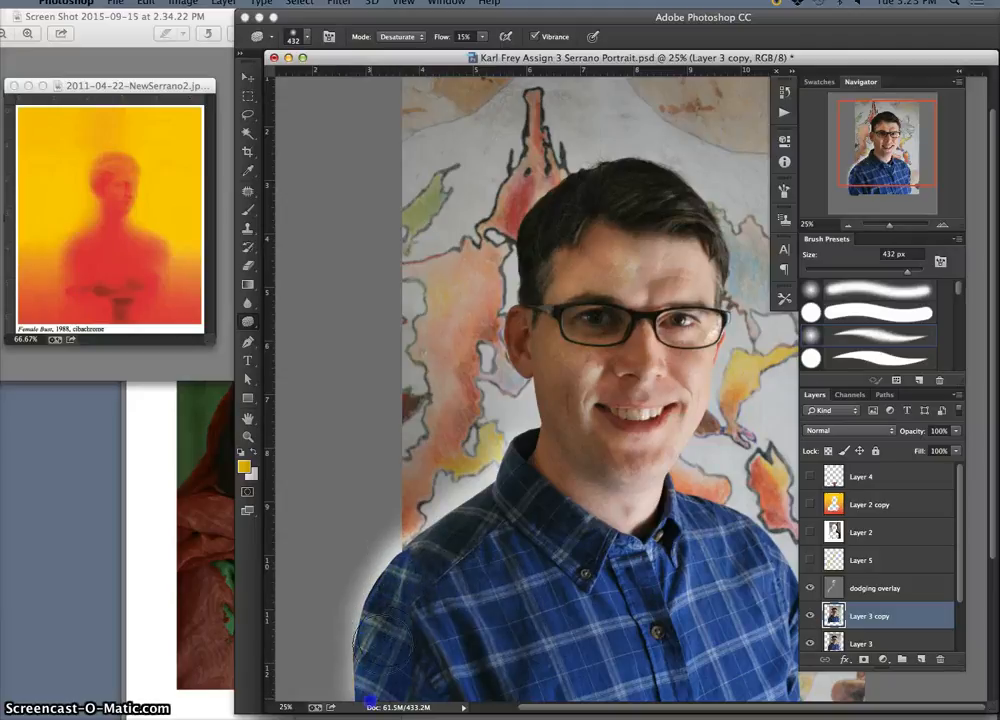
{"action": "mouse_move", "coordinate": [370, 700]}
{"action": "left_mouse_down"}
{"action": "mouse_move", "coordinate": [398, 556]}
{"action": "mouse_move", "coordinate": [418, 532]}
{"action": "mouse_move", "coordinate": [424, 555]}
{"action": "mouse_move", "coordinate": [446, 542]}
{"action": "mouse_move", "coordinate": [393, 605]}
{"action": "left_mouse_up"}
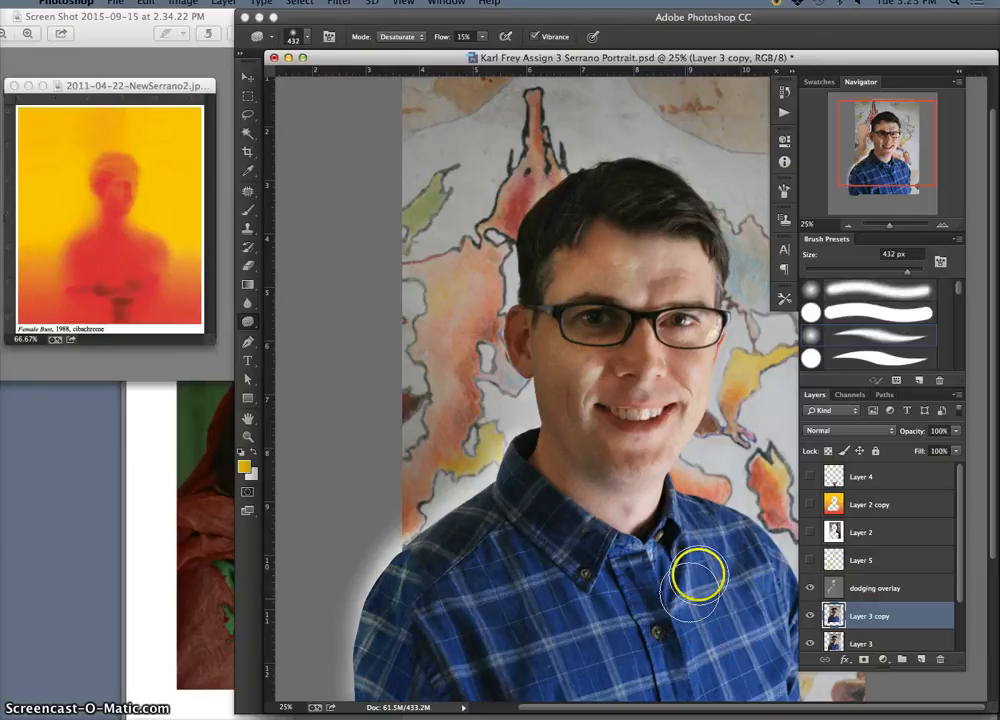
{"action": "key", "text": "super+minus"}
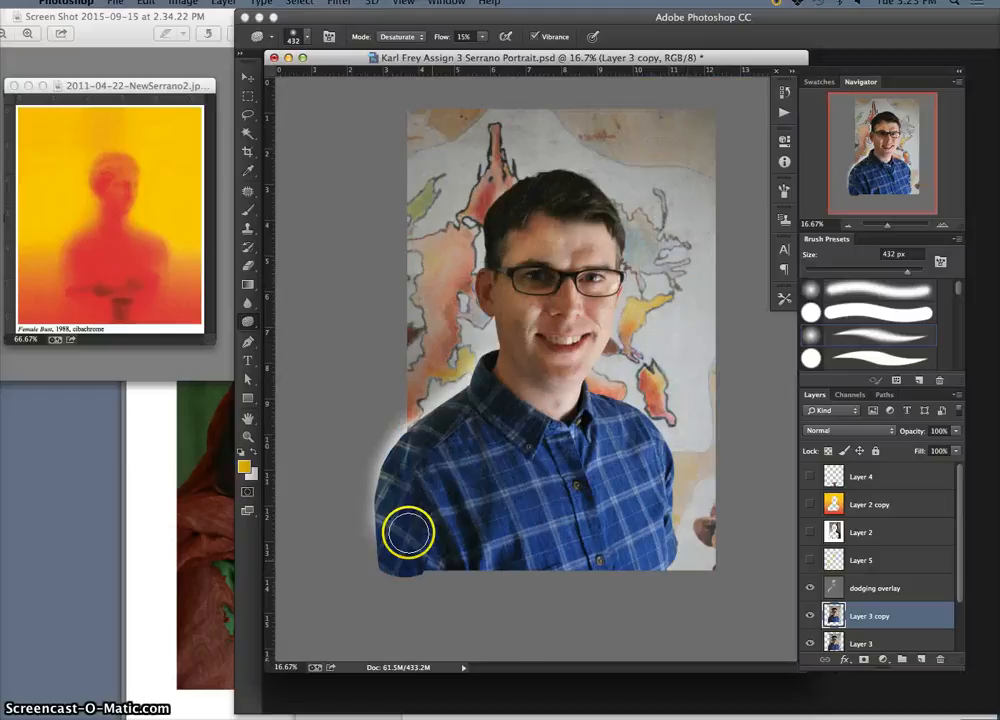
{"action": "left_click", "coordinate": [386, 567]}
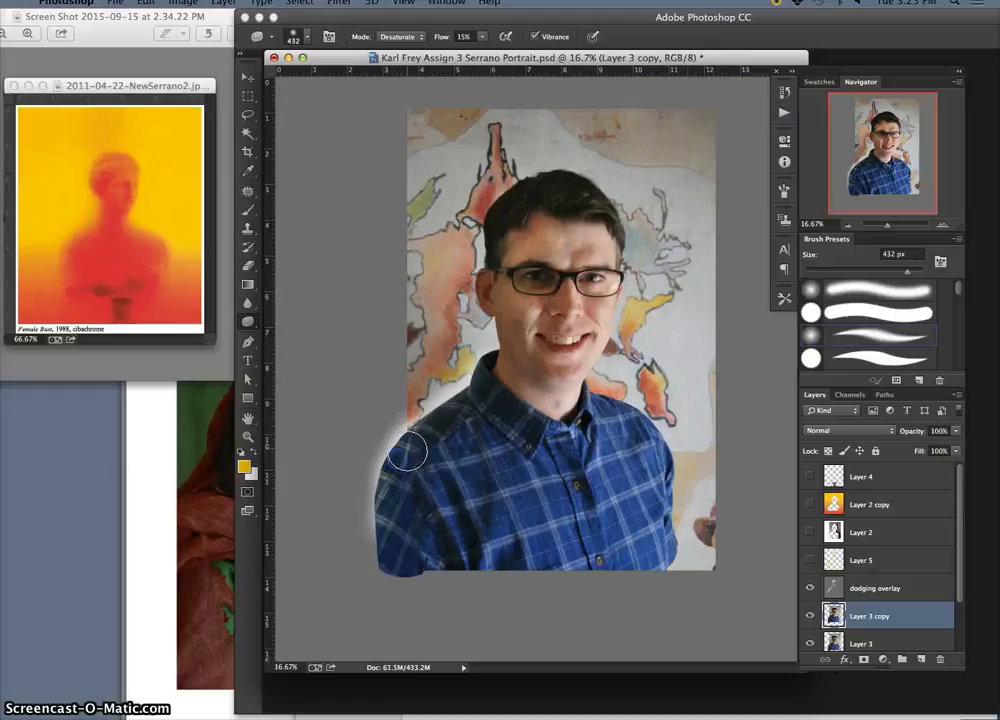
{"action": "left_click_drag", "start_coordinate": [378, 518], "coordinate": [373, 547]}
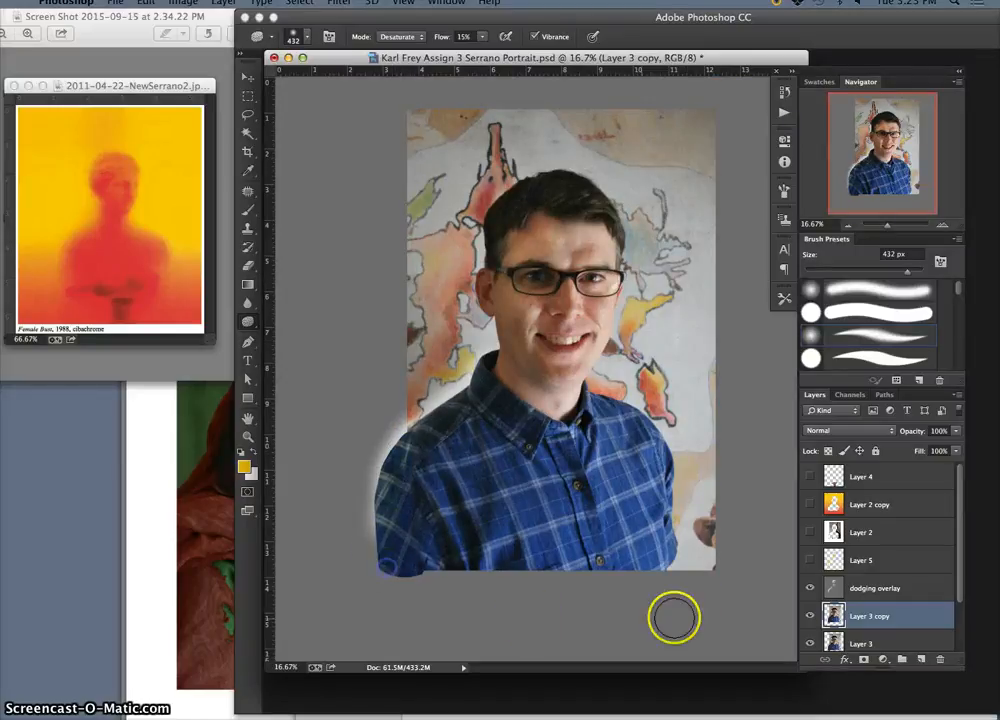
Reselect the dodging overlay layer, check the Layer 5 guide, and compare the figure with and without the dodging and desaturation
{"action": "left_click", "coordinate": [864, 589]}
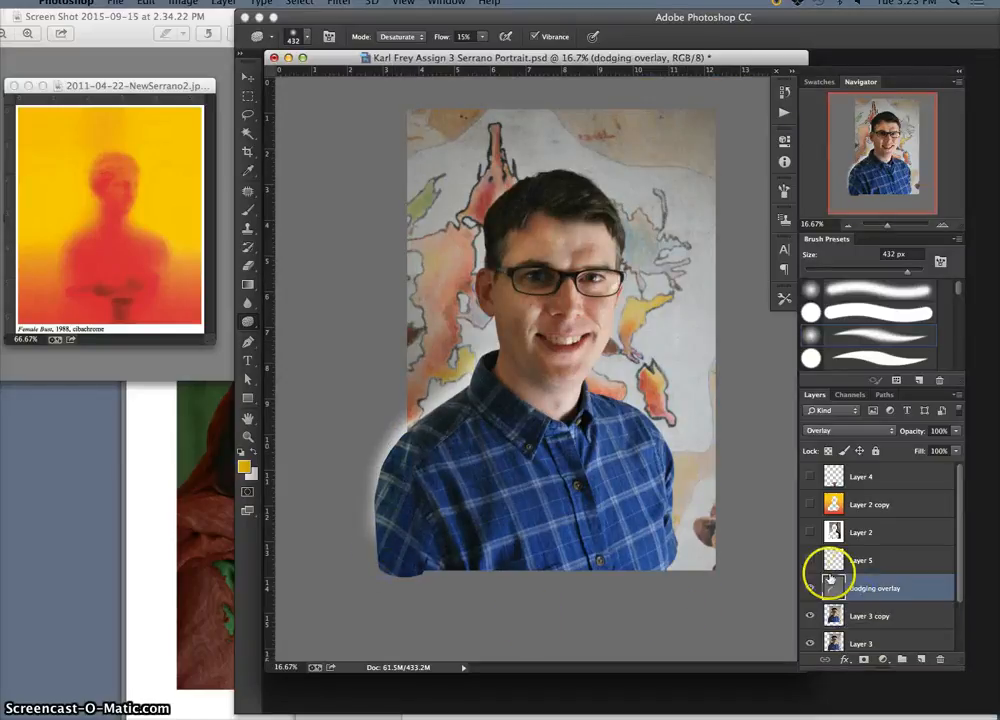
{"action": "left_click", "coordinate": [810, 561]}
{"action": "left_click", "coordinate": [811, 561]}
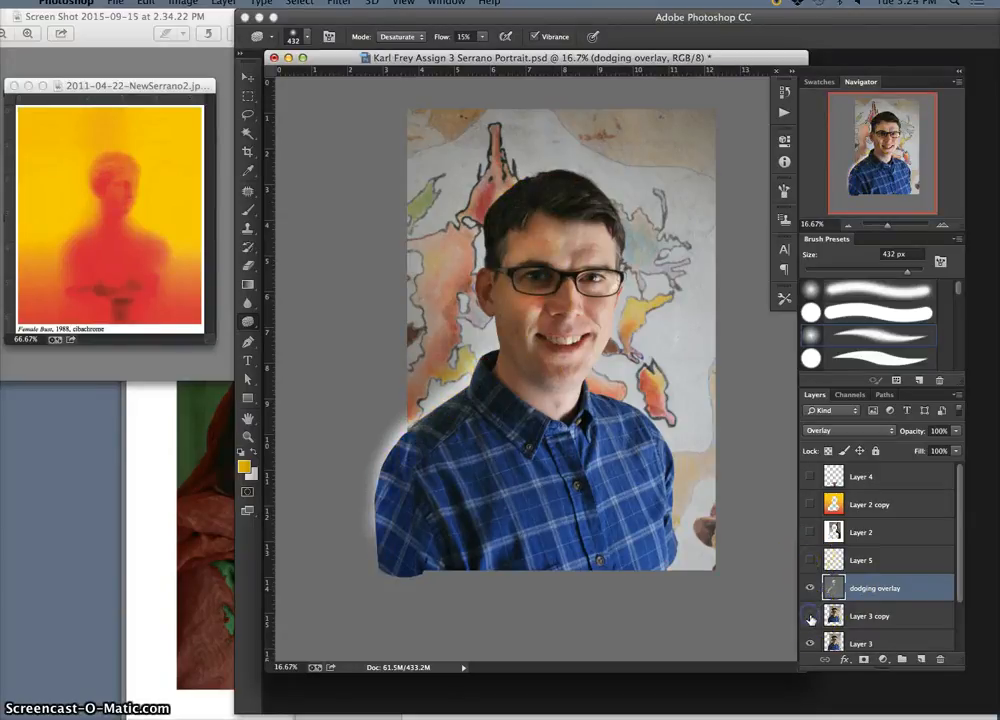
{"action": "left_click", "coordinate": [811, 588]}
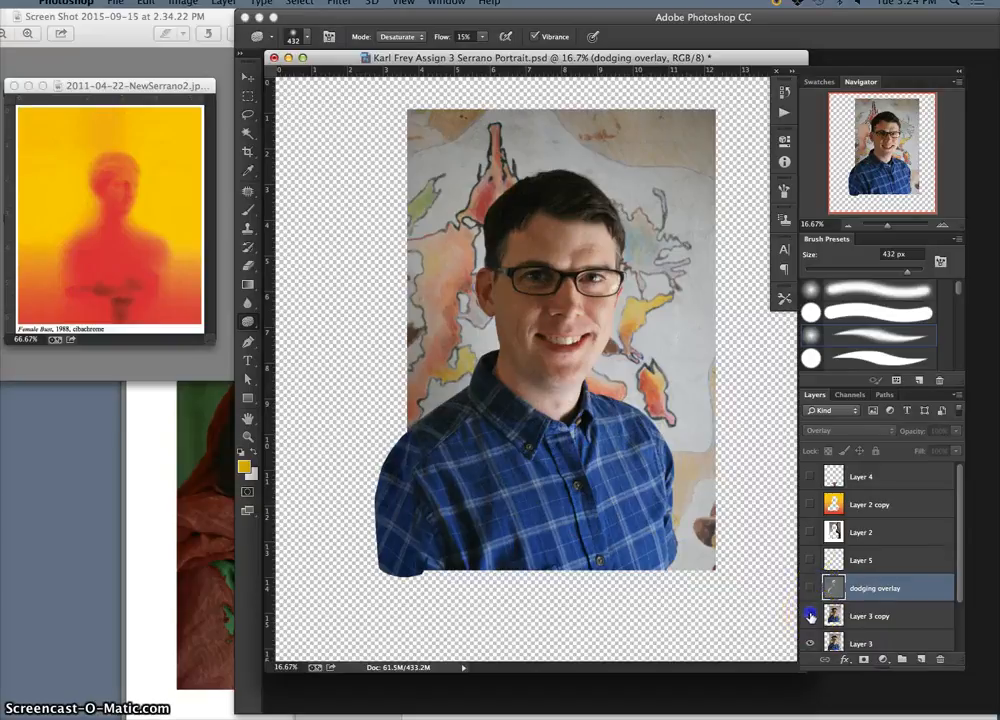
{"action": "left_click", "coordinate": [809, 590]}
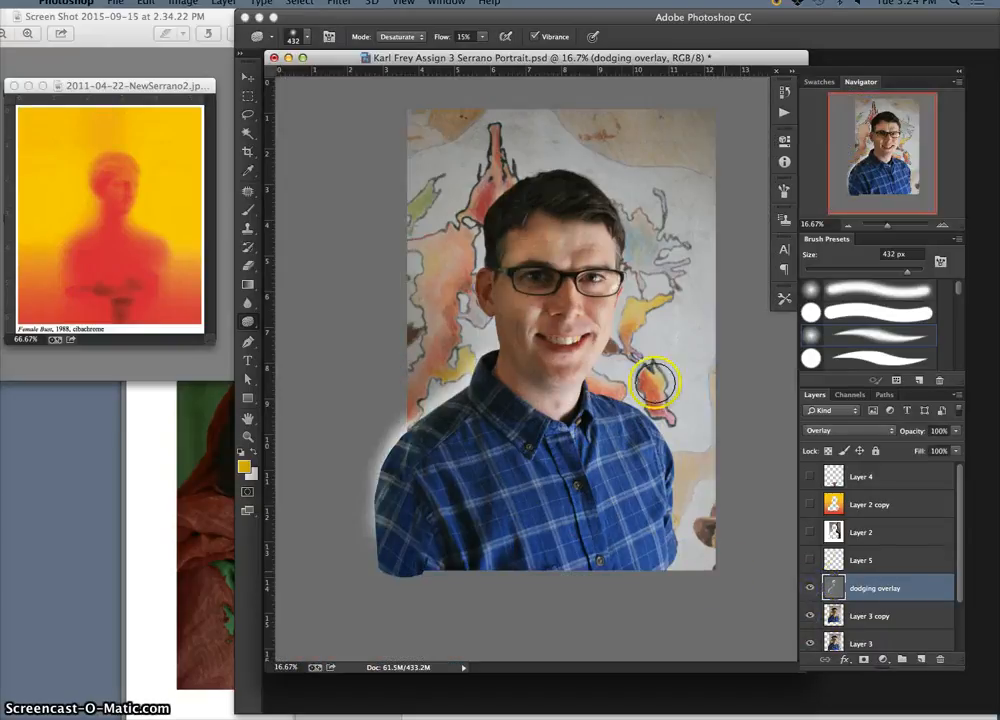